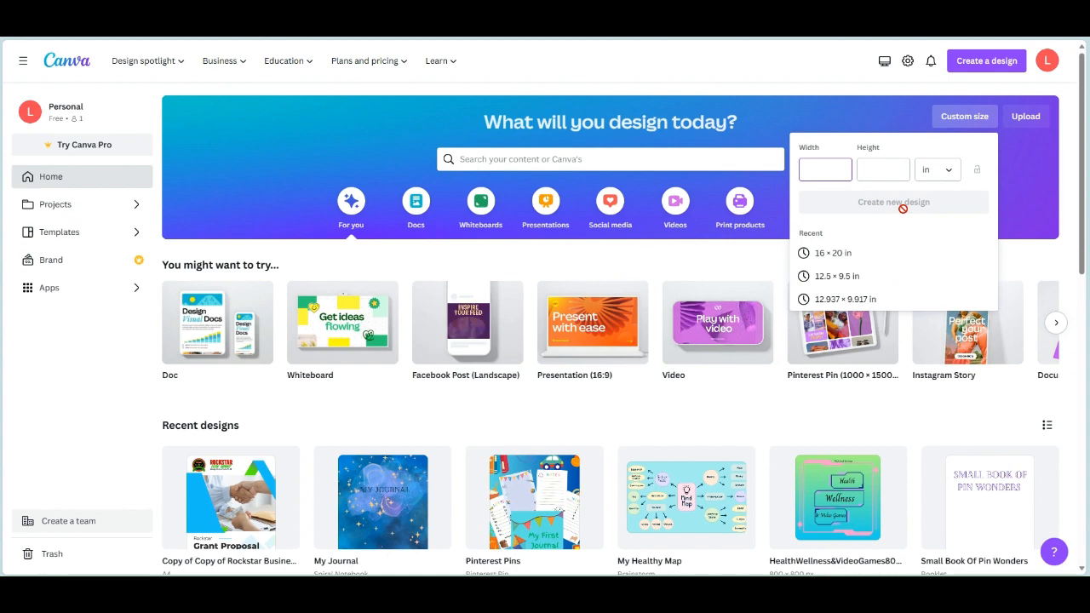
Dismiss the custom size options and browse the design types offered in the More category
click(833, 254)
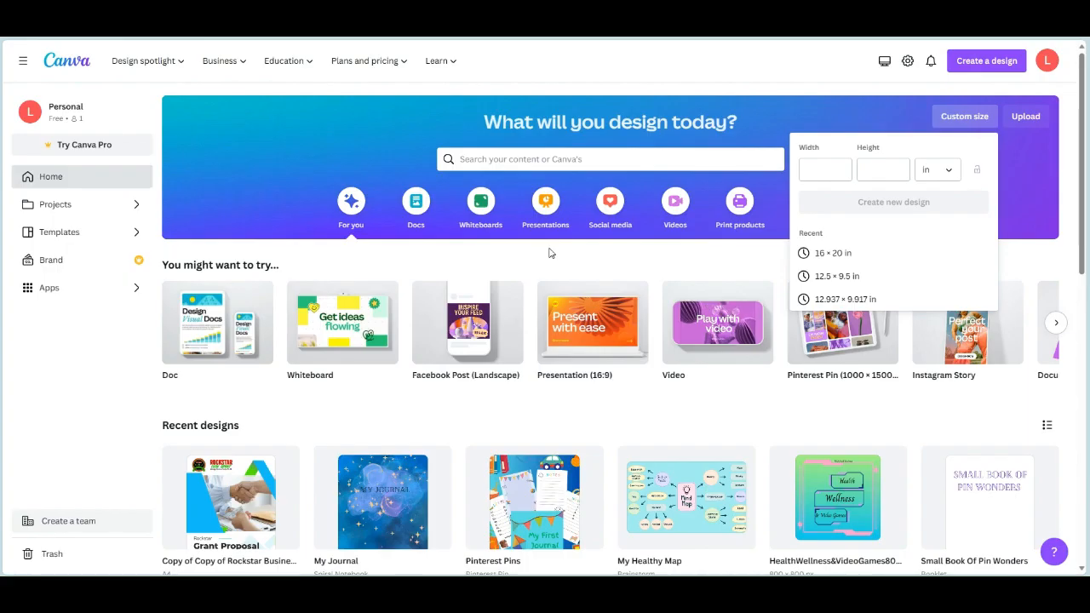
click(710, 255)
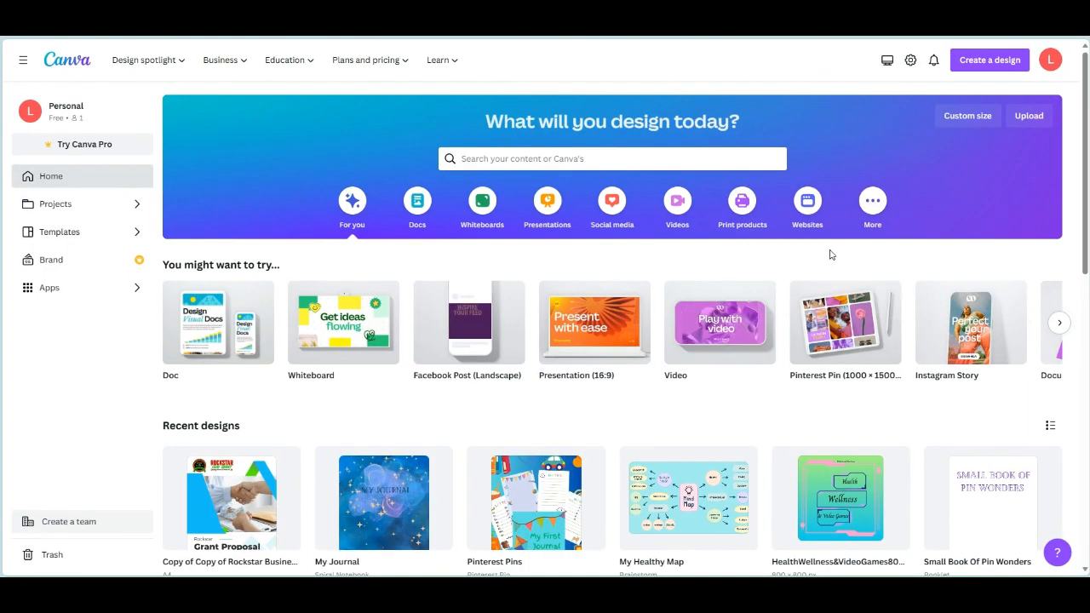
click(873, 202)
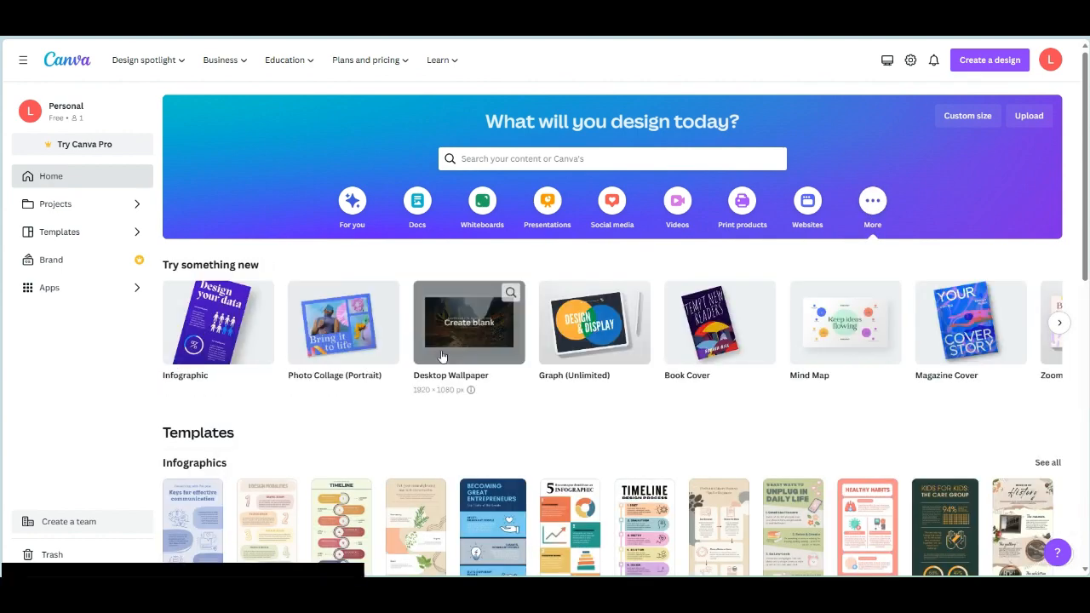
click(1060, 323)
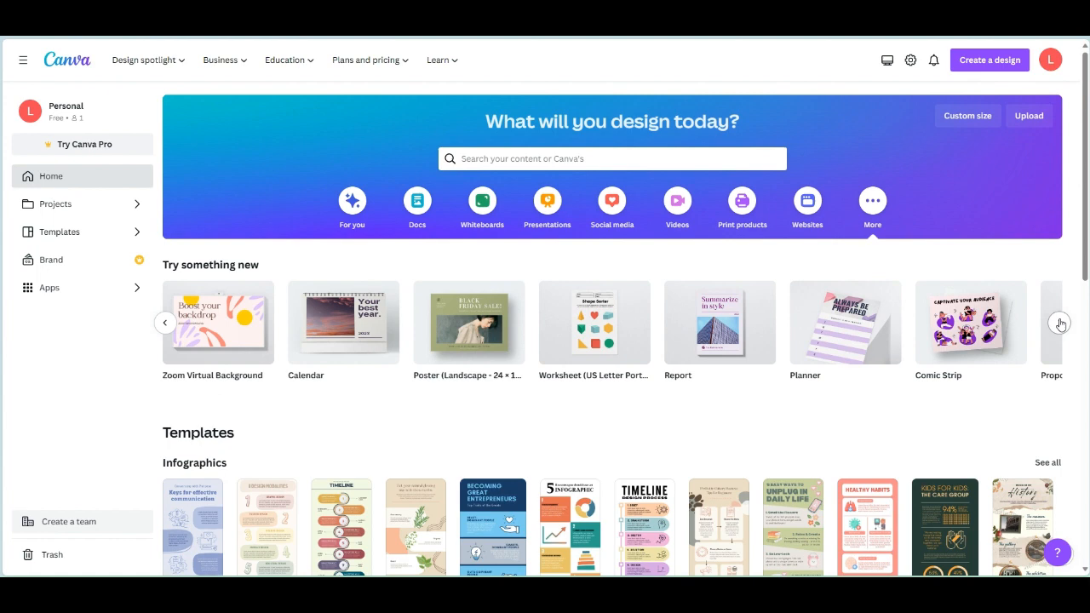
click(1060, 322)
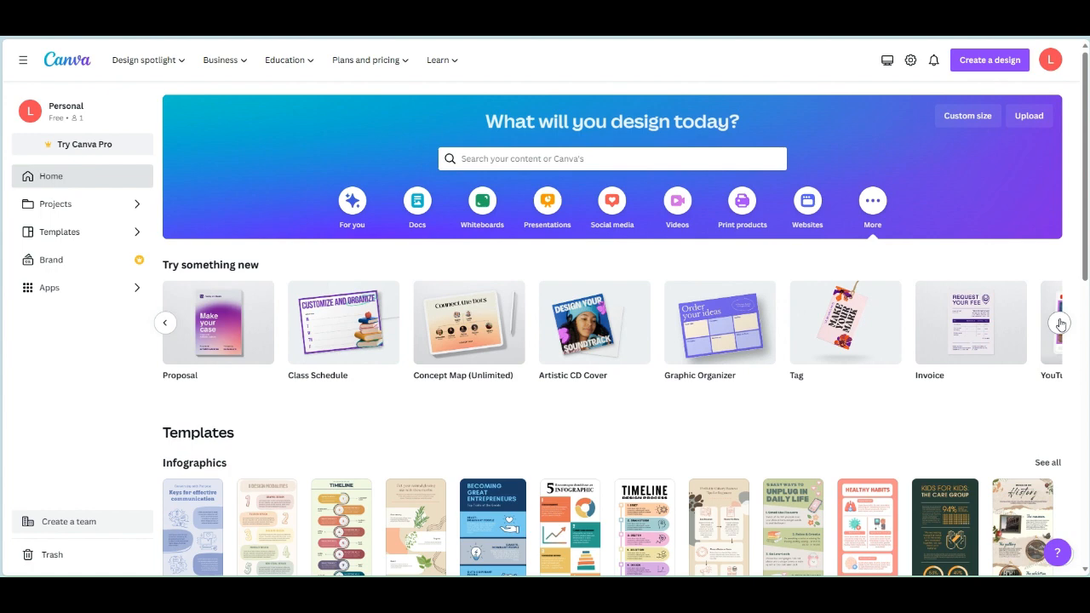
click(1061, 323)
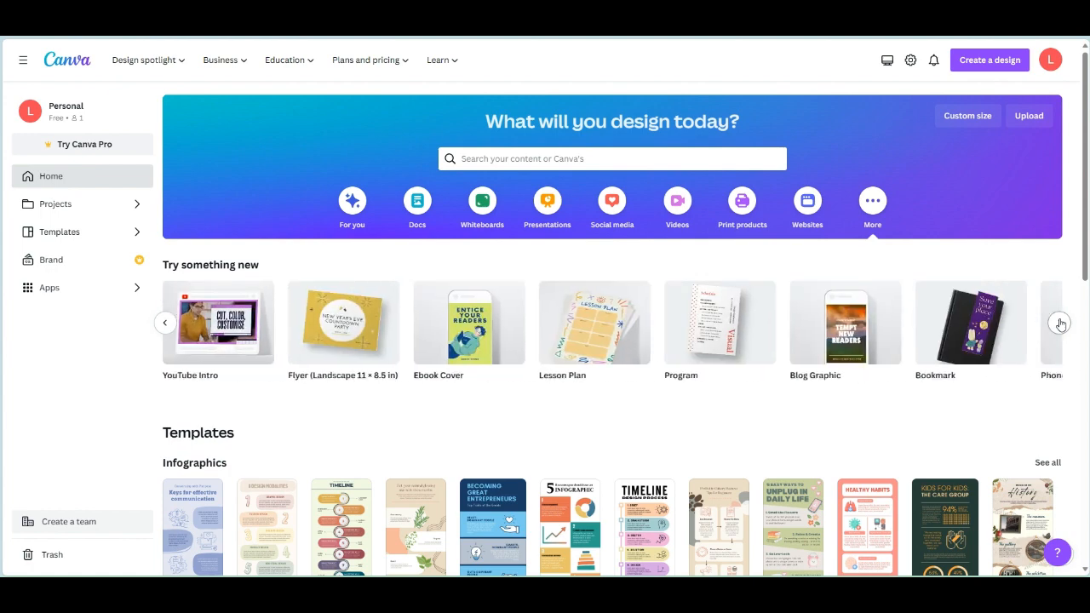
Look through the template rows, go through the Desktop Wallpapers samples and open the full desktop wallpaper template collection
scroll(205, 255, down, 3)
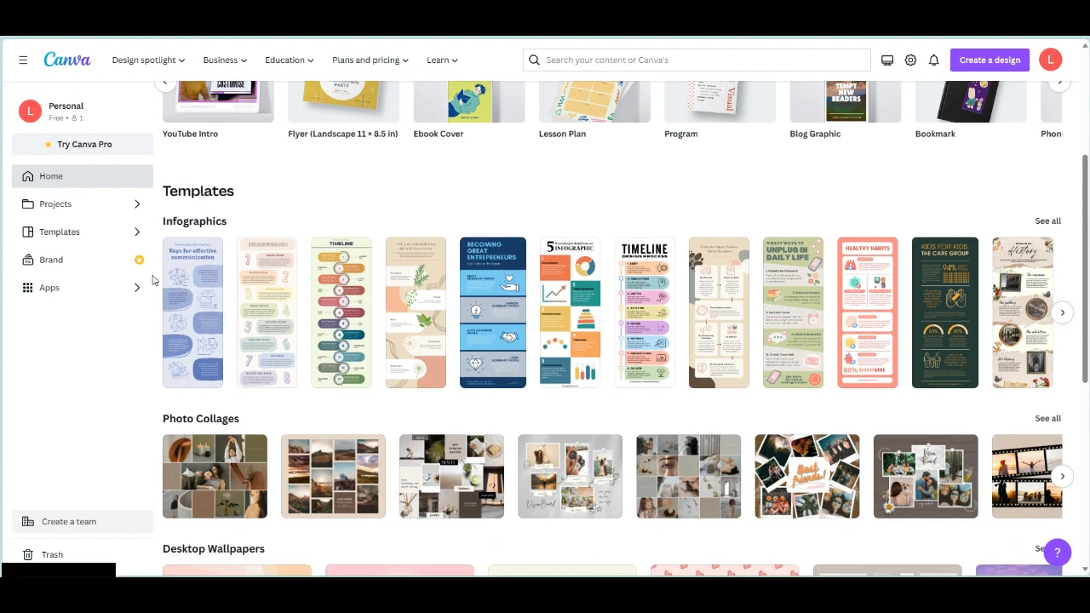
scroll(407, 357, down, 2)
scroll(312, 356, down, 2)
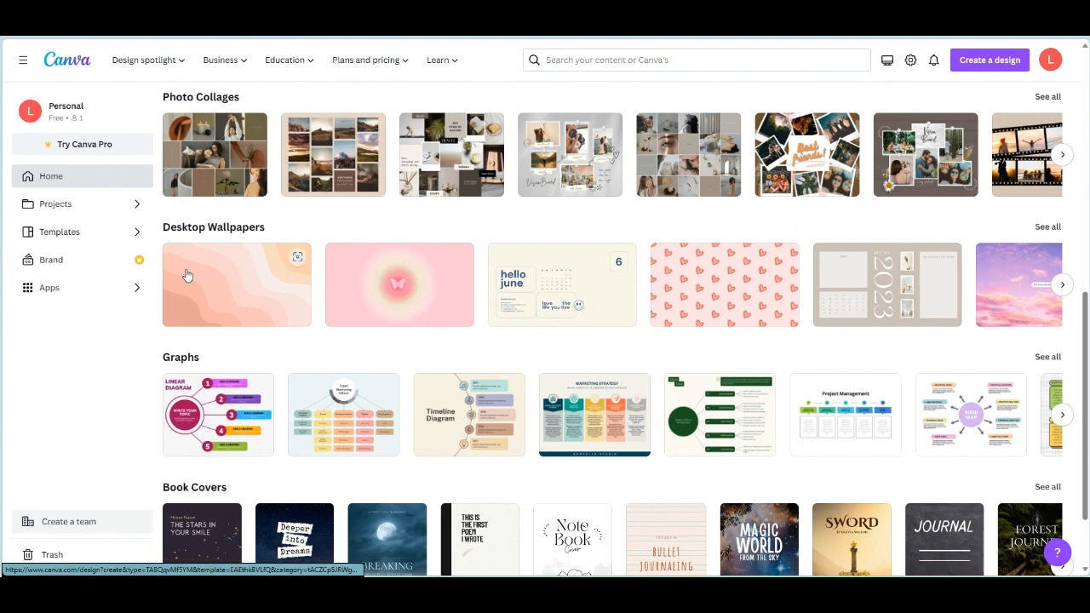
scroll(482, 357, down, 1)
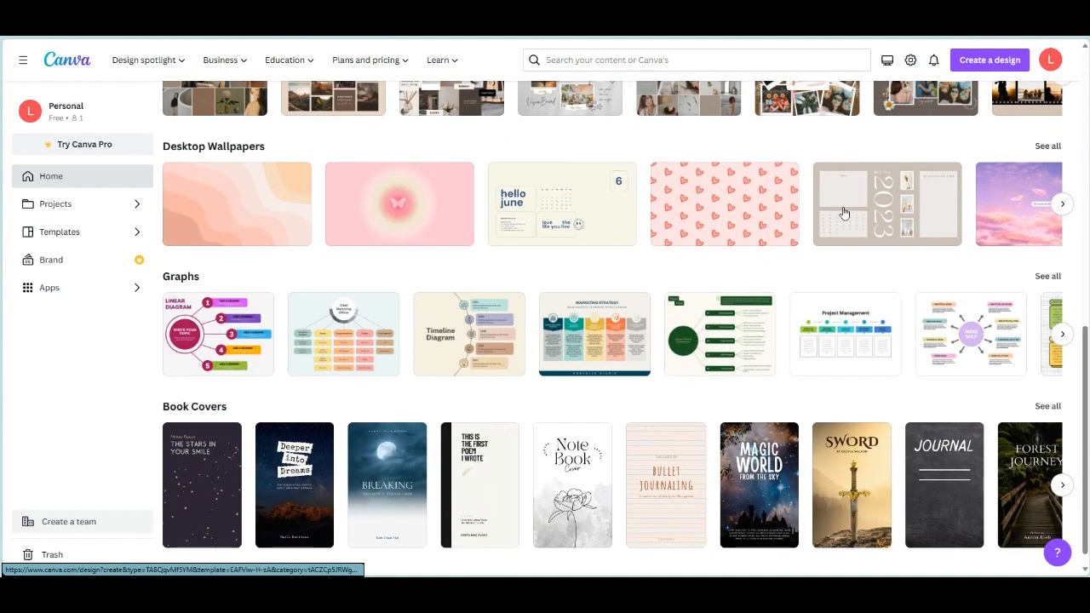
click(1063, 207)
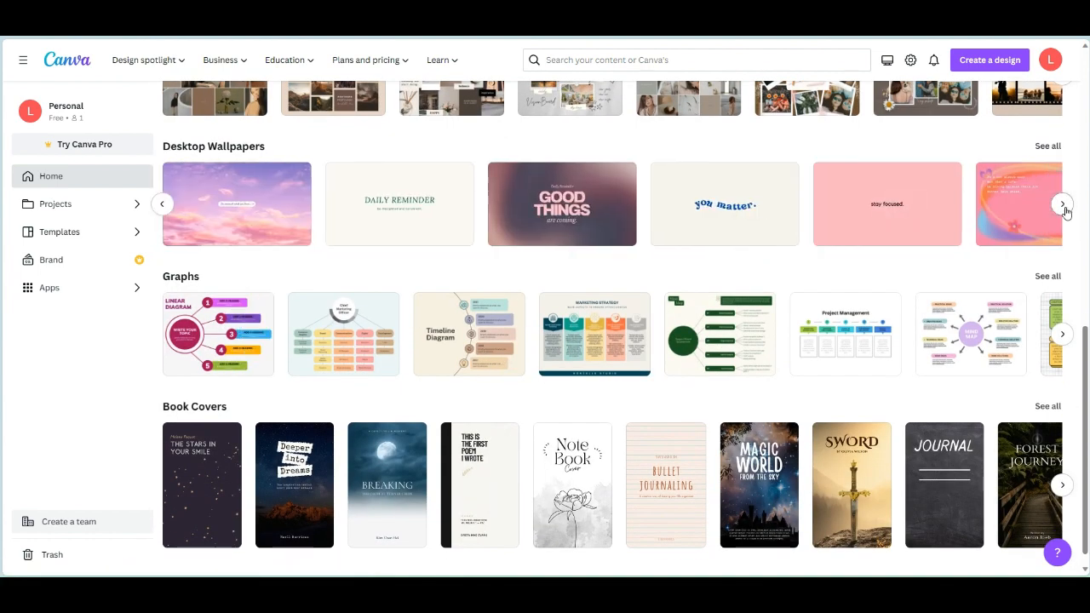
click(1064, 206)
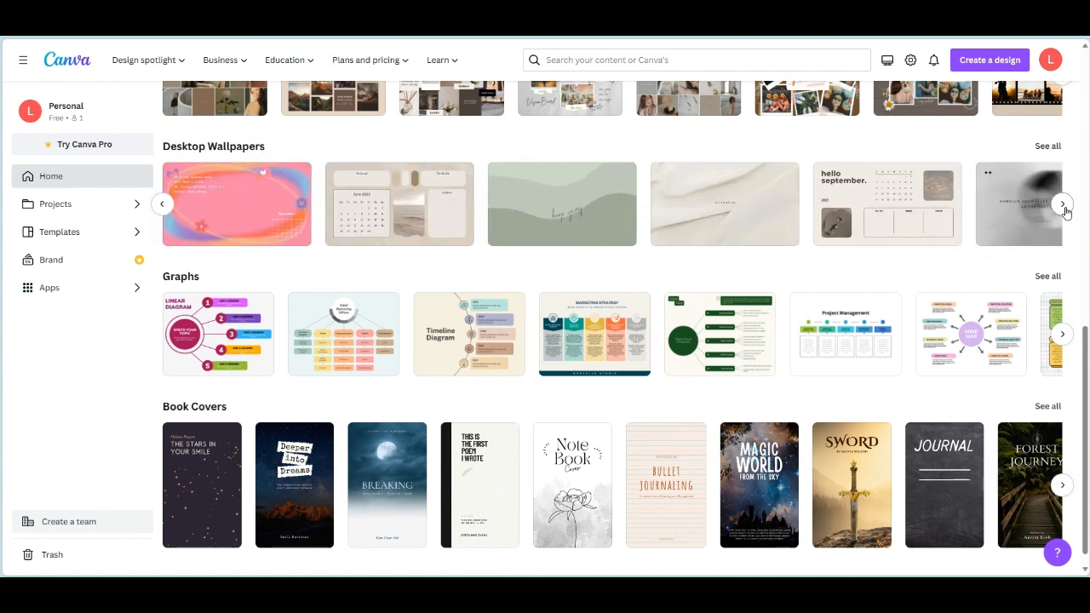
click(1063, 207)
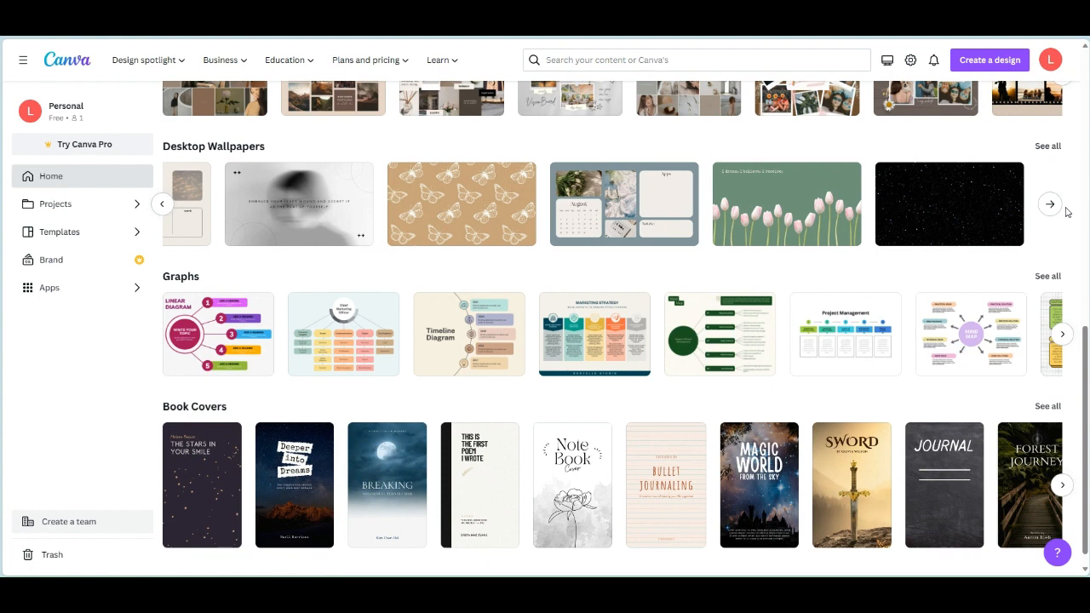
click(1056, 210)
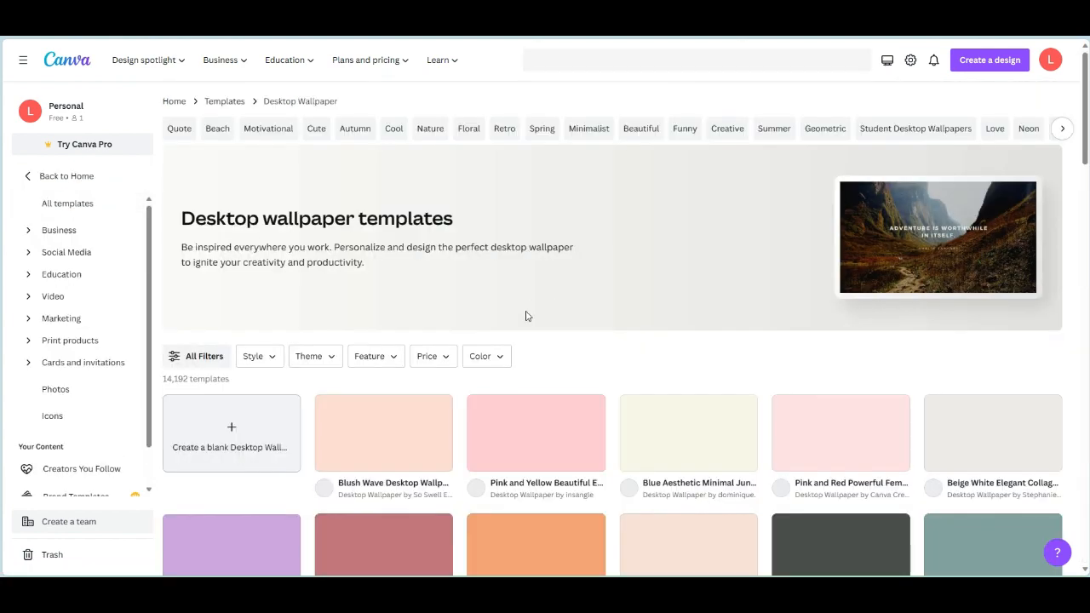
Examine the range of desktop wallpaper templates in the collection
scroll(528, 316, down, 3)
scroll(528, 317, down, 2)
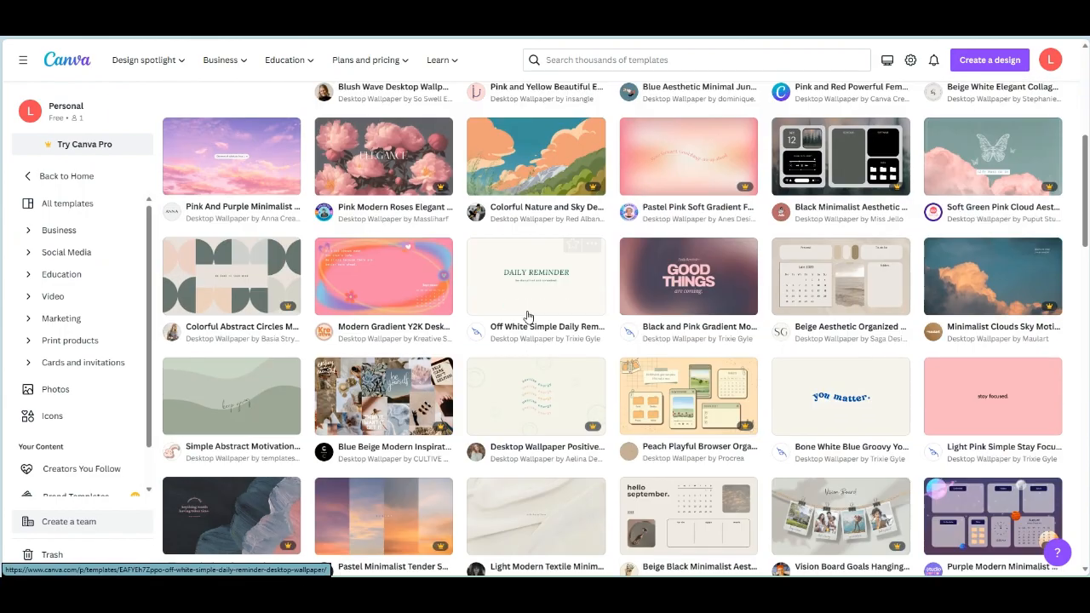
scroll(528, 317, up, 3)
scroll(368, 305, up, 1)
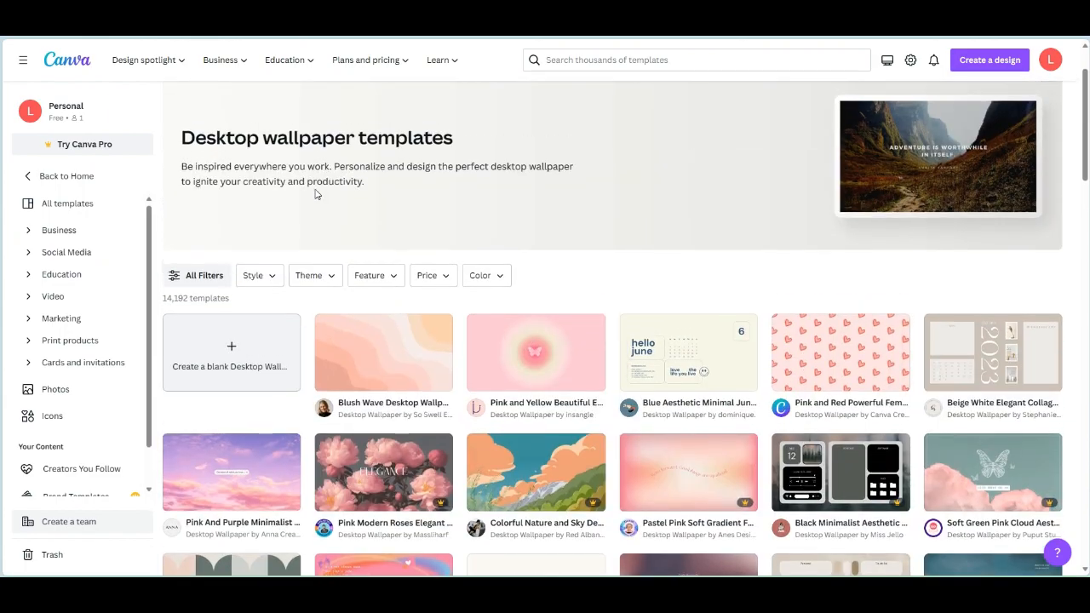
scroll(593, 295, down, 5)
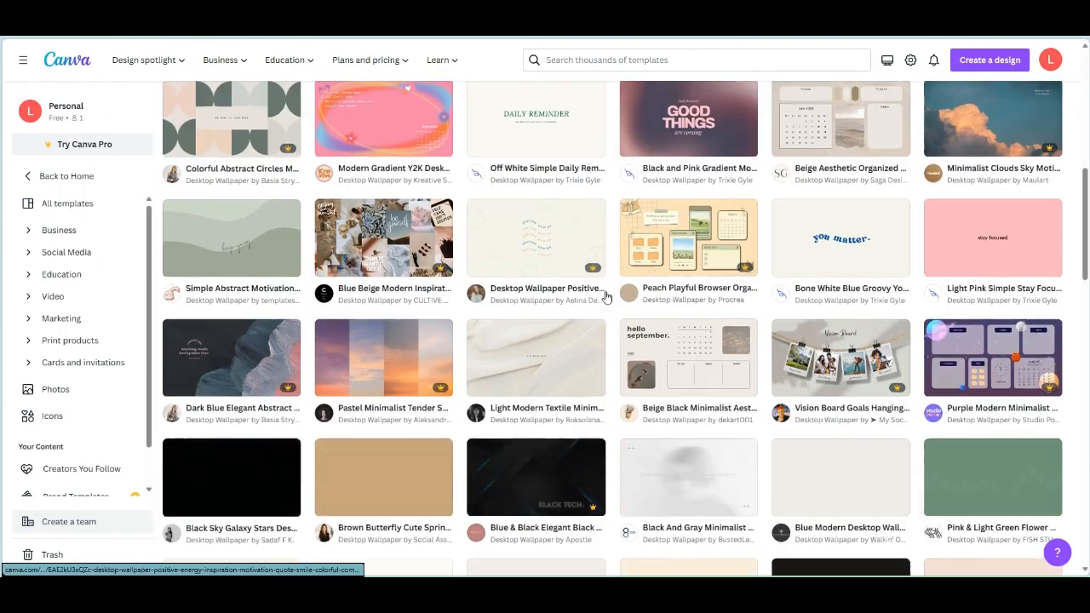
scroll(606, 296, down, 10)
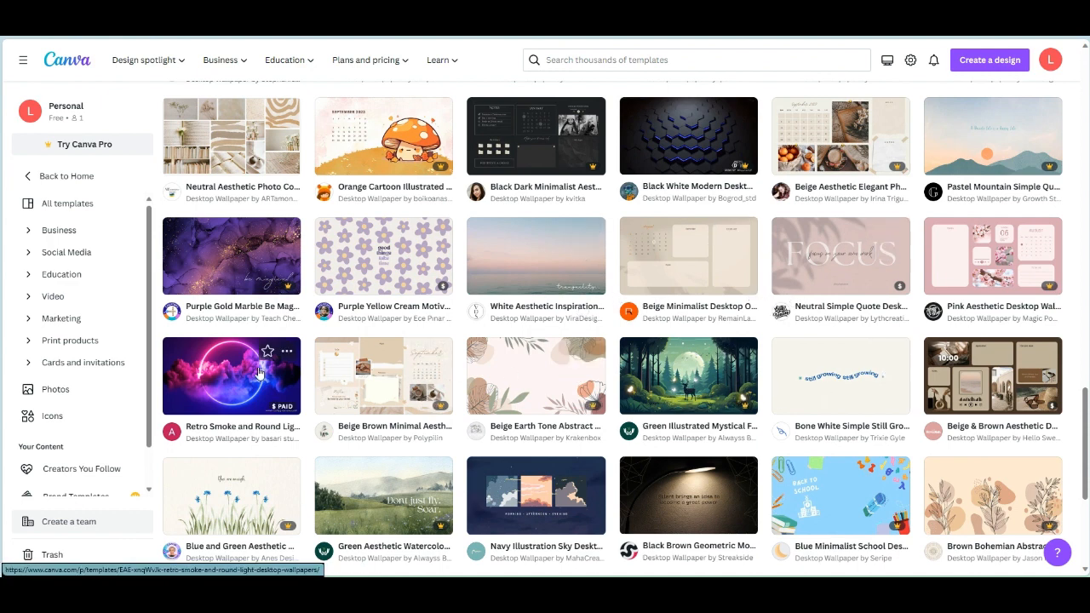
scroll(268, 444, down, 5)
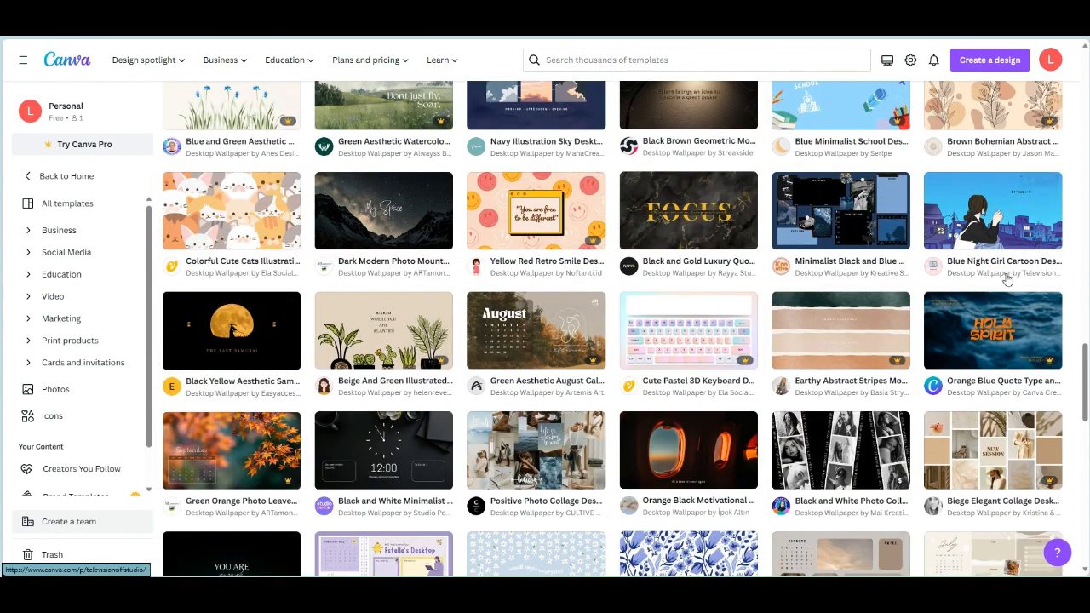
scroll(426, 341, down, 2)
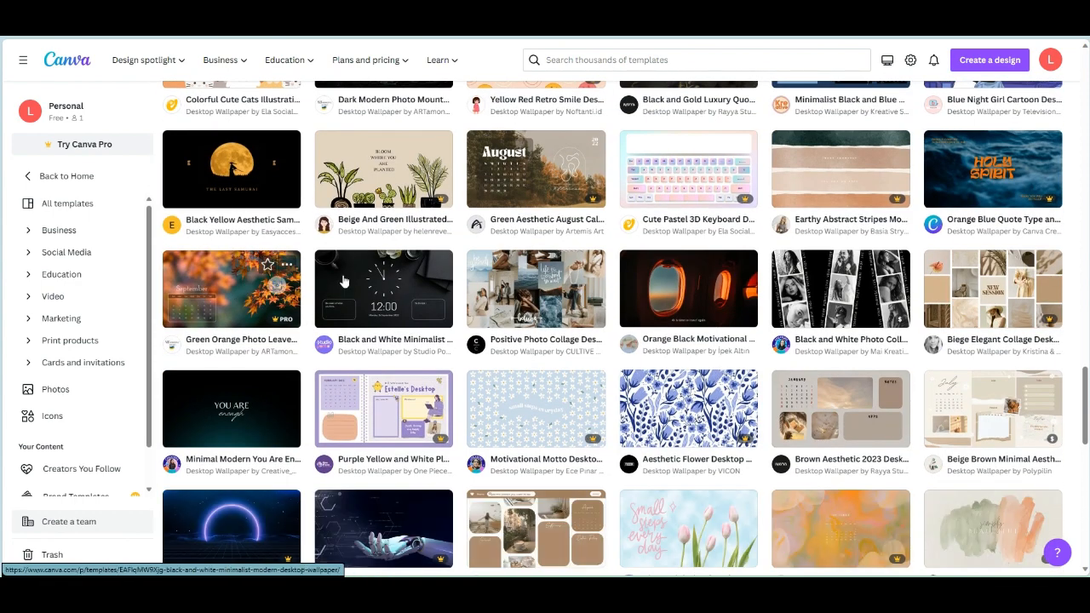
scroll(520, 313, down, 5)
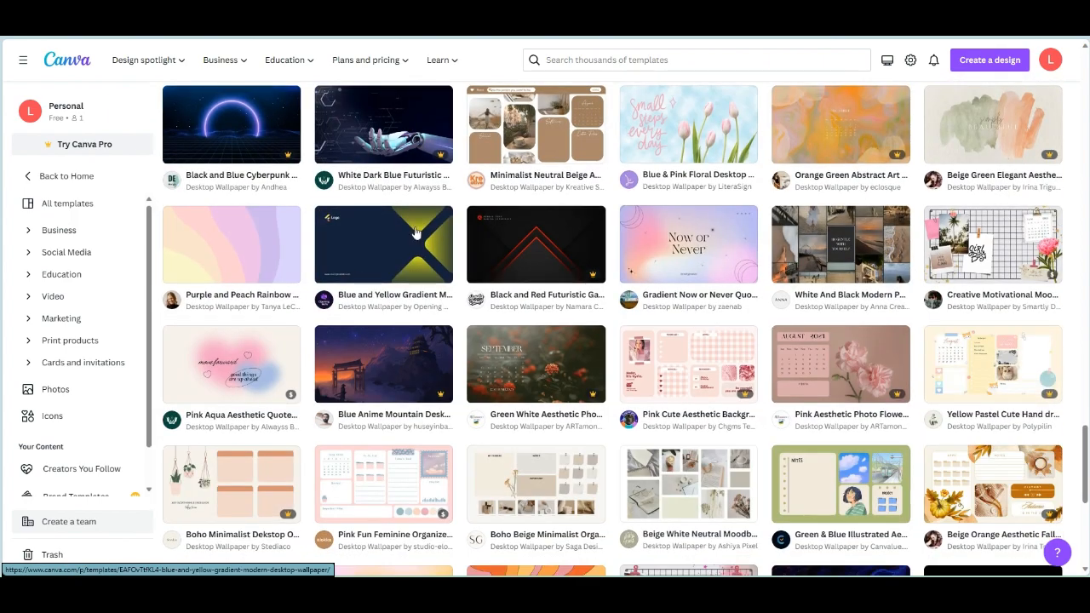
scroll(619, 369, down, 2)
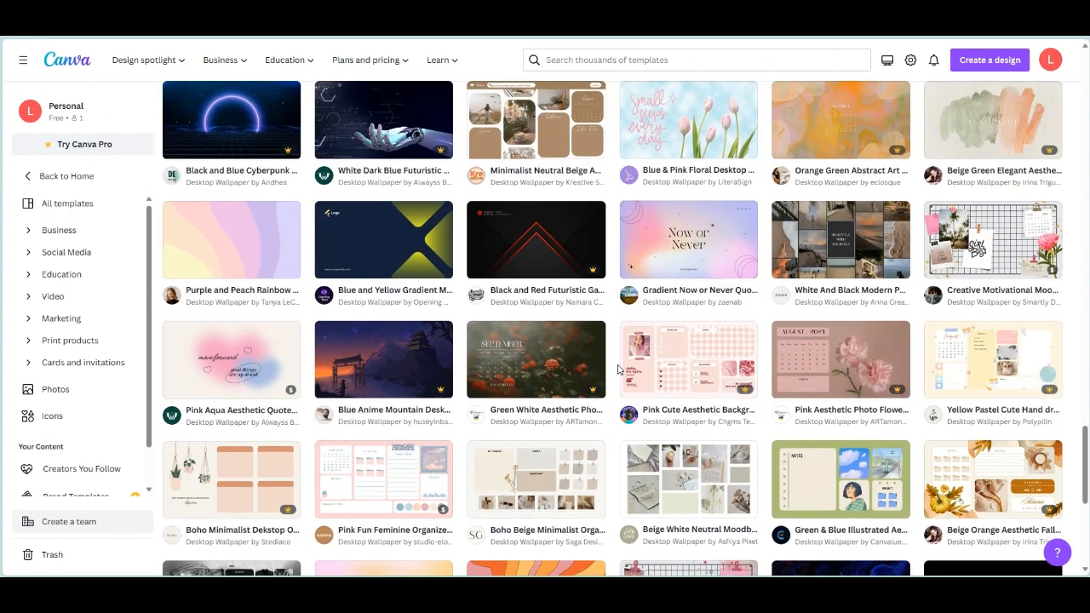
scroll(619, 370, down, 3)
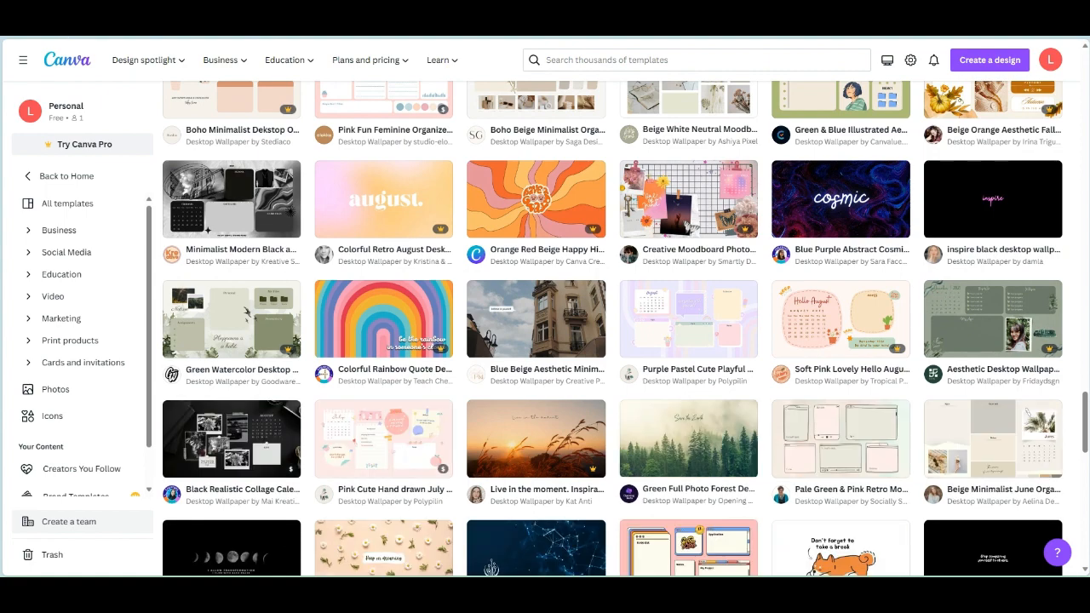
Return to the home page and browse the print products, including the popular, marketing and gift items
key(alt+Left)
scroll(591, 252, down, 4)
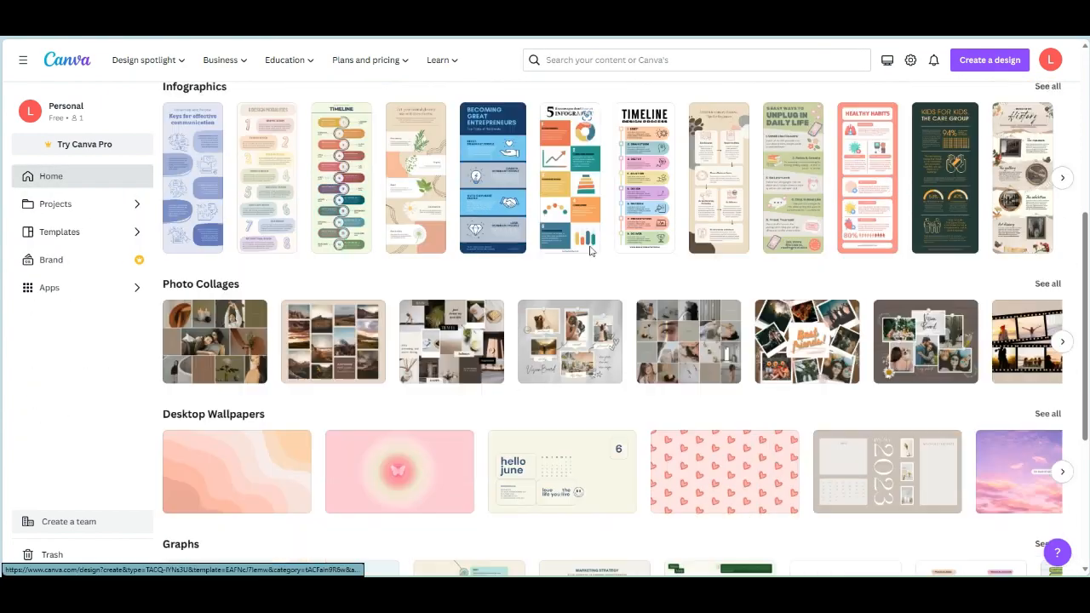
scroll(717, 247, up, 5)
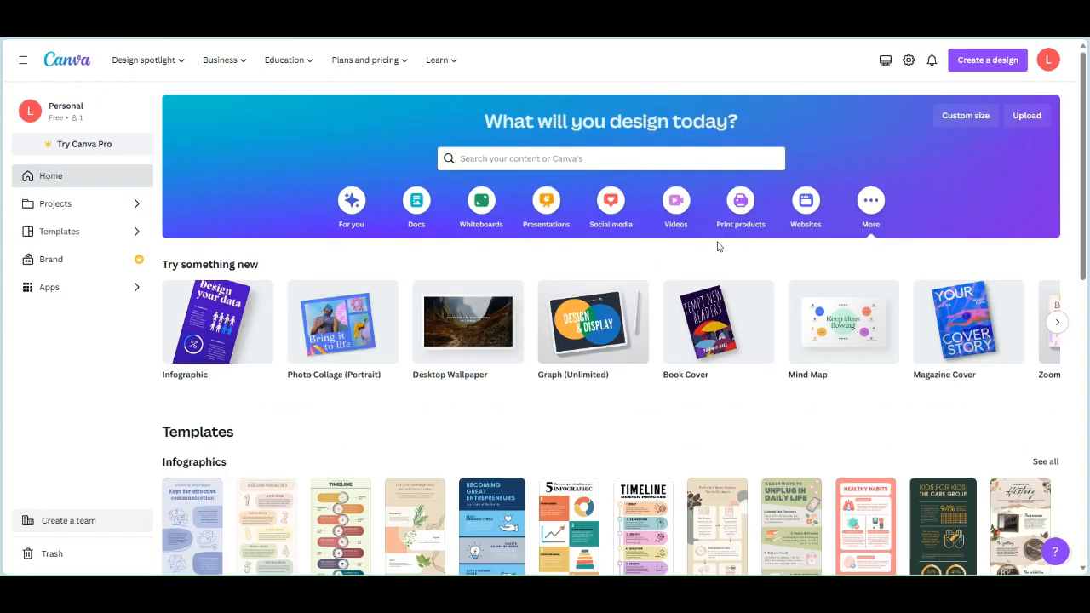
click(740, 201)
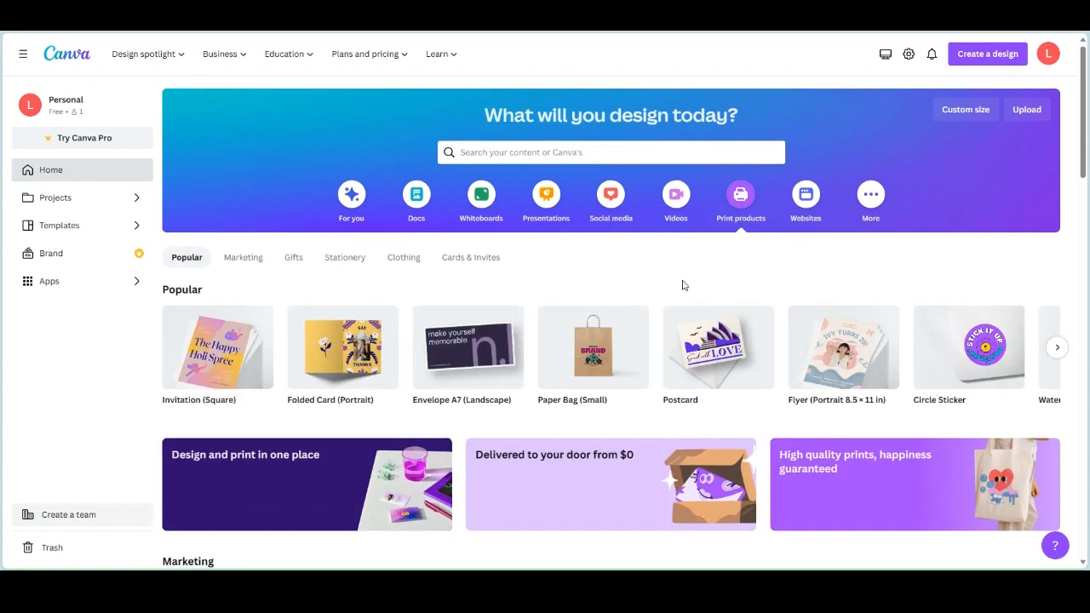
scroll(682, 291, down, 2)
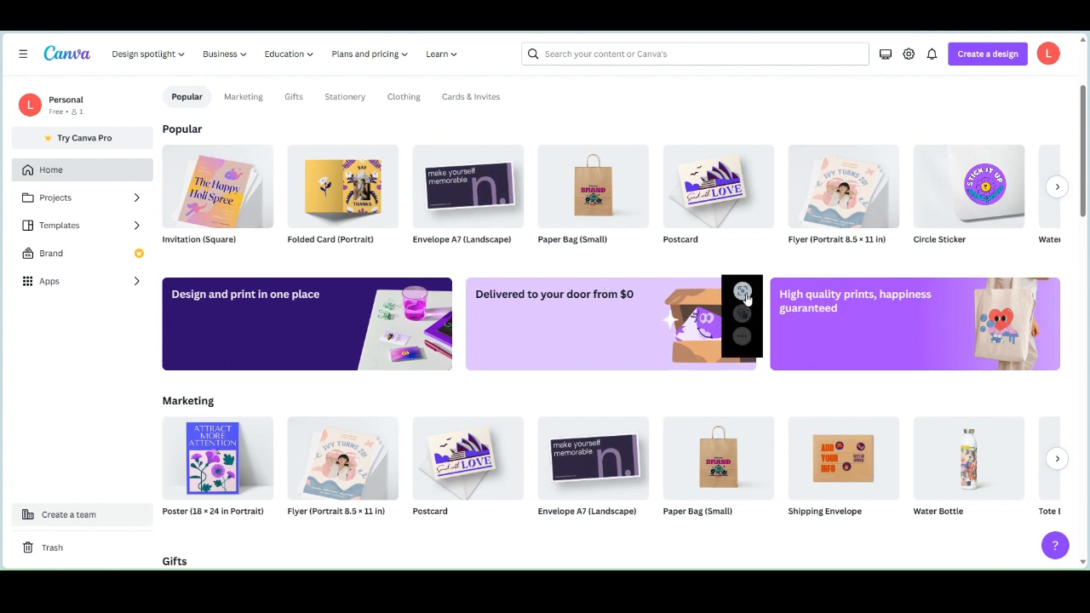
scroll(582, 314, down, 2)
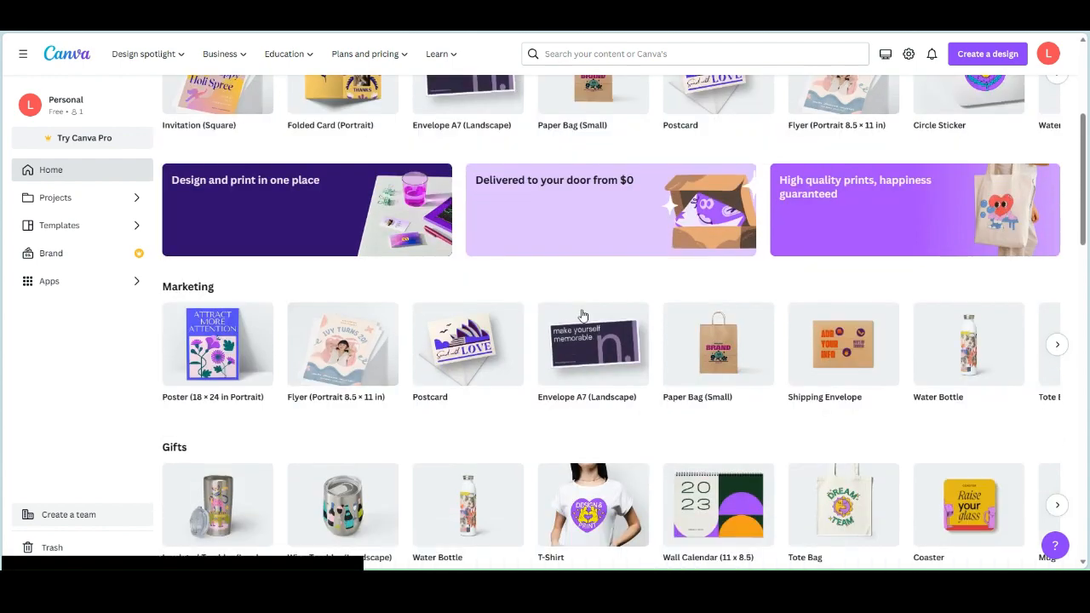
scroll(896, 353, up, 3)
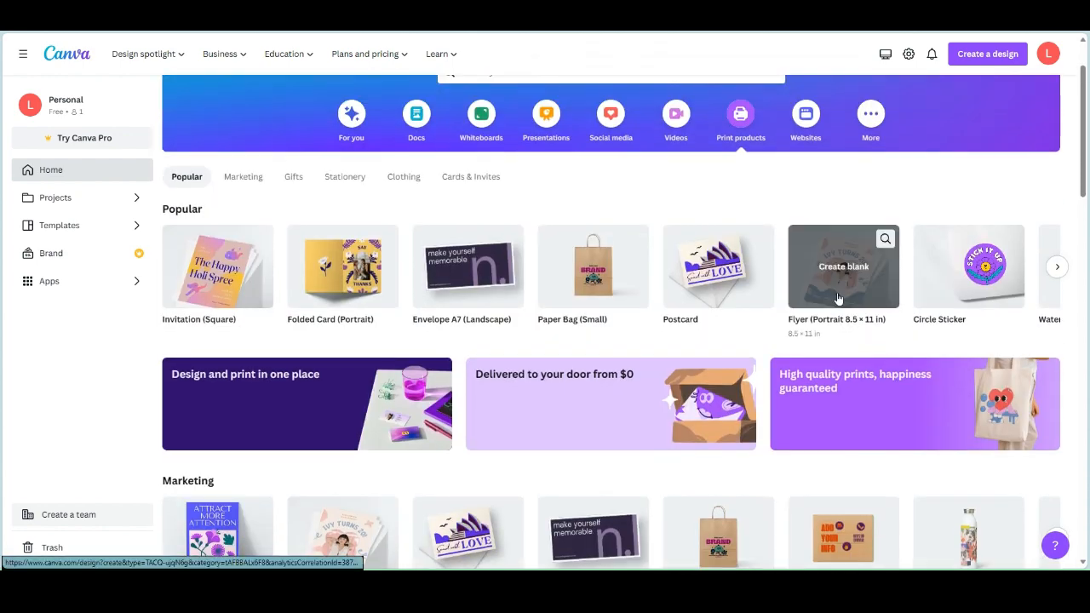
Create a blank postcard design and apply the Blue Red Vintage Paper Postcard template to its page
click(716, 269)
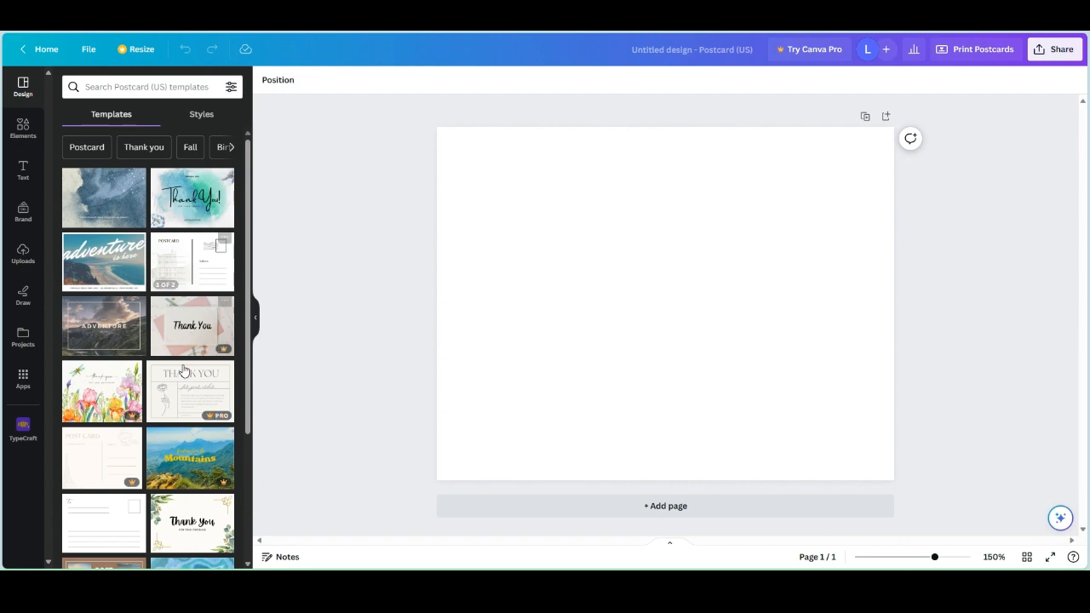
click(204, 256)
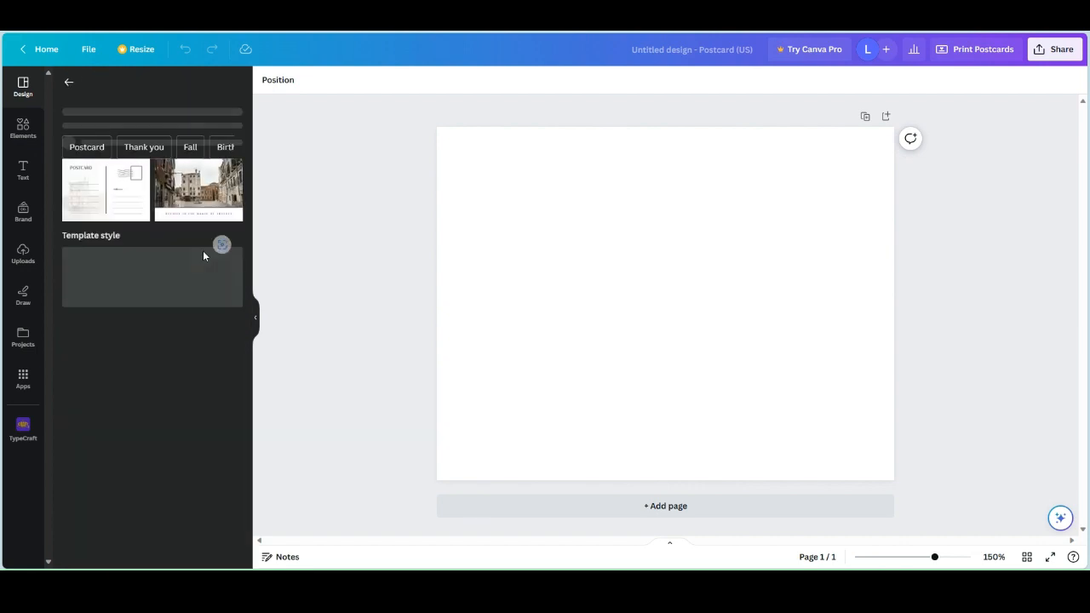
scroll(247, 309, down, 3)
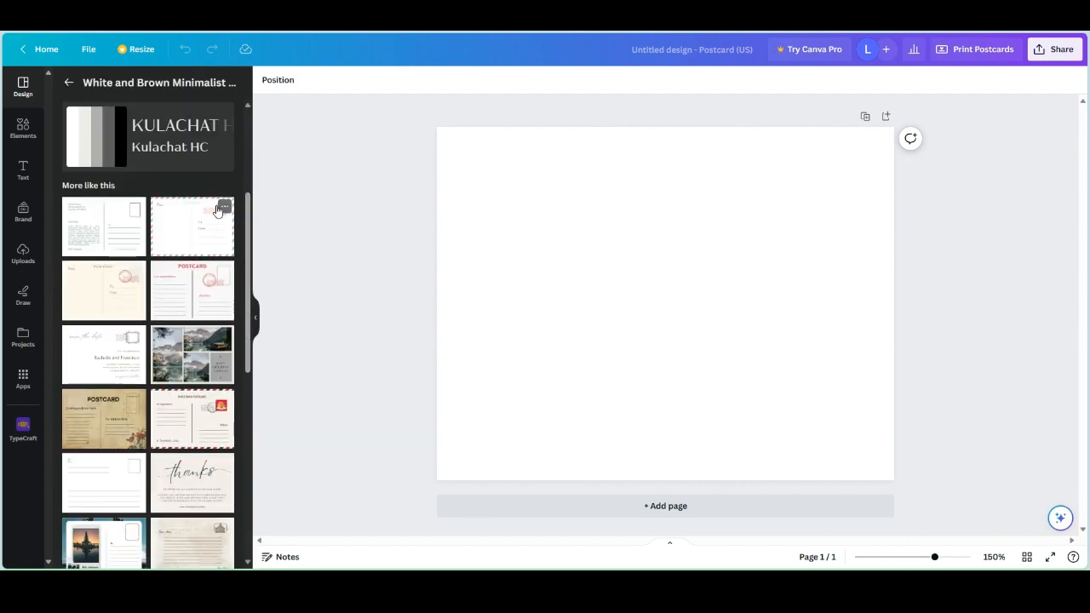
click(191, 226)
click(688, 350)
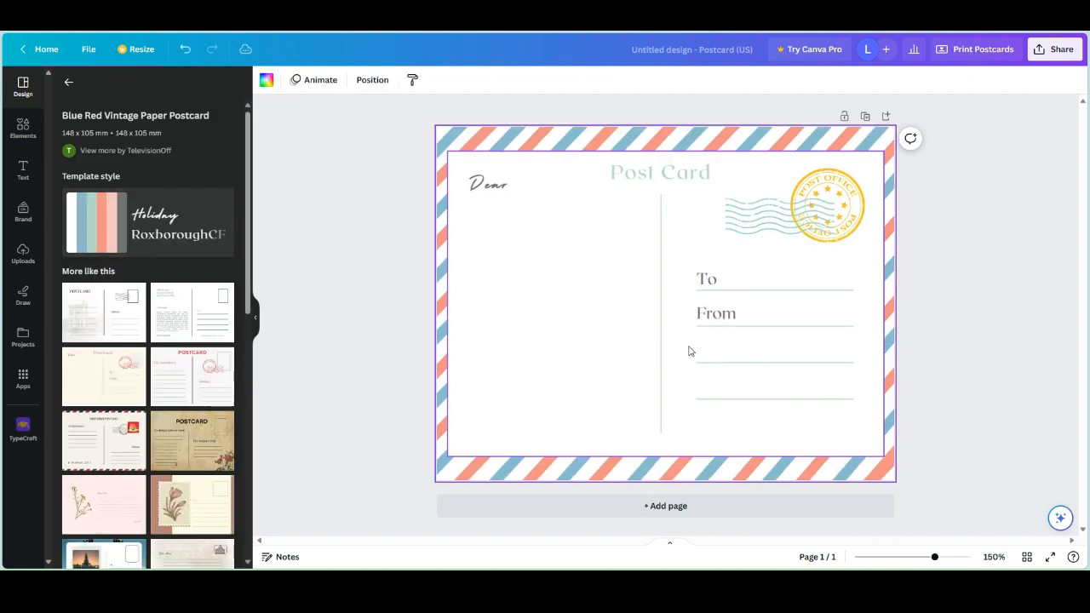
Open the print options for the postcard and check the page choices for its back, keeping None
click(980, 48)
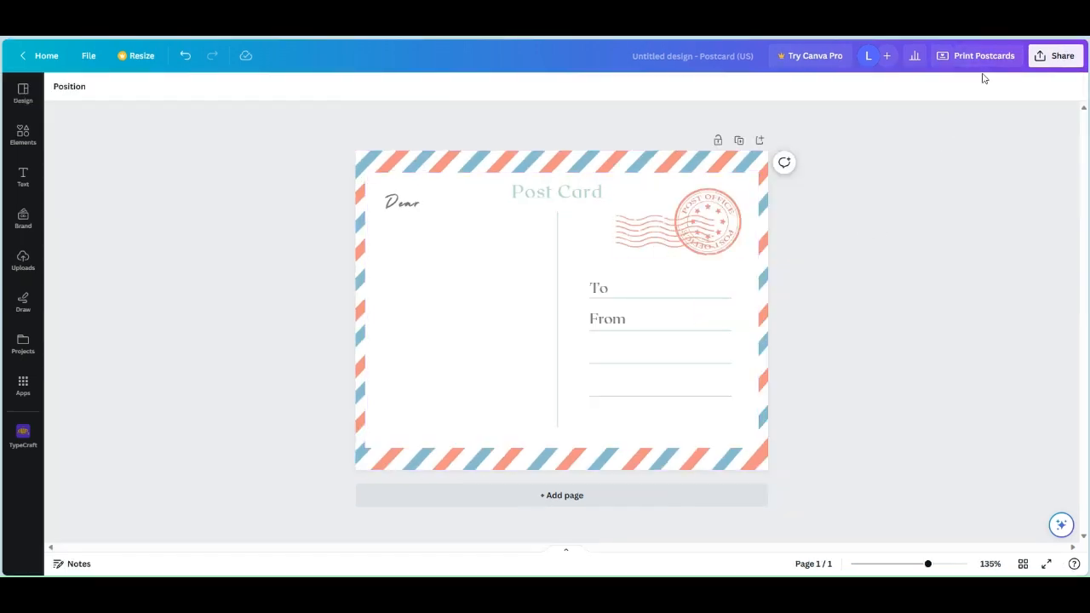
click(988, 61)
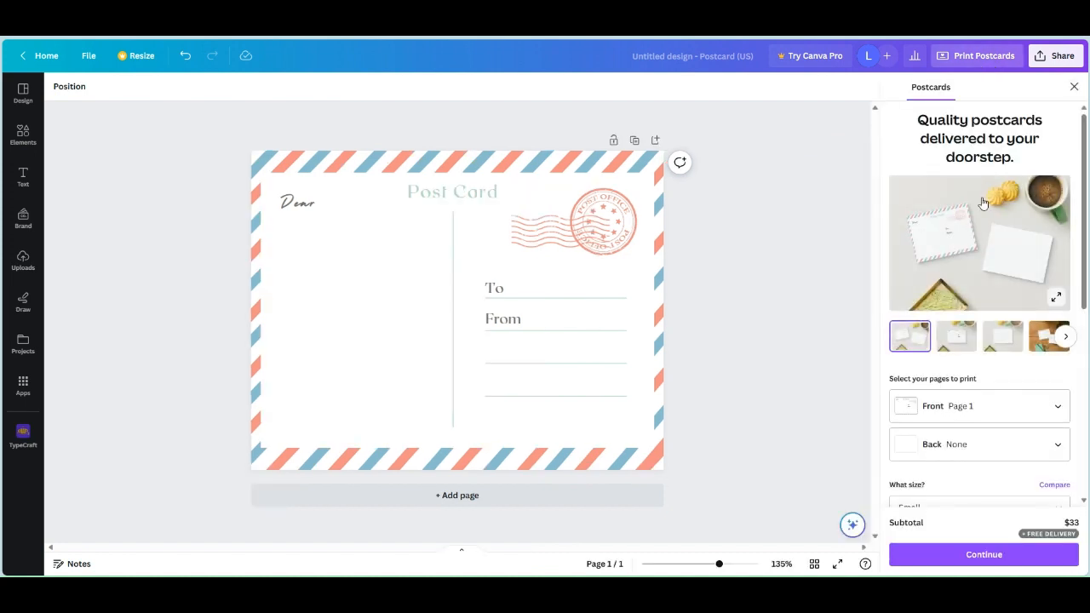
scroll(981, 281, down, 3)
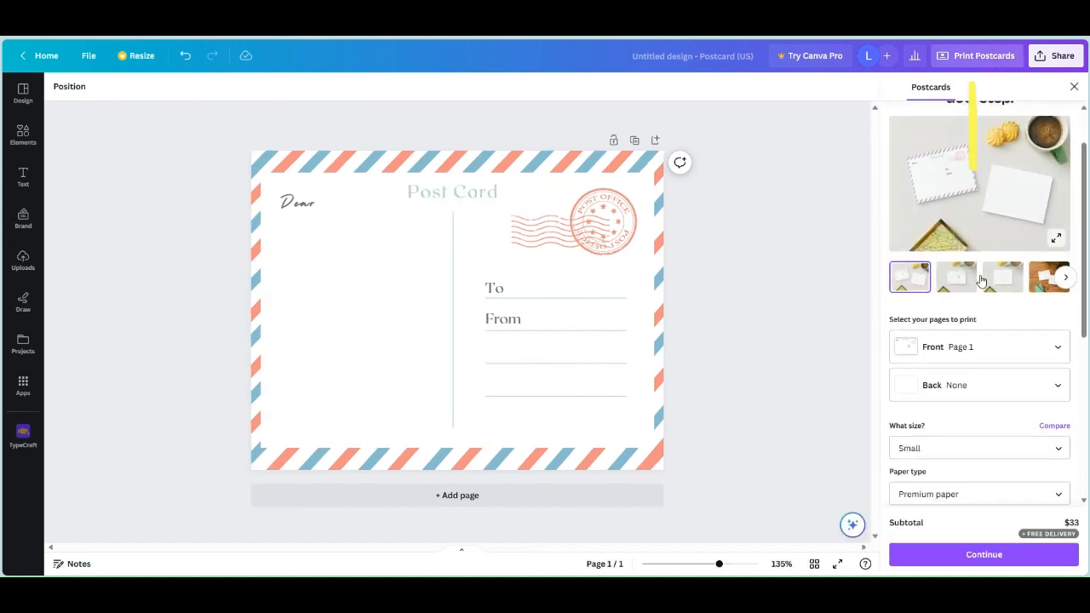
click(971, 324)
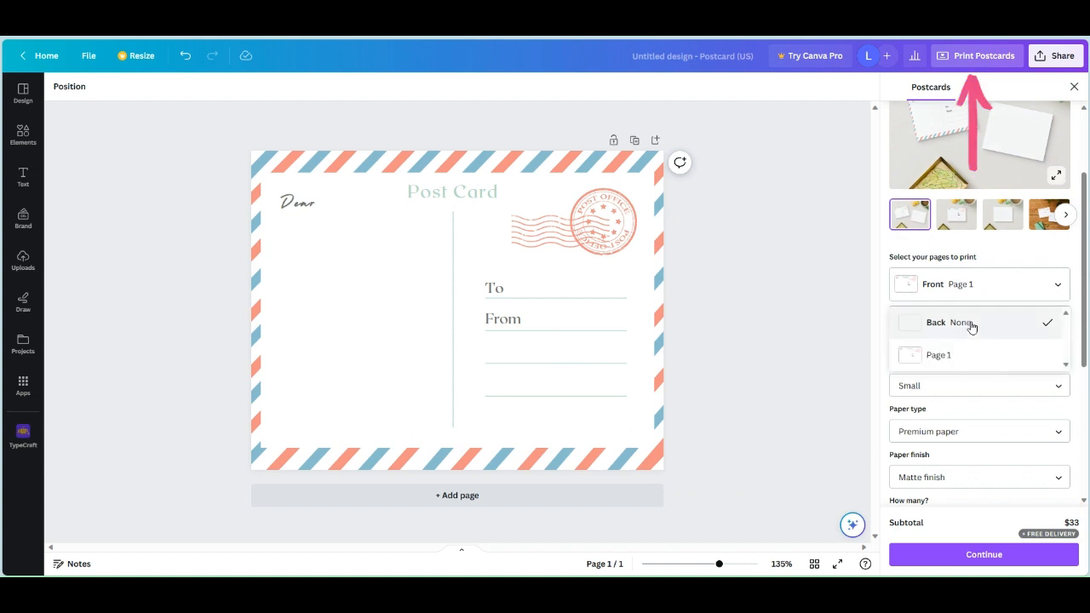
click(968, 322)
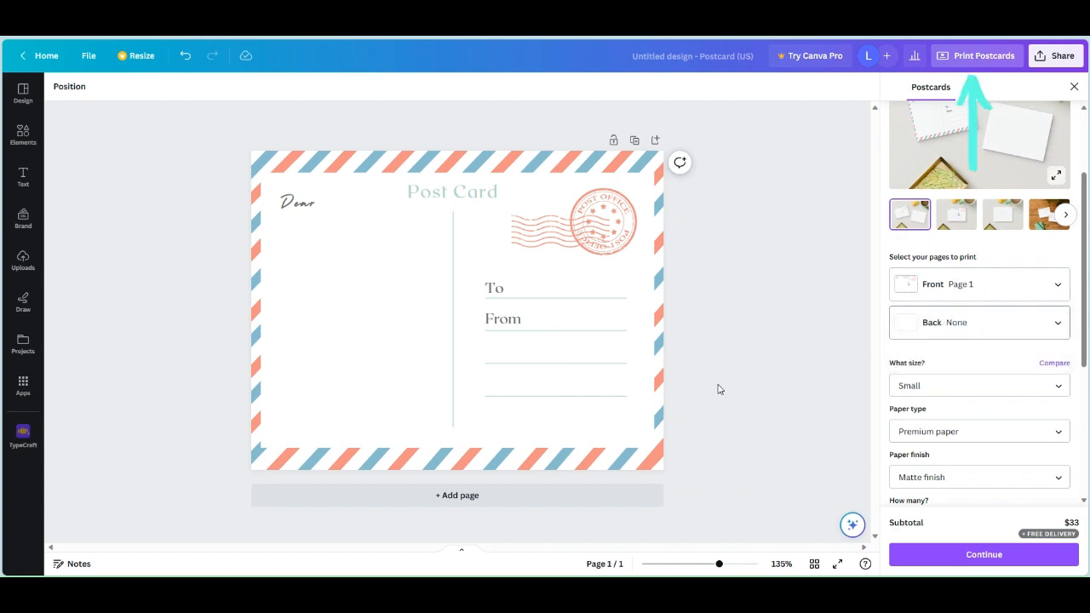
Add a second page with the recently used pink daisy-like flower graphic and select Page 2 as the postcard's printed back
click(456, 500)
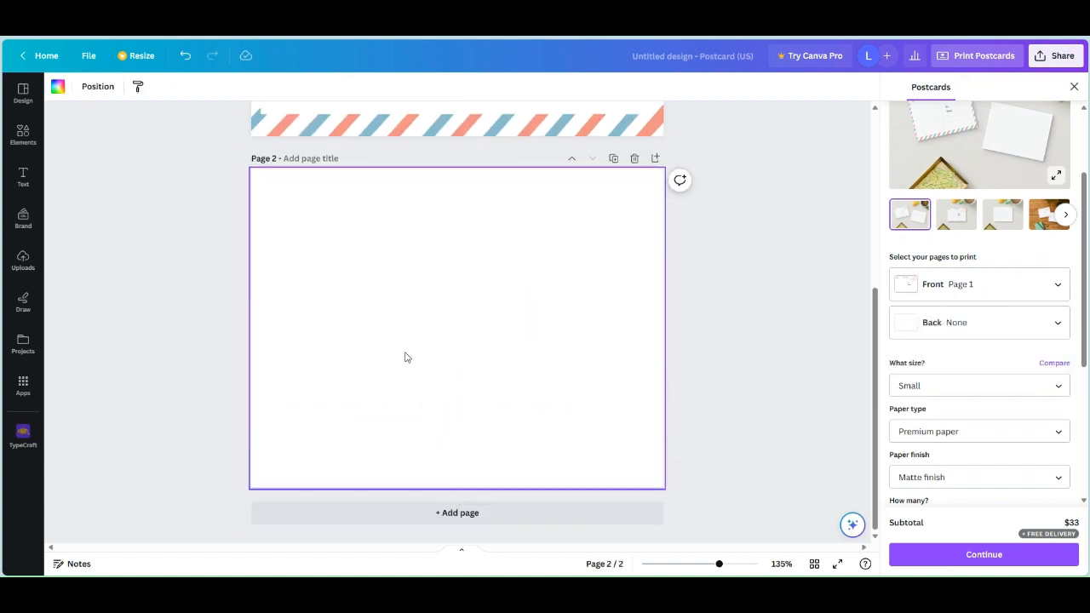
click(26, 134)
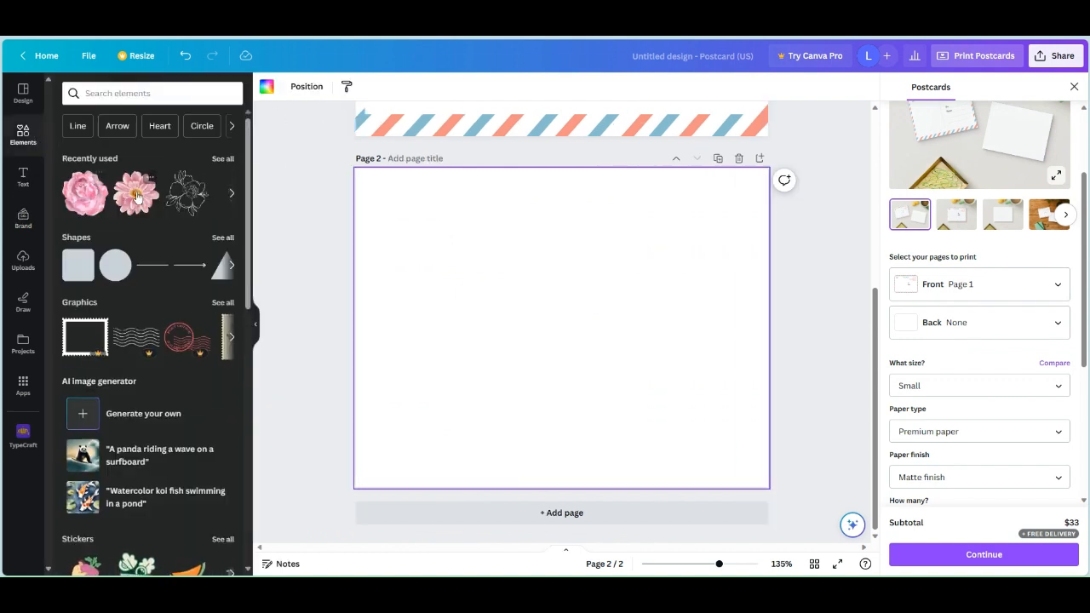
click(135, 196)
click(815, 294)
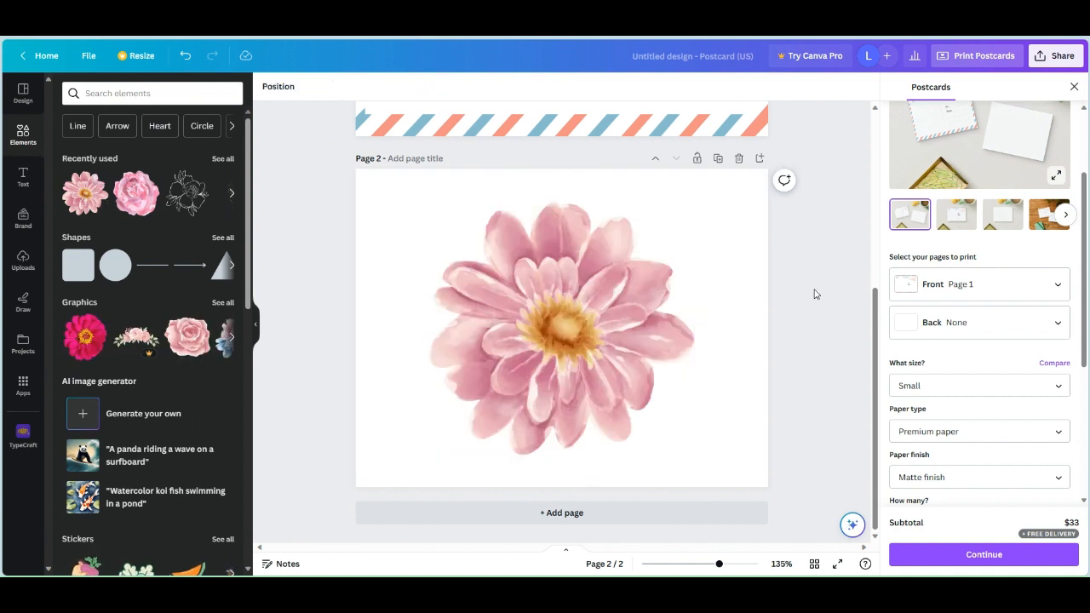
click(955, 324)
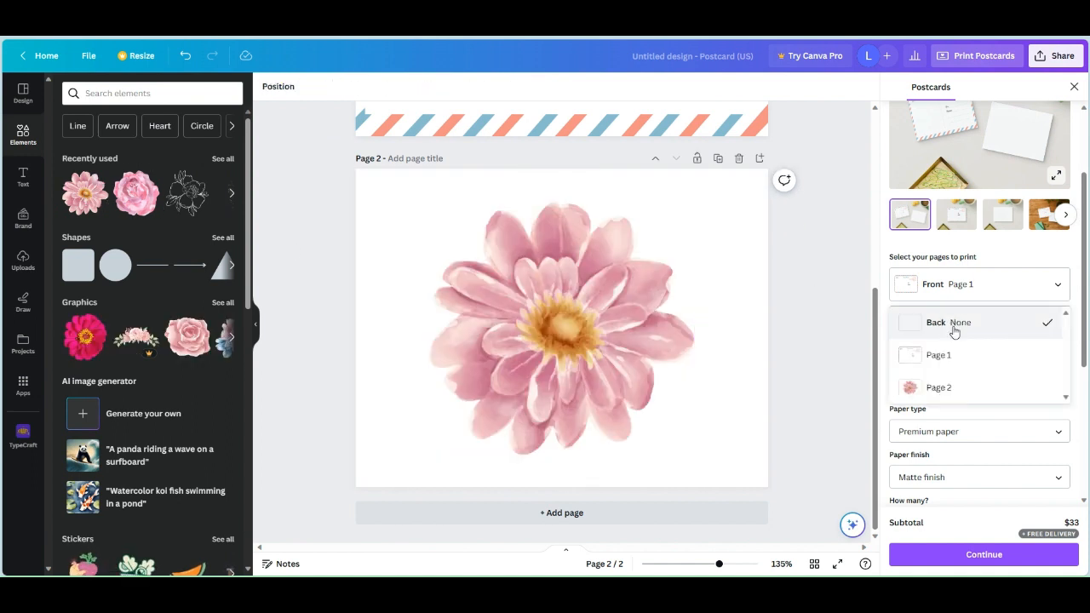
click(940, 388)
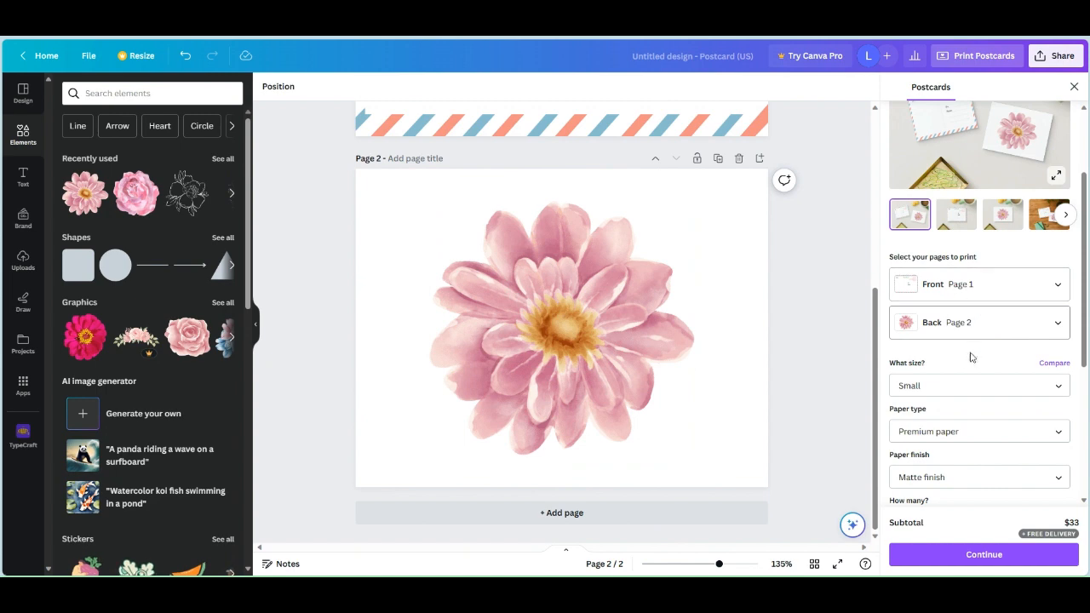
Examine the available postcard sizes, paper types, paper finishes and quantity prices without changing the order
scroll(950, 348, down, 1)
click(977, 327)
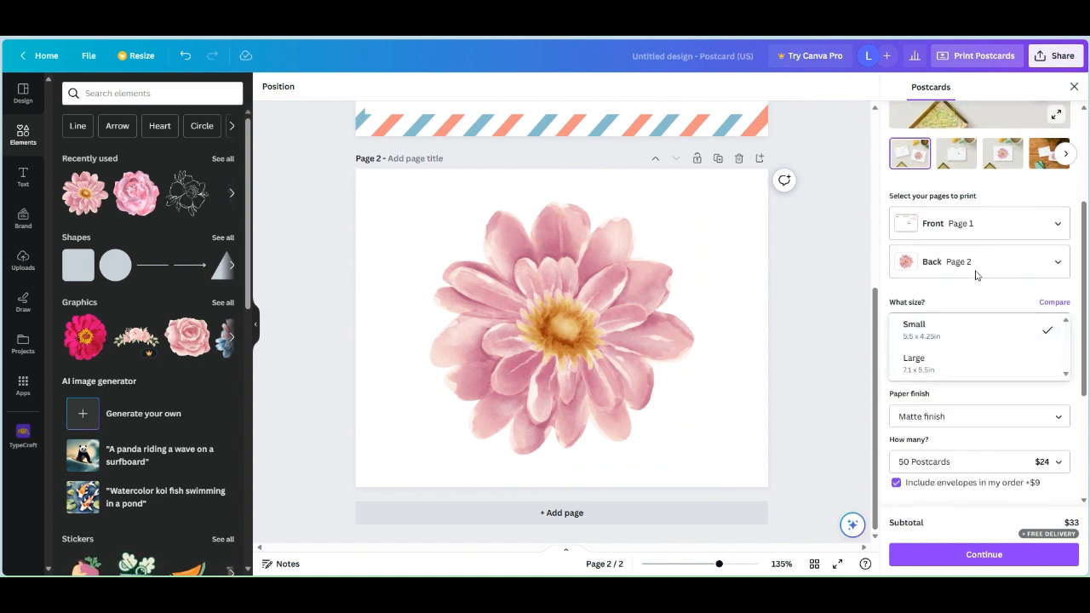
click(969, 296)
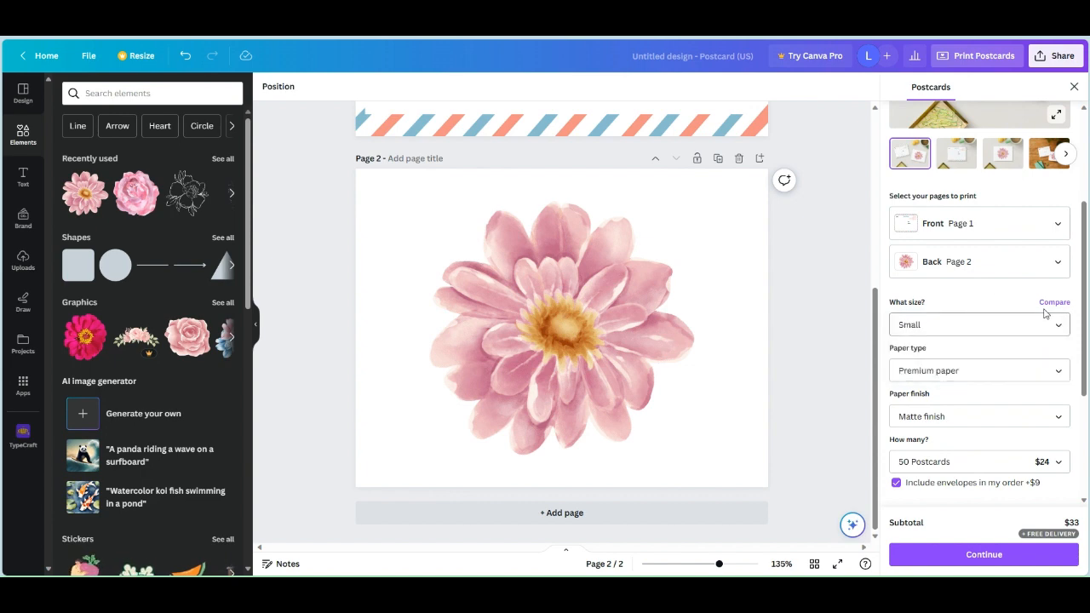
scroll(1077, 343, down, 2)
click(1056, 249)
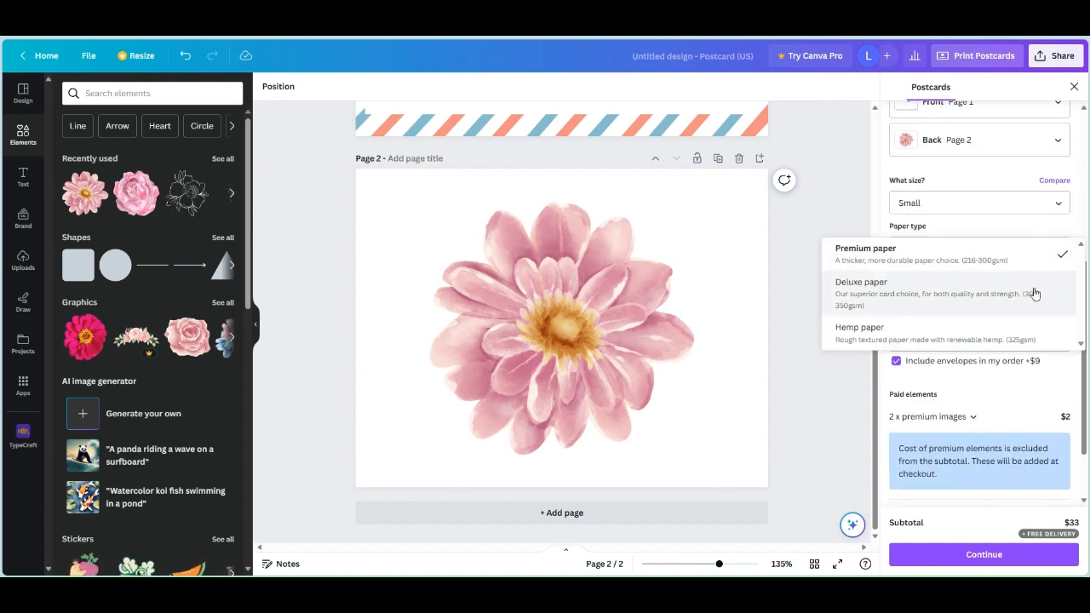
click(1079, 230)
click(1060, 295)
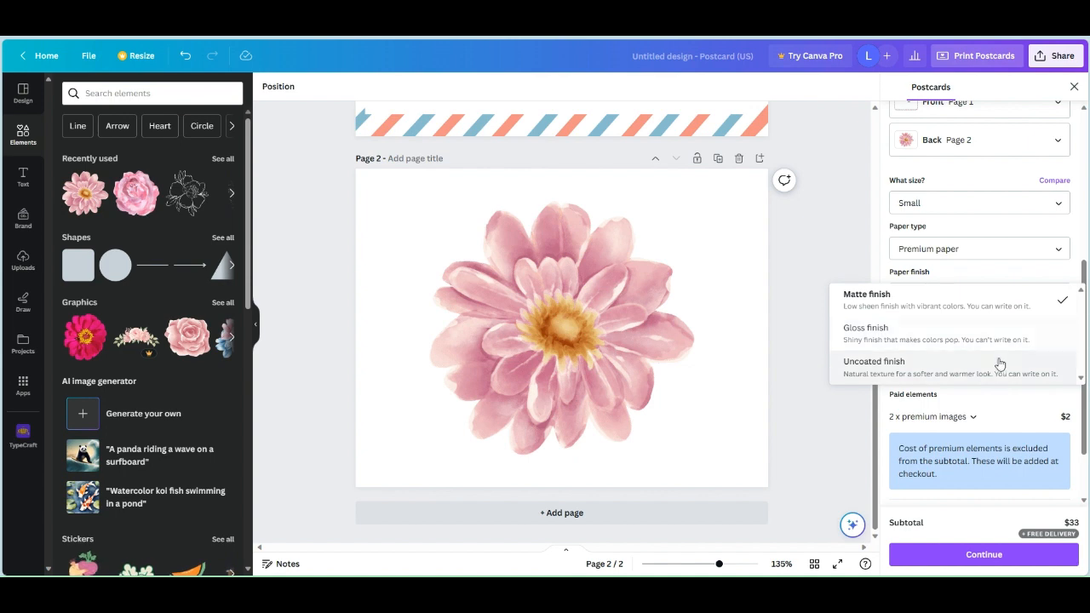
click(1076, 271)
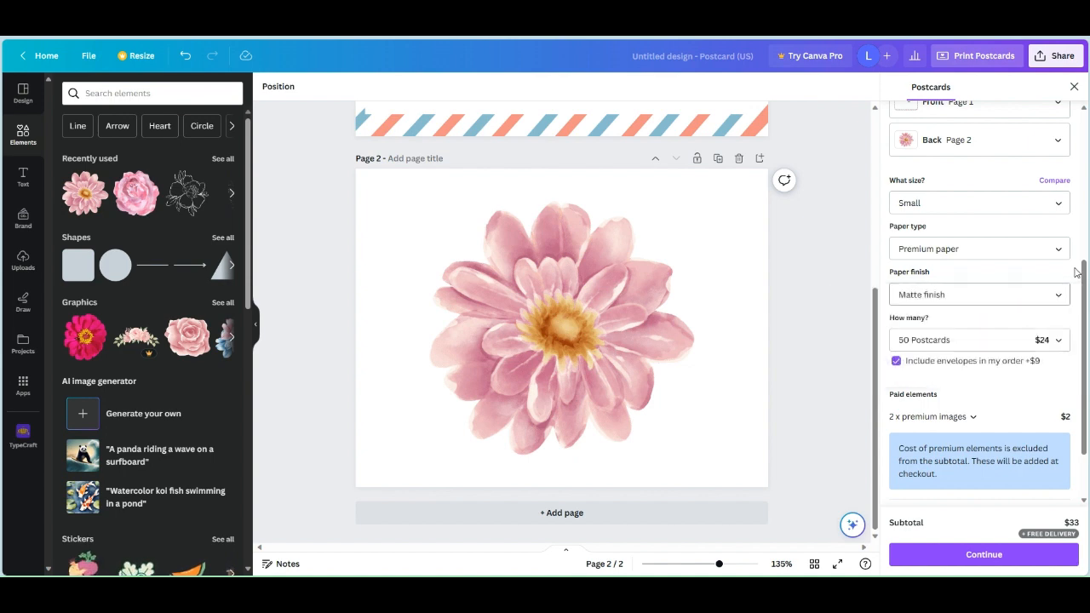
click(1065, 339)
scroll(1061, 340, up, 3)
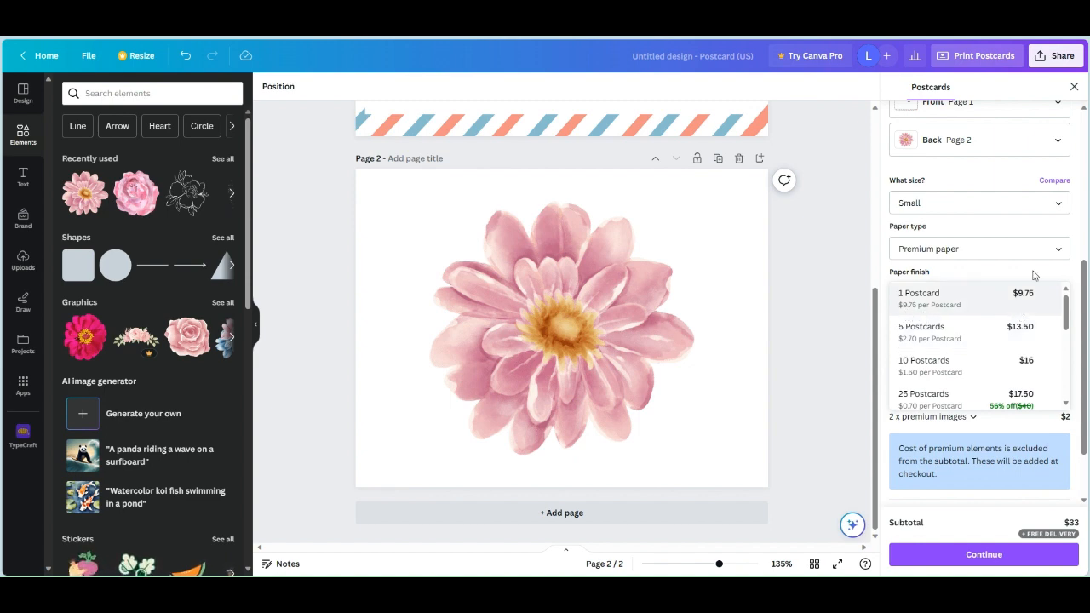
Switch the paper type to Hemp paper and look through its quantity prices
click(1060, 249)
click(1060, 252)
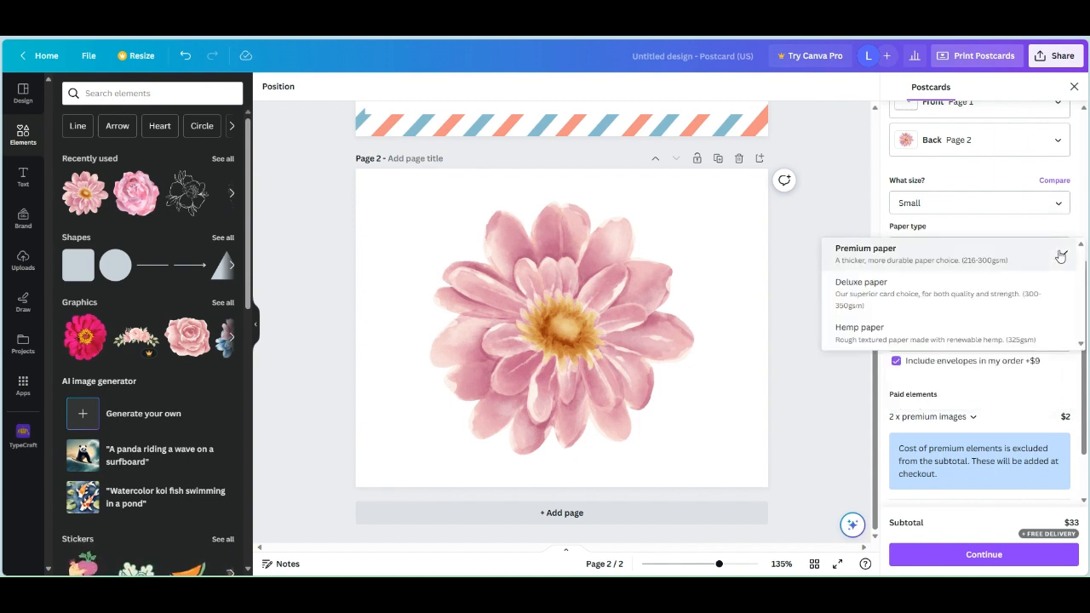
click(908, 329)
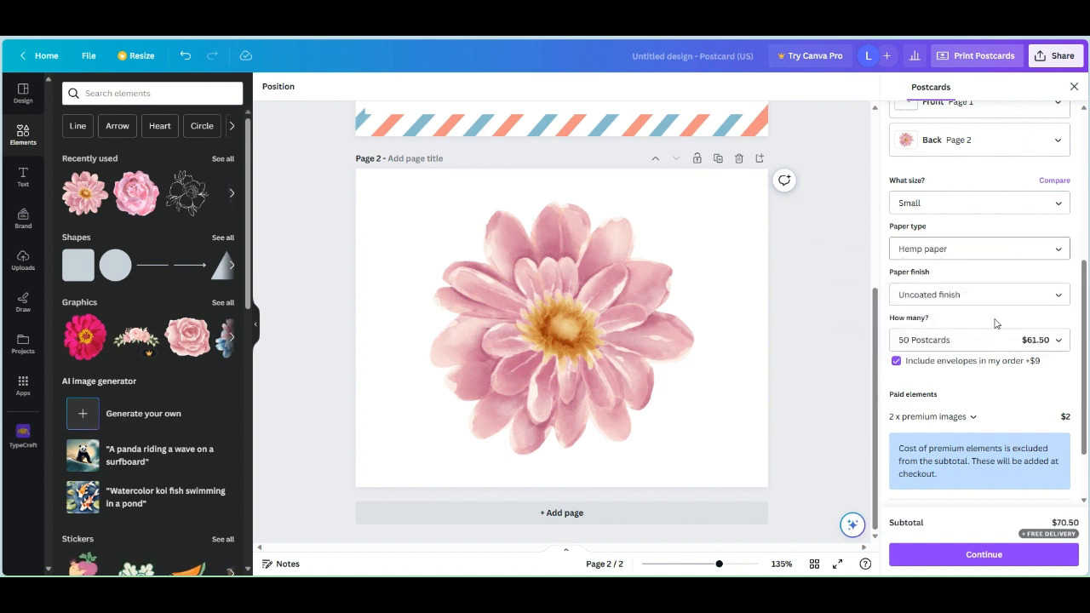
click(1059, 340)
scroll(1010, 353, up, 3)
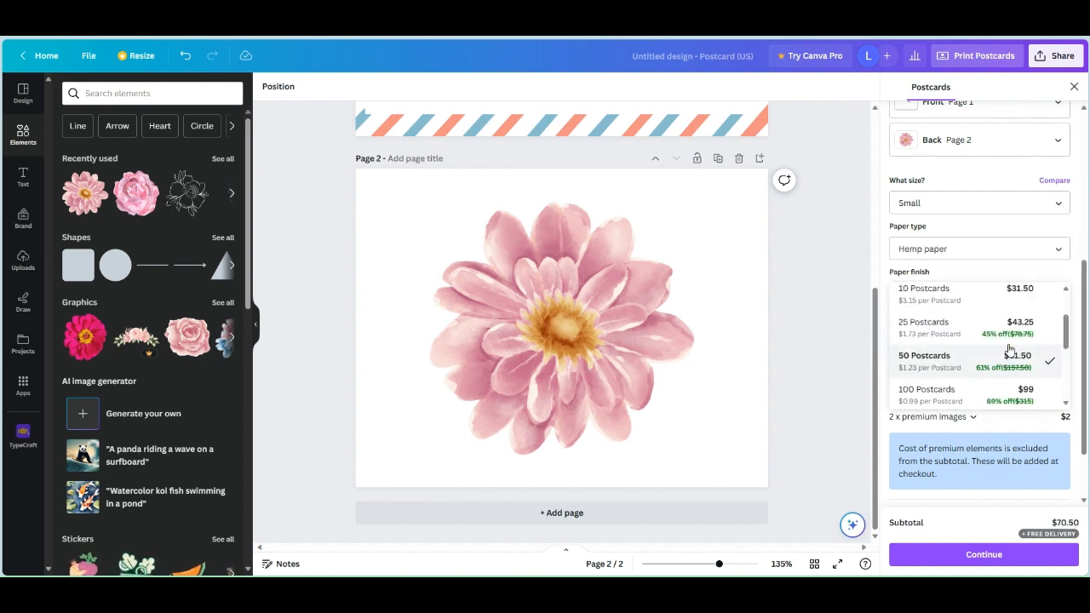
Change the paper type to Deluxe paper and check its prices for small quantities
click(1049, 255)
click(1053, 254)
click(896, 234)
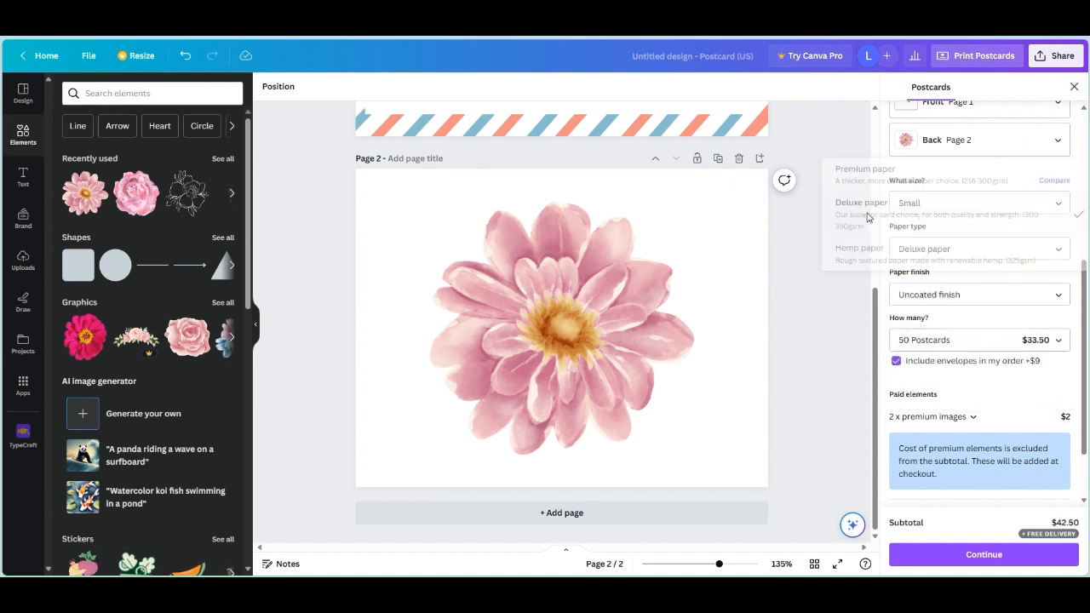
click(1056, 340)
scroll(998, 342, up, 2)
scroll(995, 341, up, 1)
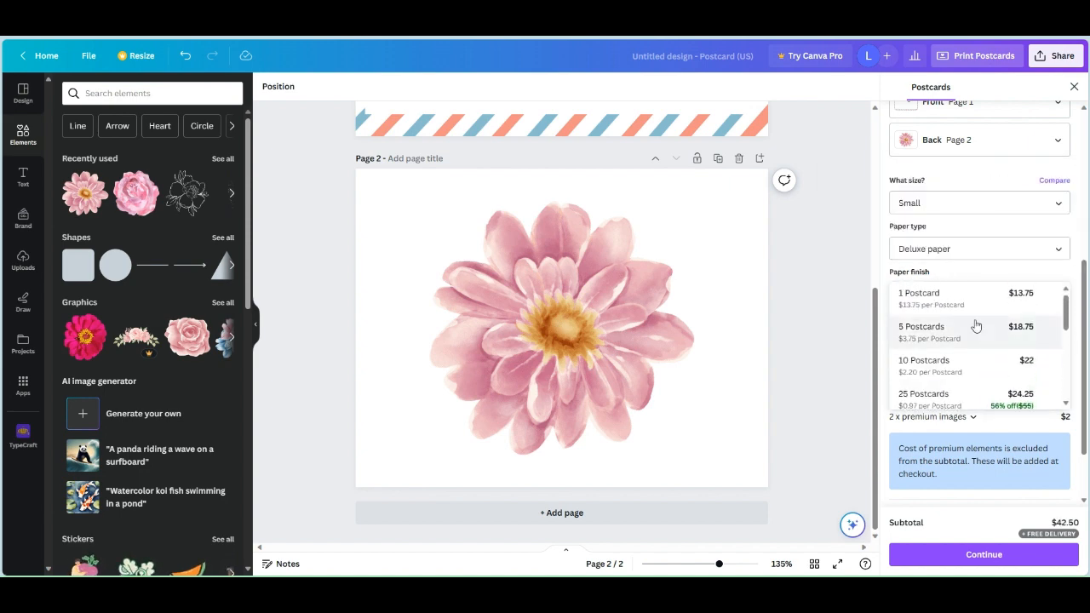
Set the paper type back to Premium paper and check its quantity prices with the Uncoated finish
click(975, 247)
click(923, 245)
click(922, 223)
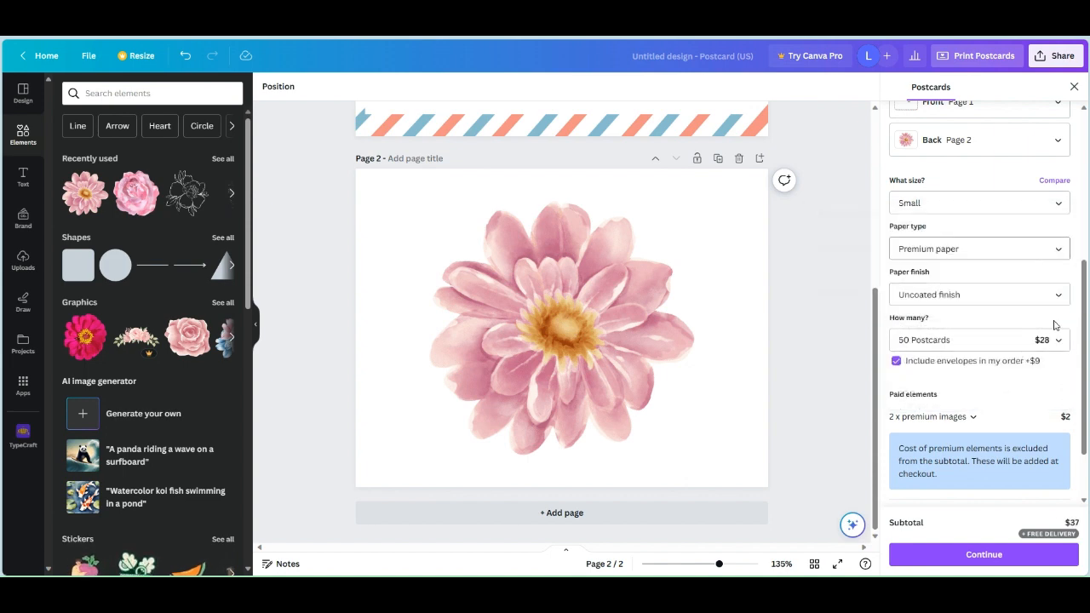
click(1020, 303)
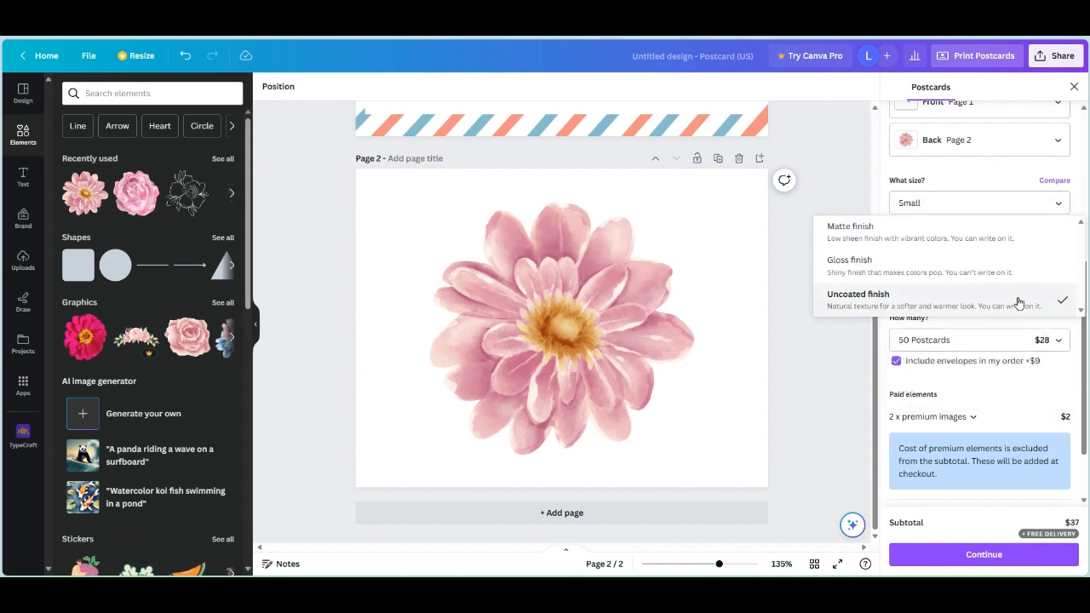
click(1019, 303)
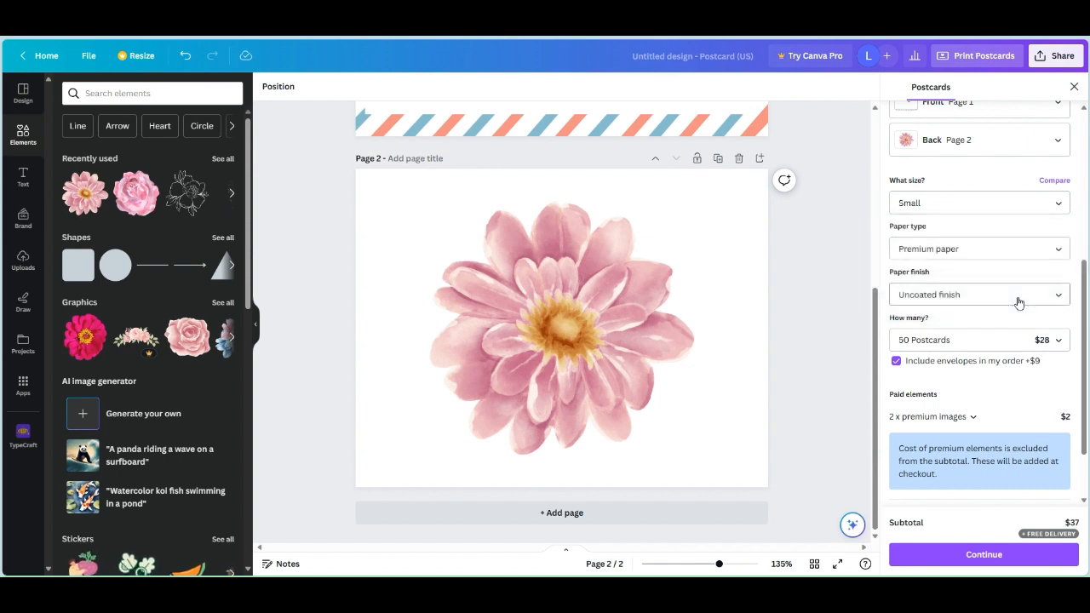
click(1055, 340)
scroll(1015, 356, up, 3)
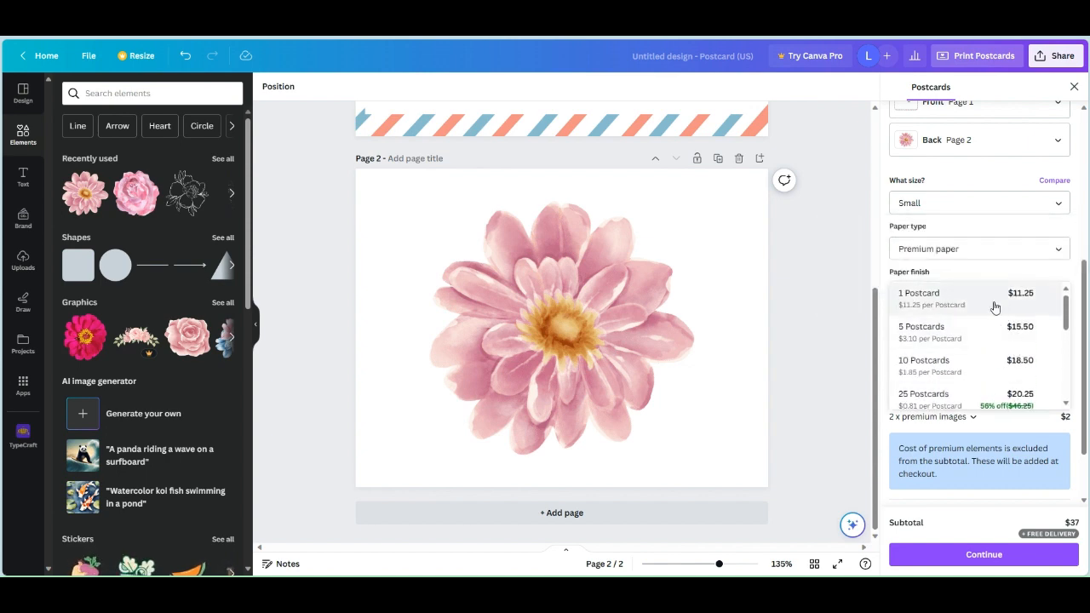
Set the paper finish to Matte finish and the quantity to 1 postcard
click(1014, 280)
click(1007, 299)
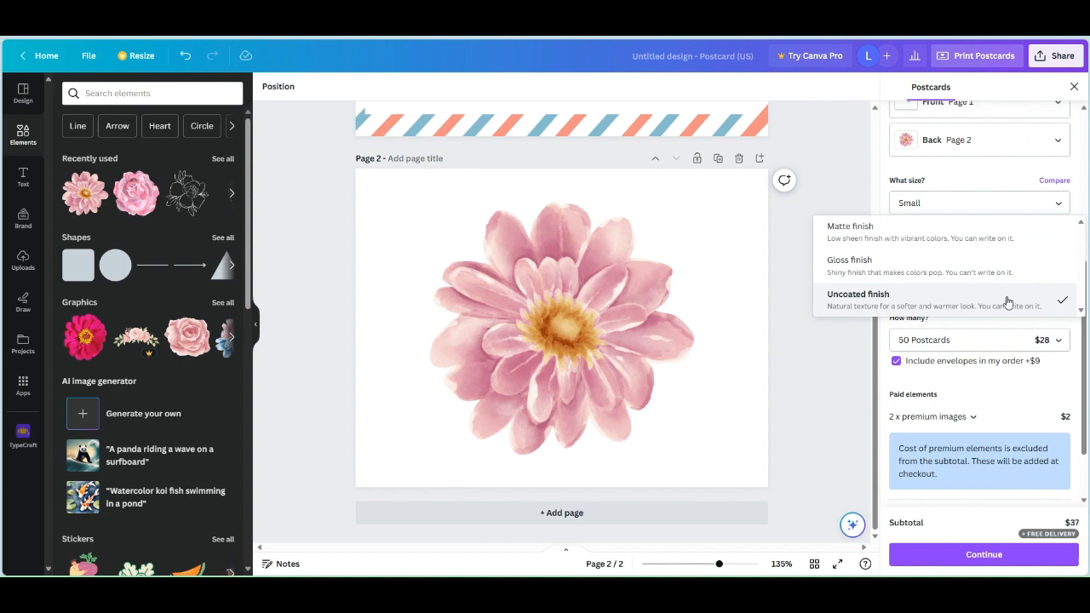
click(947, 233)
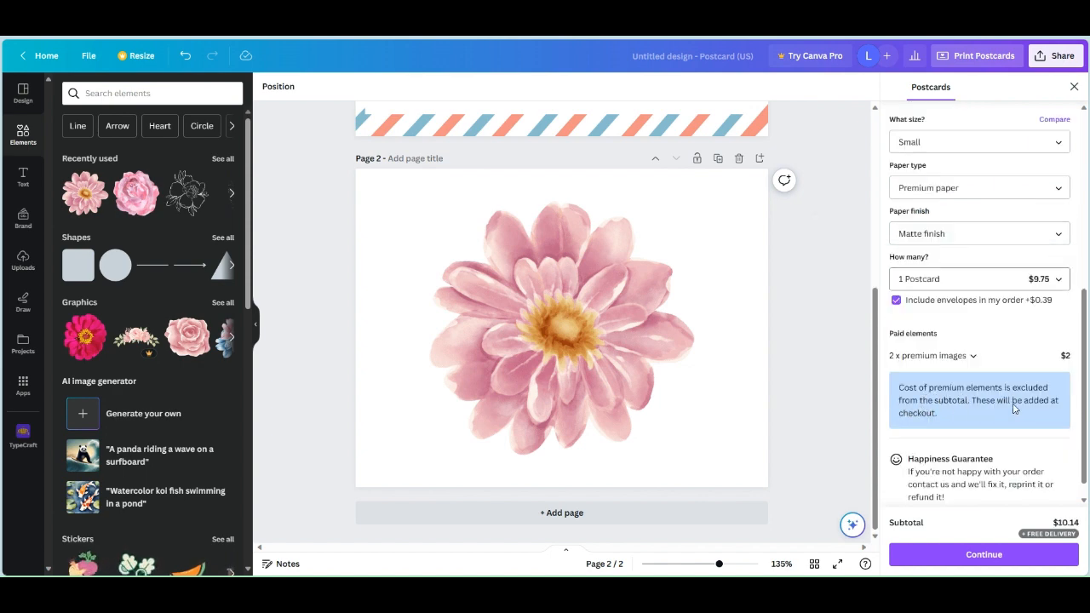
Review the premium images charged in the order and delete the post office stamp graphic from page 1
click(976, 357)
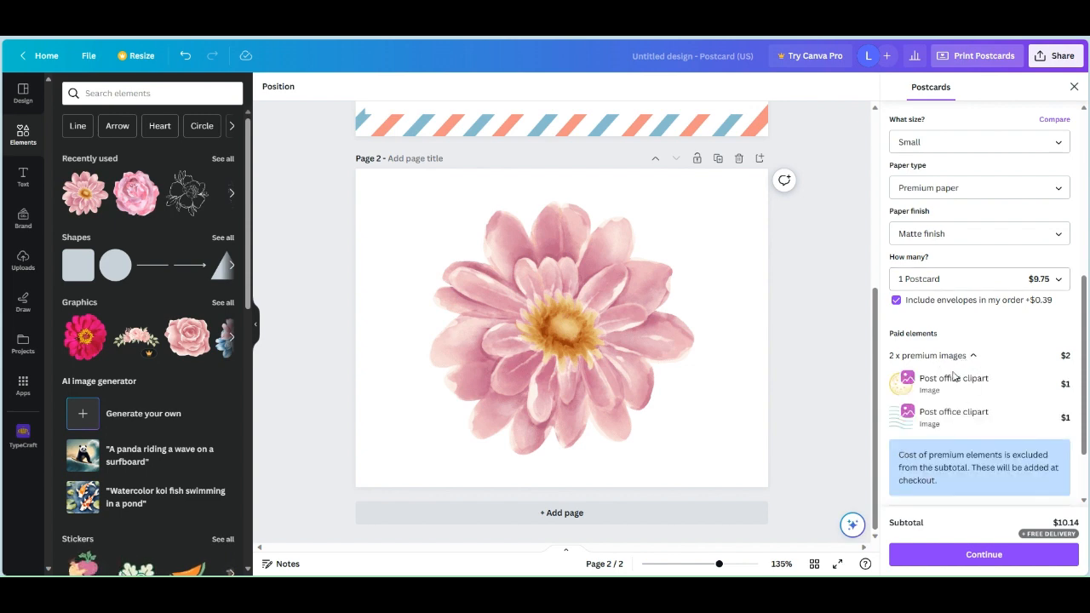
scroll(706, 296, up, 5)
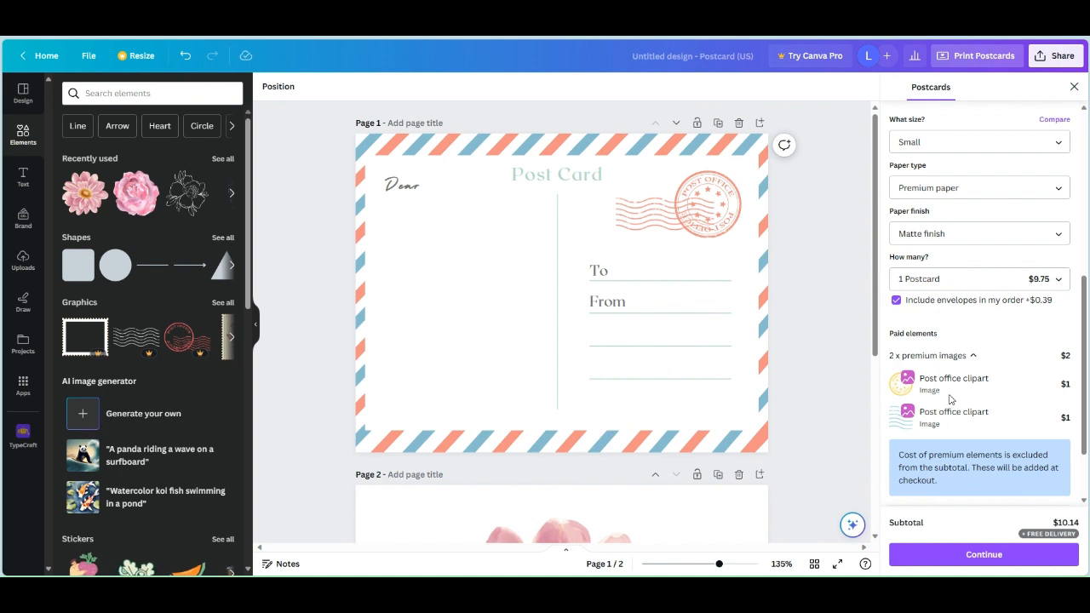
click(972, 358)
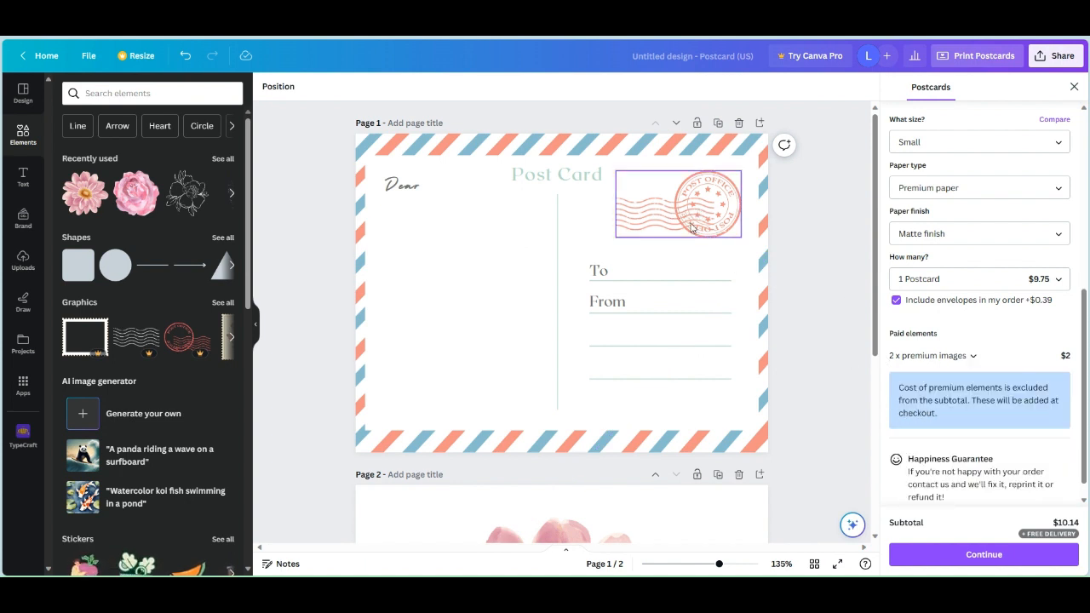
click(691, 227)
key(Delete)
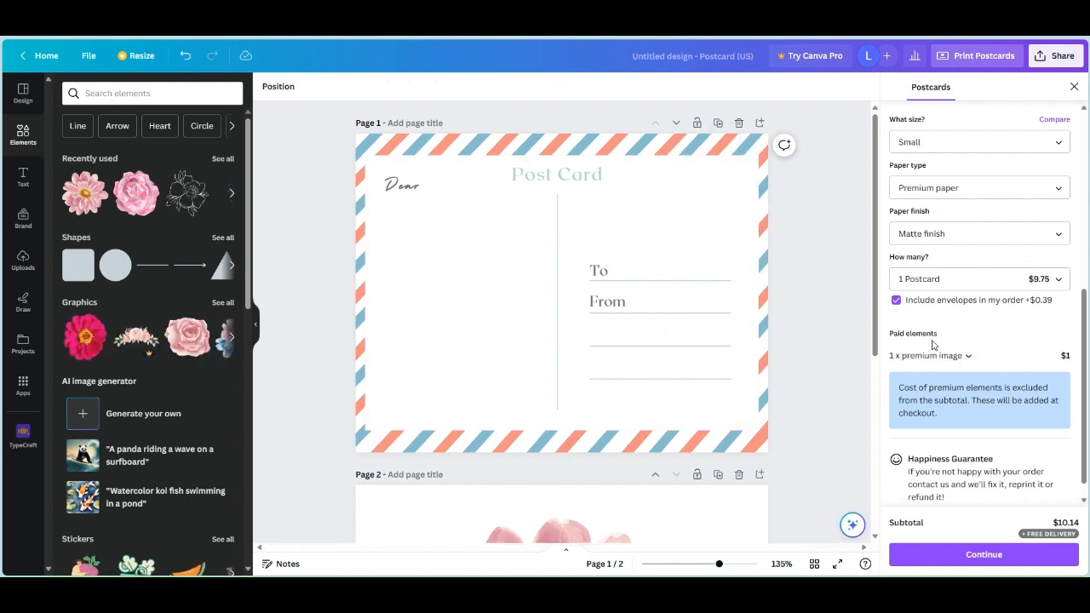
Look through the postcard quantity options from 1 upward and compare their prices per postcard
click(1022, 348)
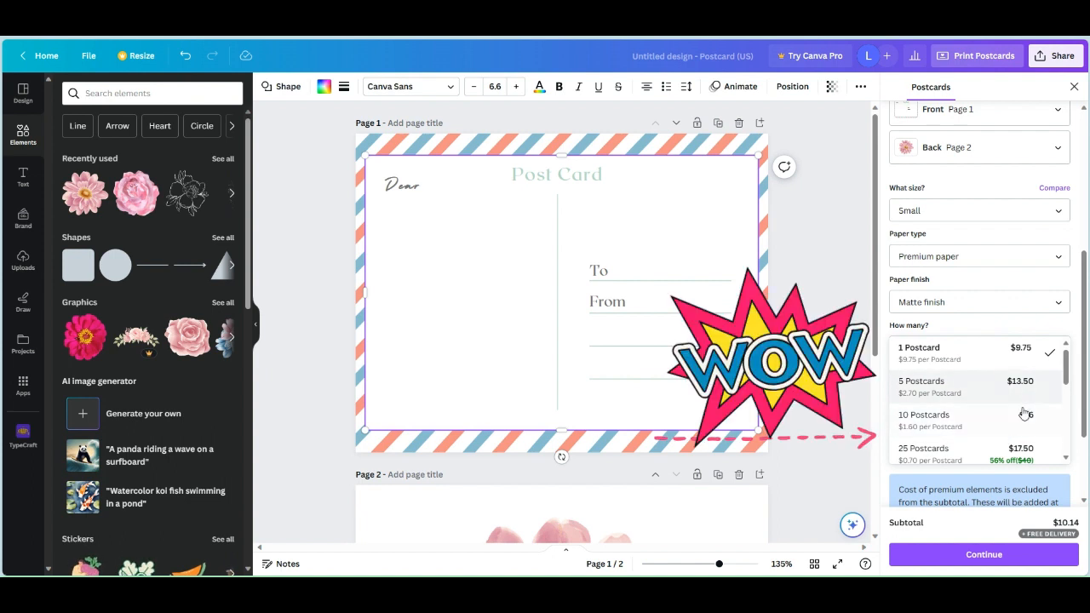
scroll(1026, 415, down, 1)
scroll(1018, 413, up, 1)
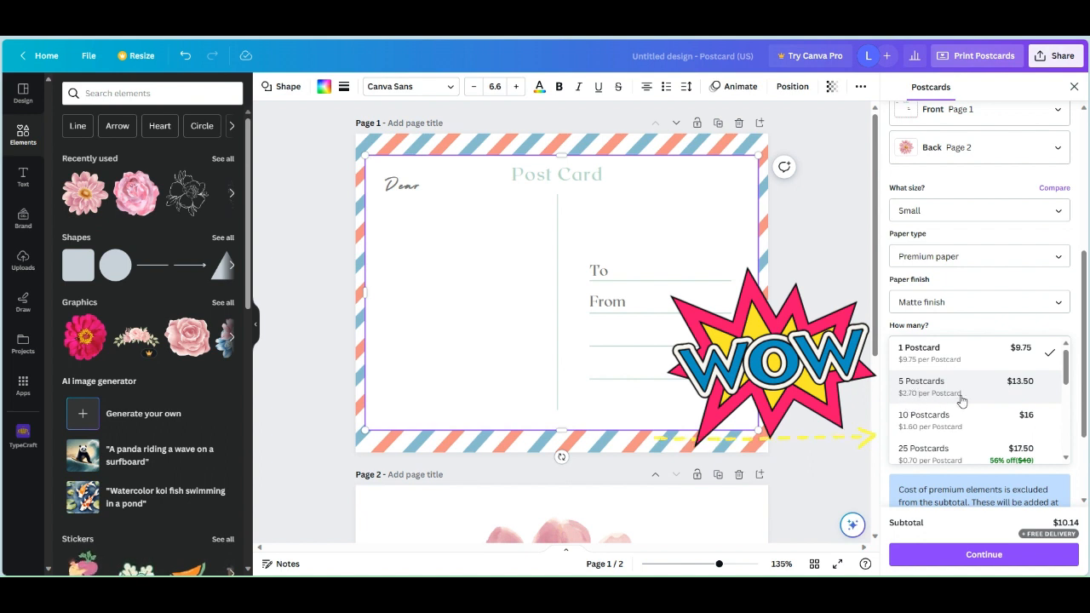
scroll(962, 400, down, 2)
scroll(961, 401, down, 4)
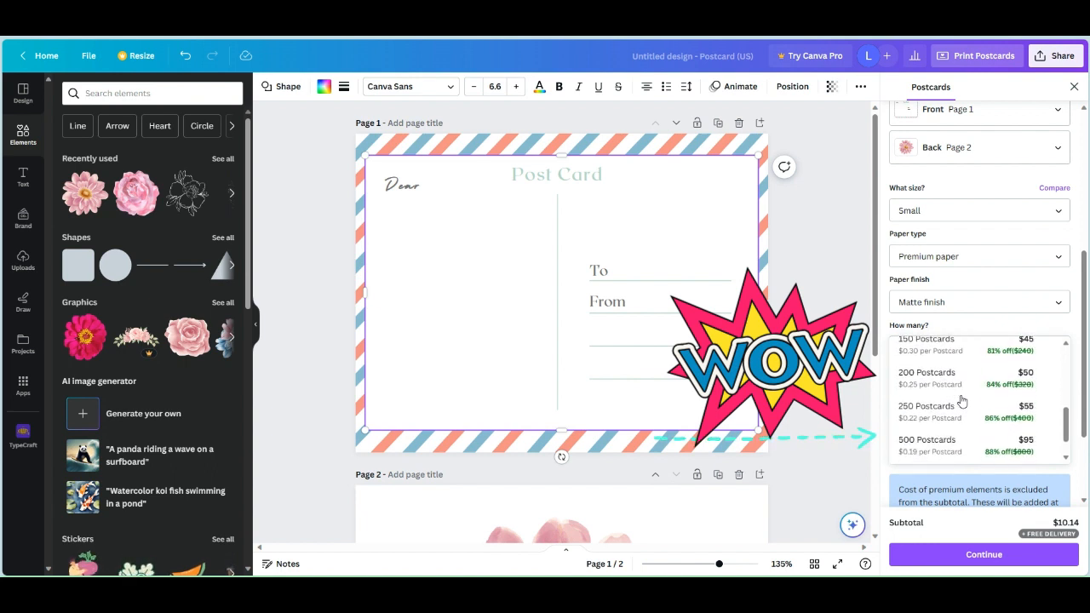
scroll(962, 400, down, 1)
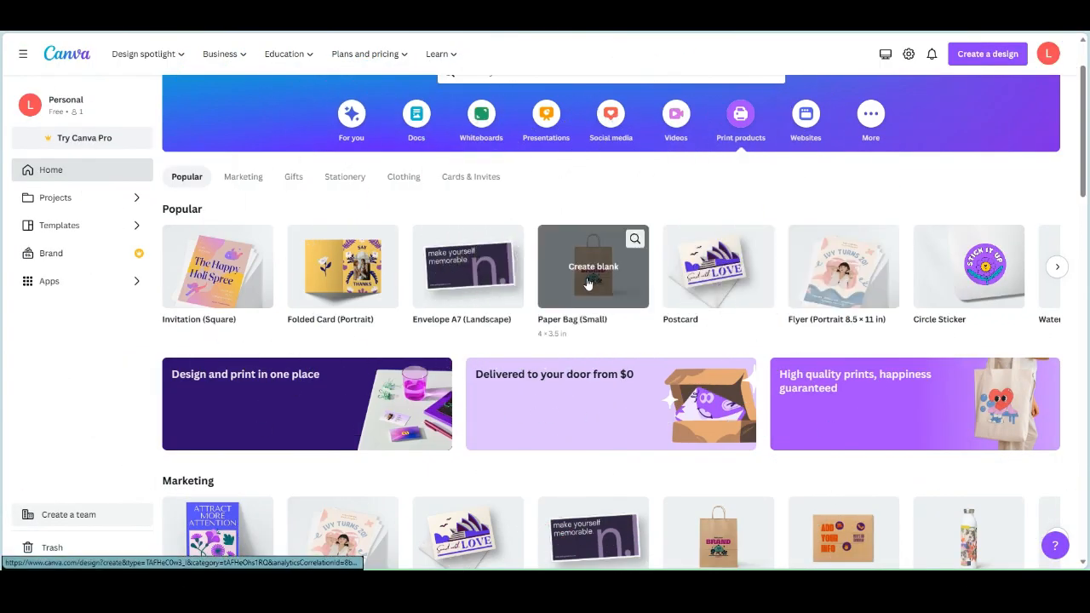
Create a square invitation design and apply the Pink Floral Wedding Invitation template
click(238, 274)
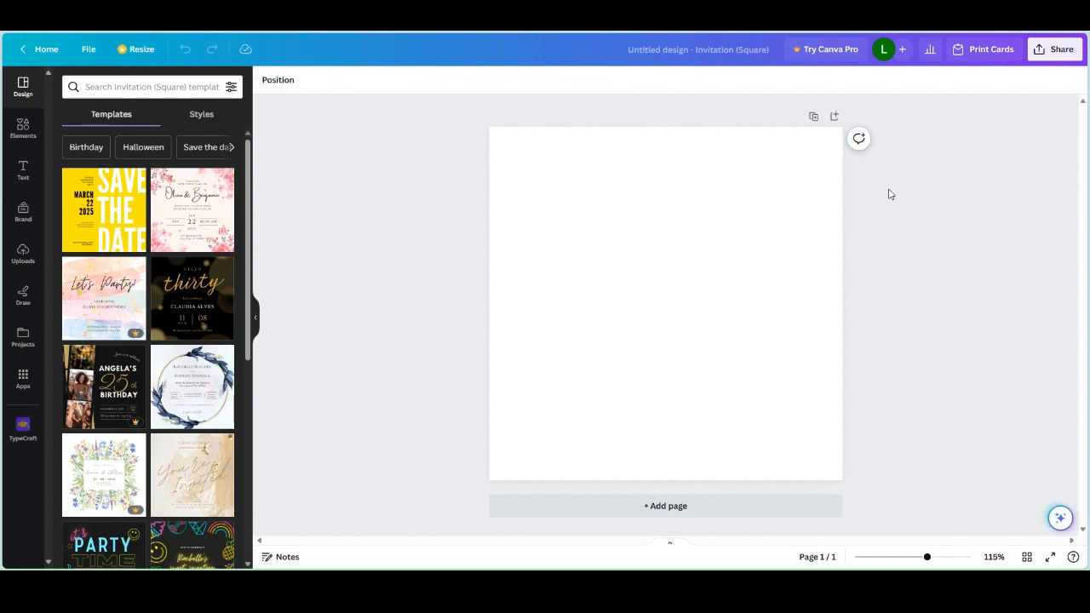
click(193, 222)
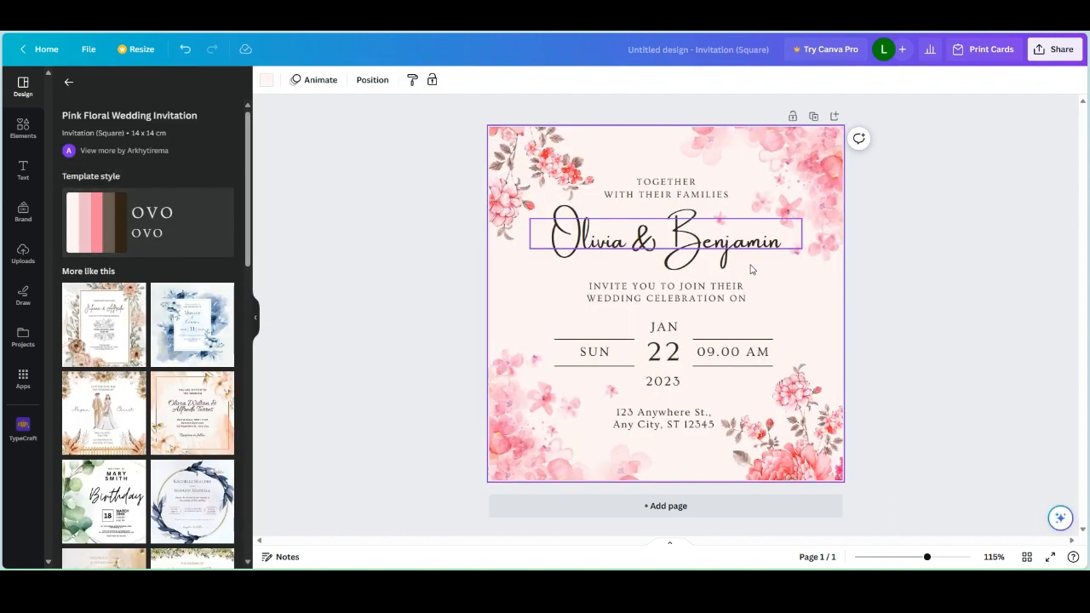
Replace the couple's names on the invitation with "Bride & Groom"
click(701, 268)
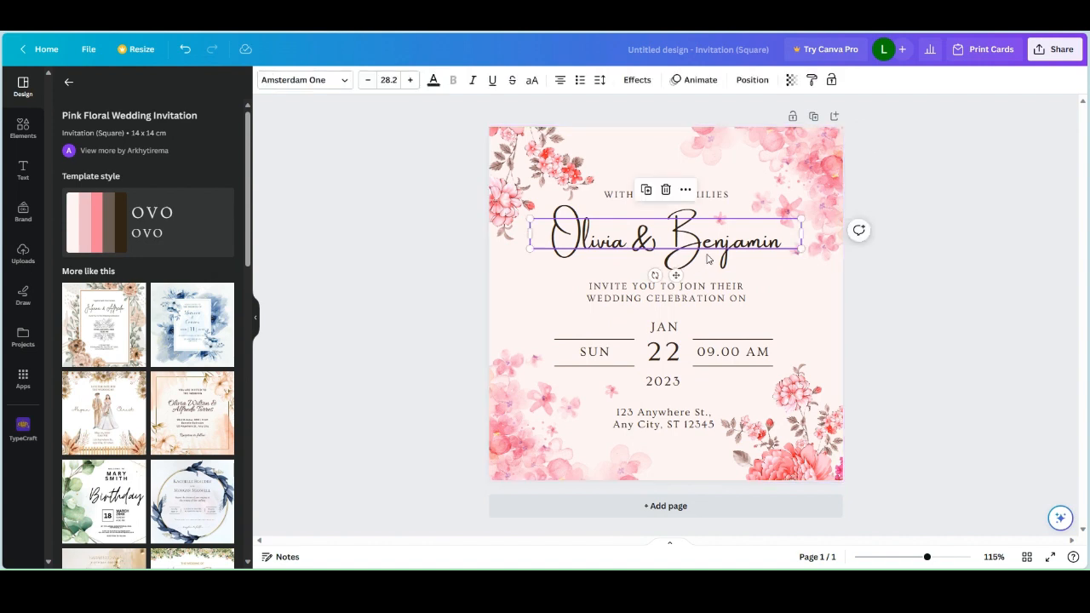
click(707, 259)
click(649, 243)
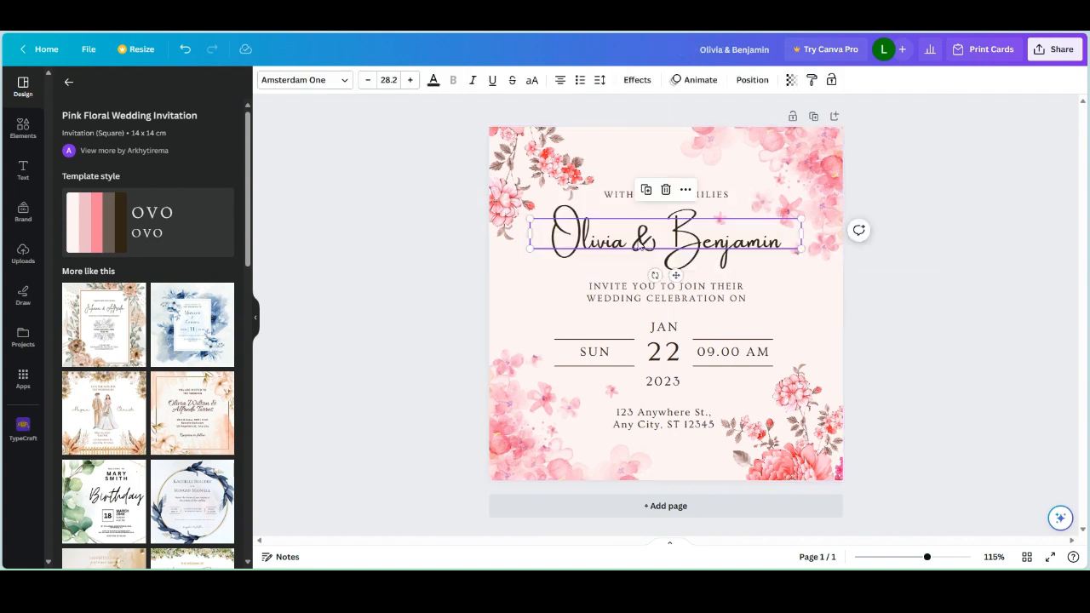
click(646, 242)
click(623, 241)
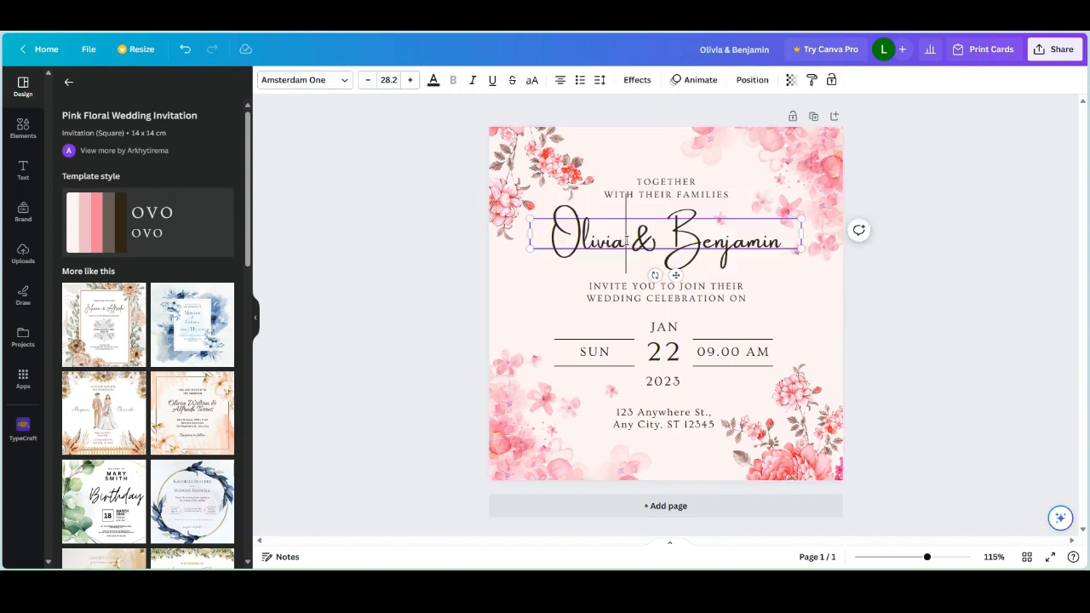
drag(626, 241, 550, 247)
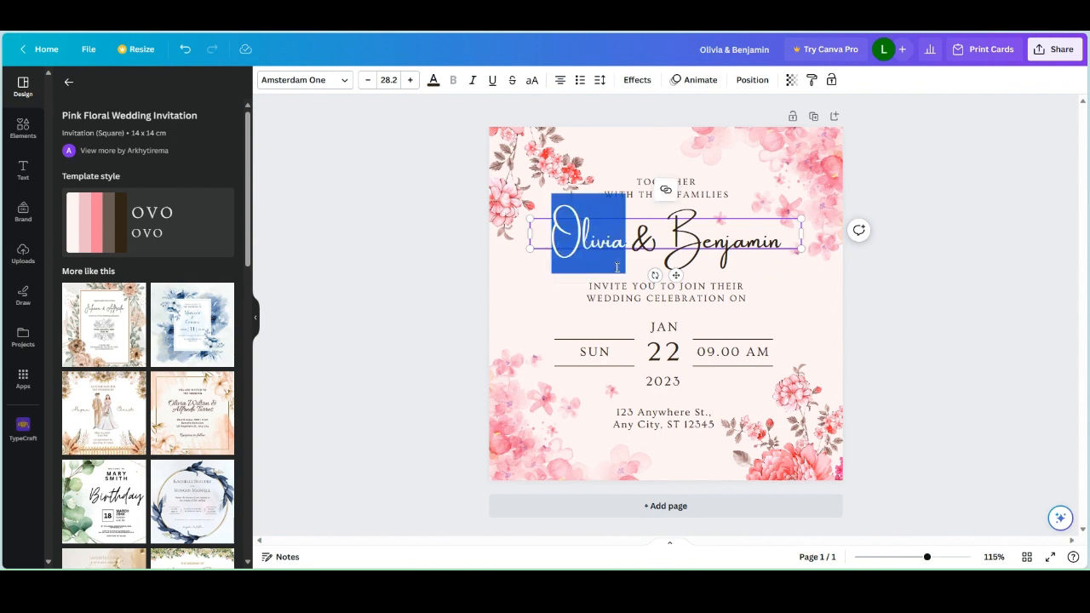
text(Br)
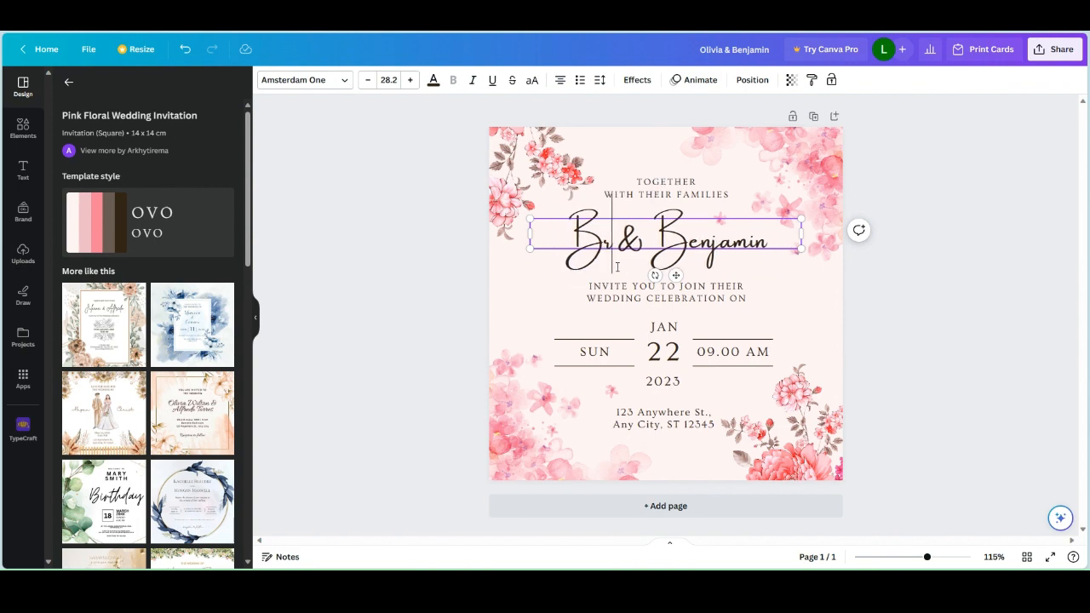
text(ide)
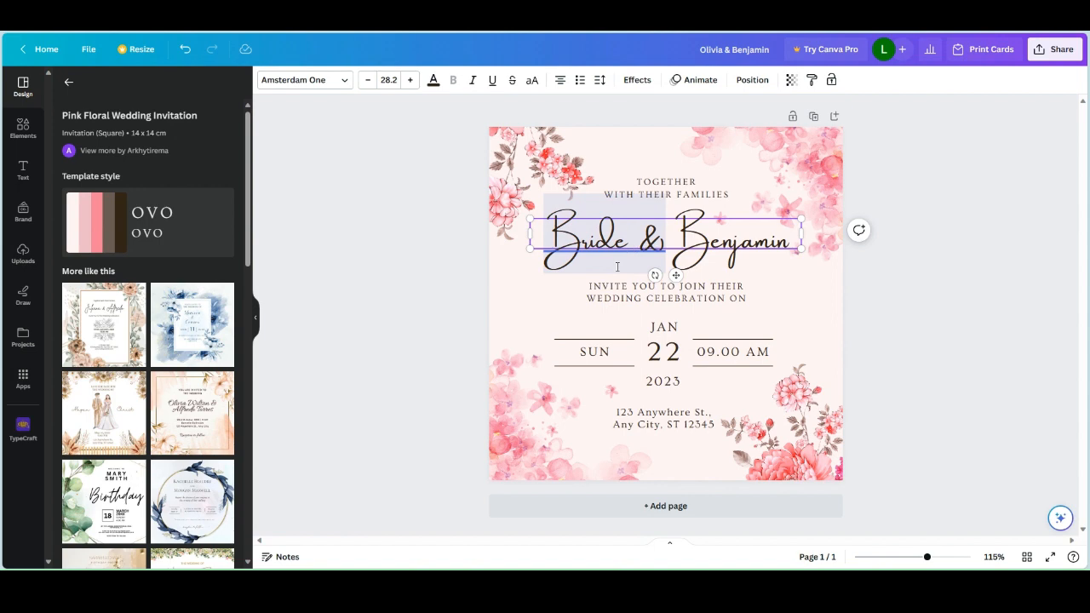
drag(668, 242, 784, 223)
text(Groom)
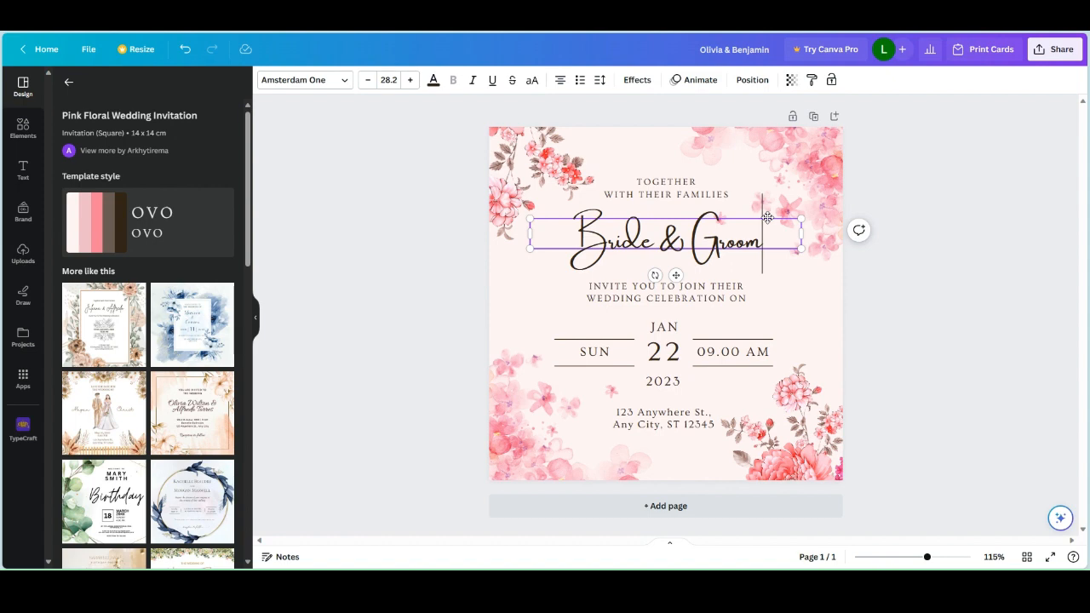
Open the print options for the square cards and compare the quantity prices for Standard paper with Matte finish
click(993, 49)
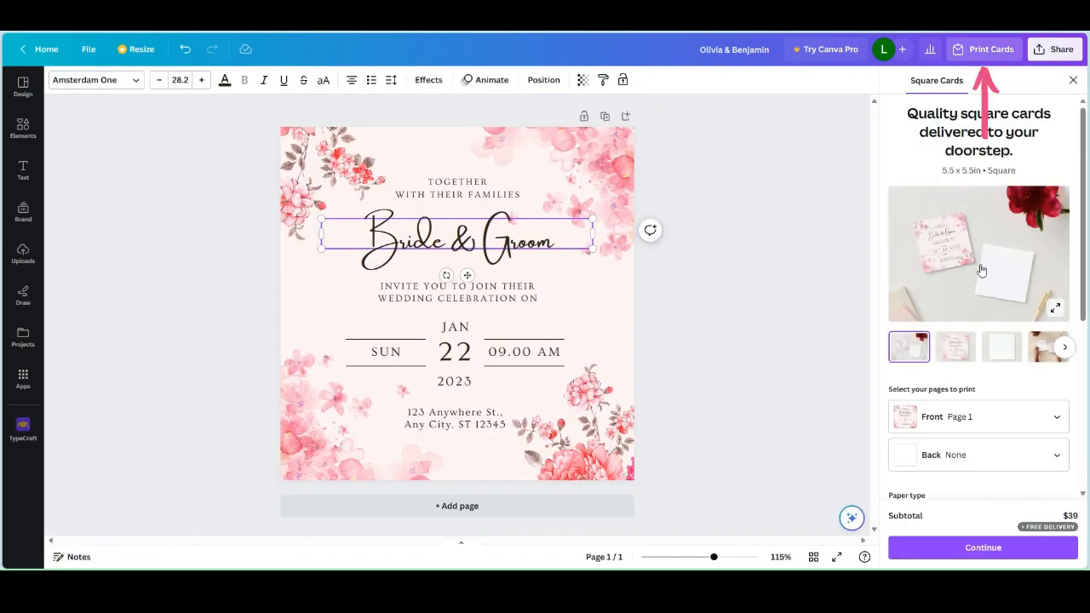
scroll(972, 260, down, 3)
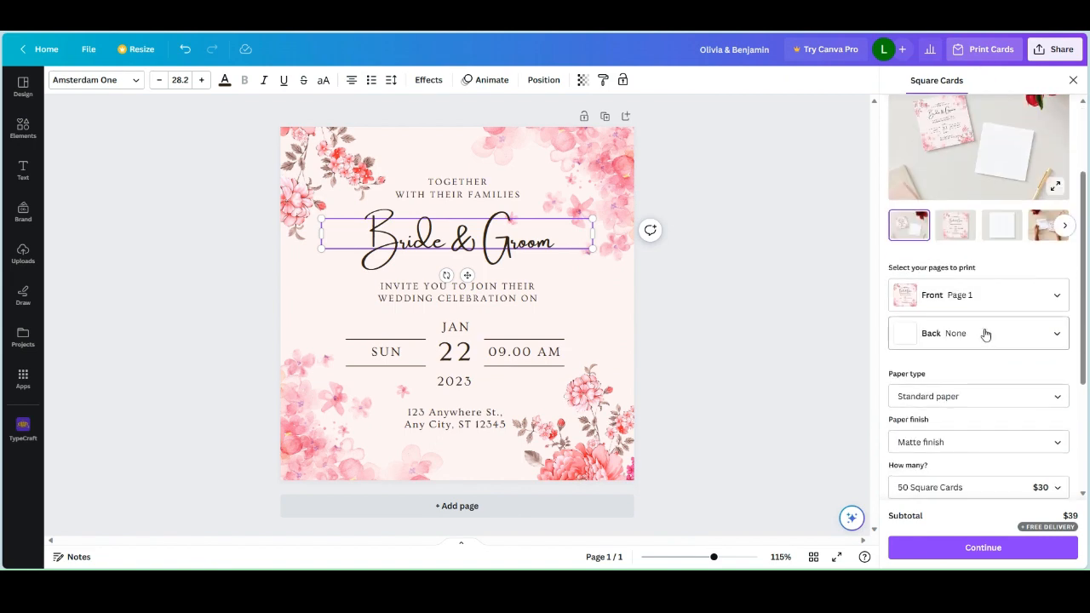
click(979, 487)
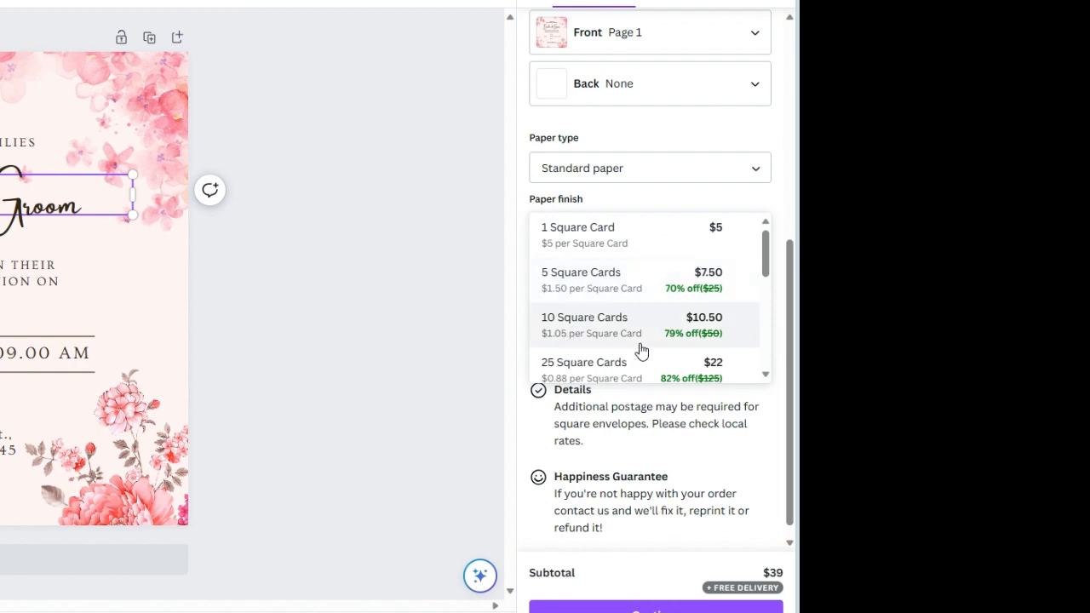
scroll(641, 350, down, 1)
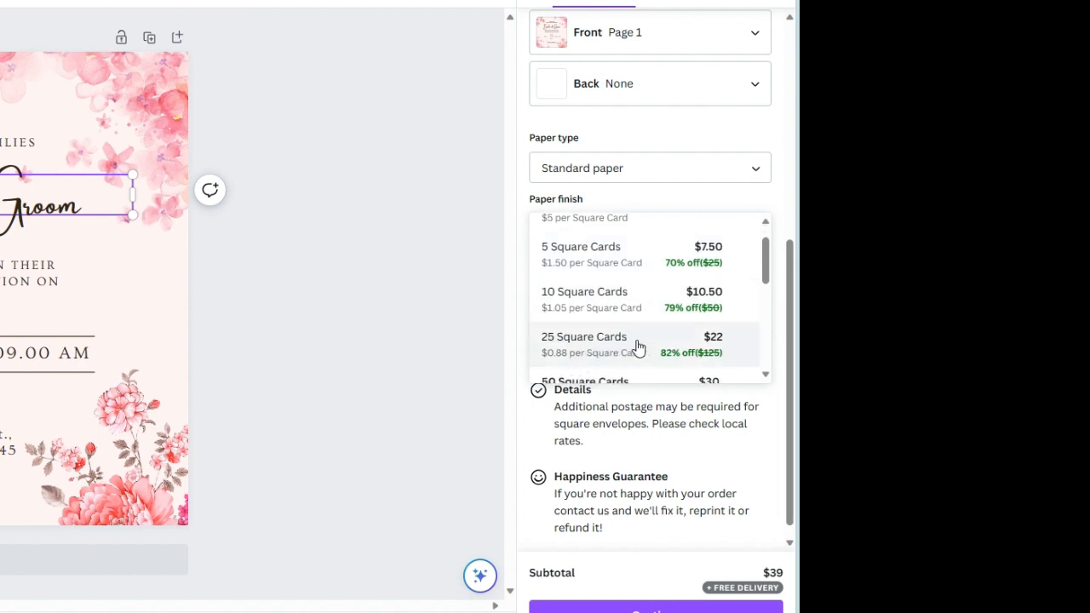
scroll(637, 345, down, 2)
scroll(631, 341, down, 2)
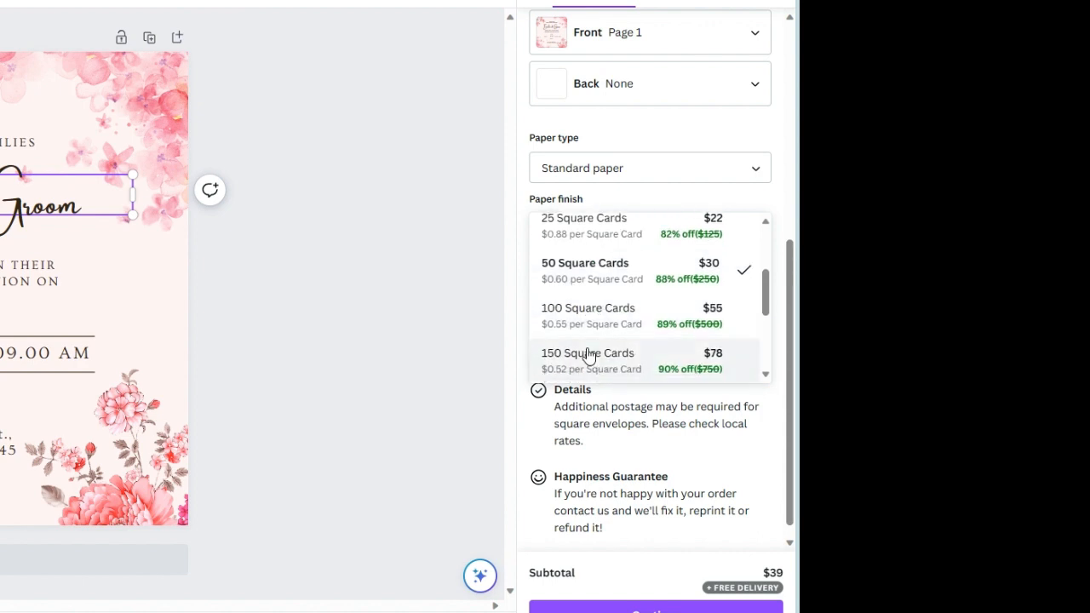
scroll(588, 357, down, 2)
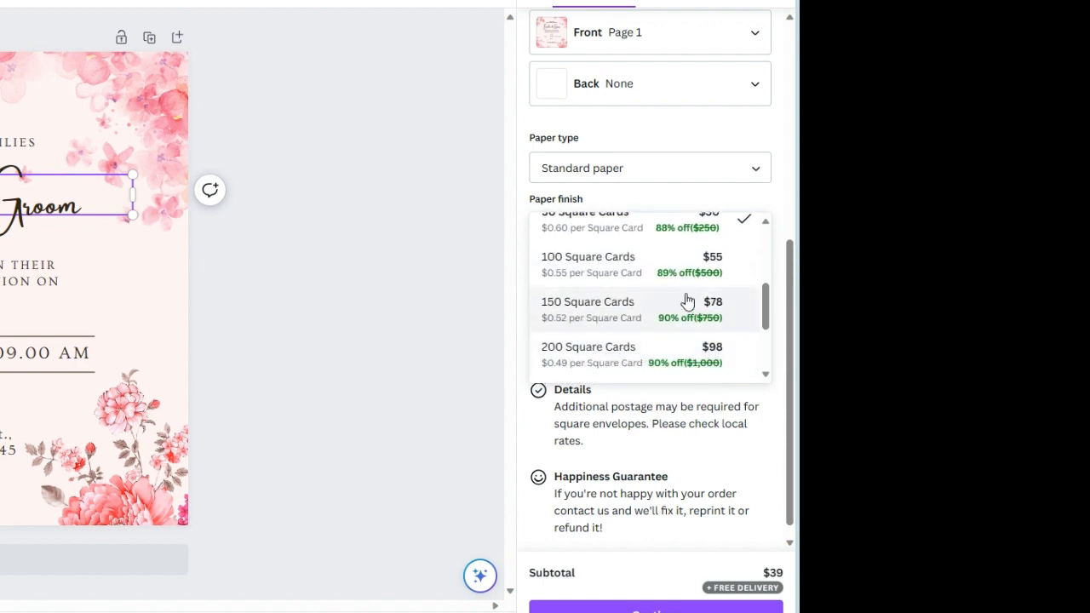
scroll(688, 311, up, 4)
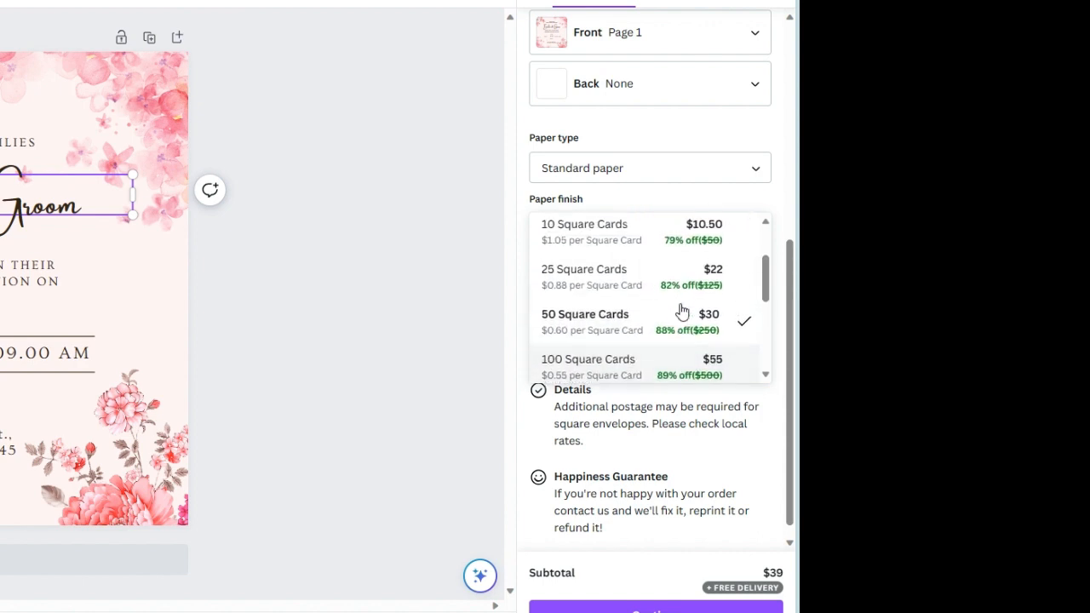
click(530, 192)
Set the square cards' paper finish to Gloss finish and compare the quantity prices up to 1,000 cards
click(684, 230)
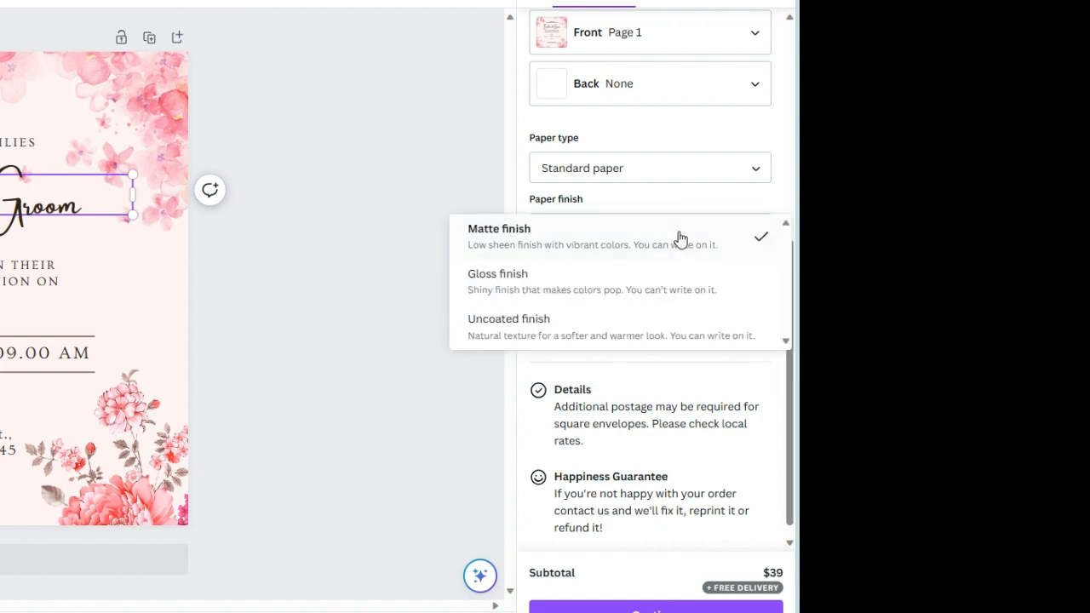
click(662, 292)
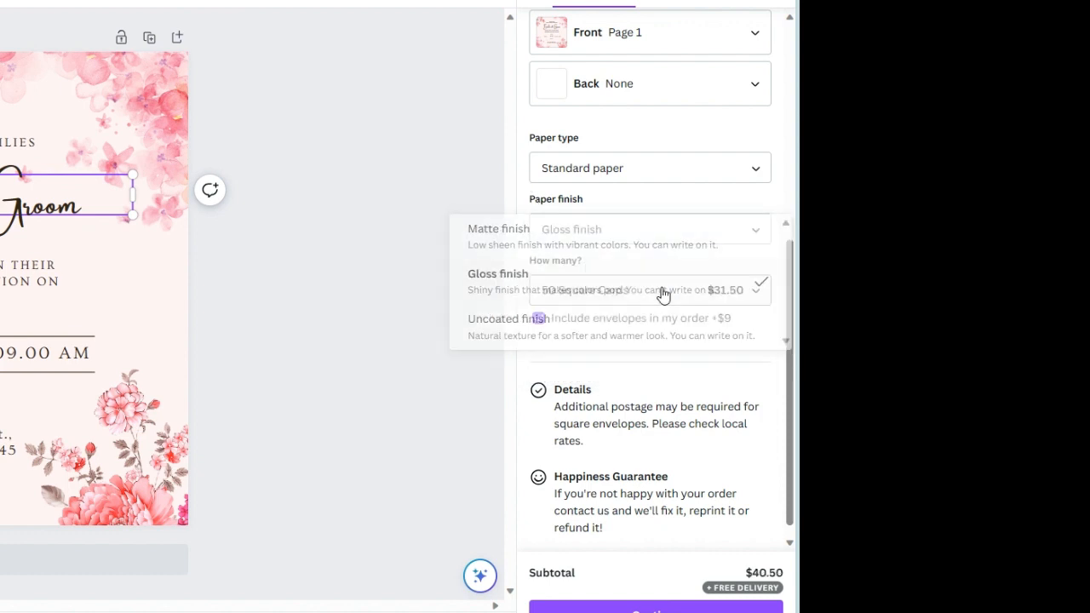
click(679, 294)
scroll(673, 320, up, 2)
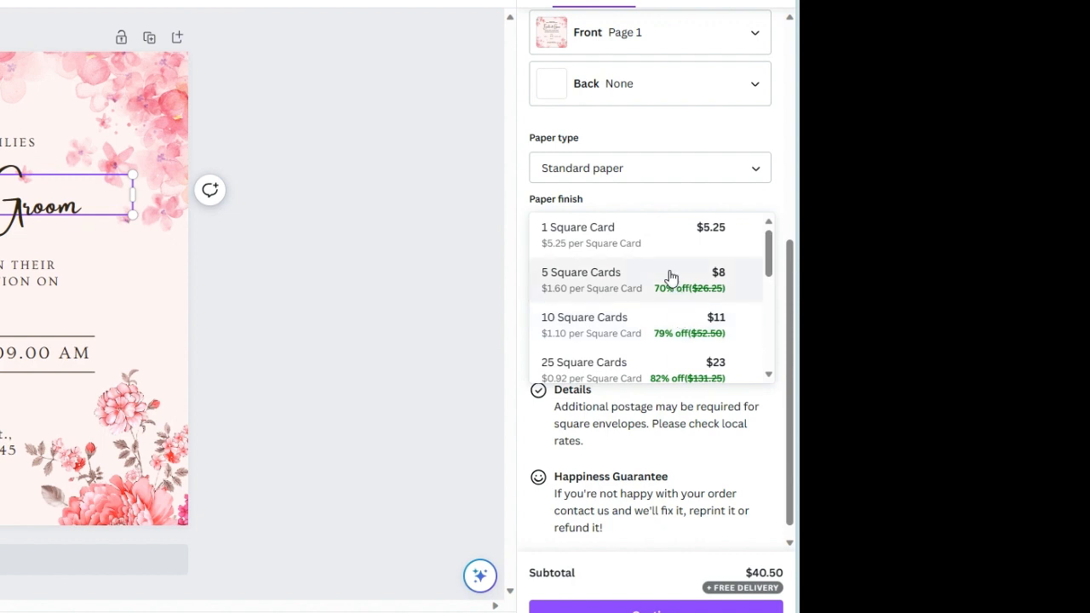
scroll(661, 324, down, 3)
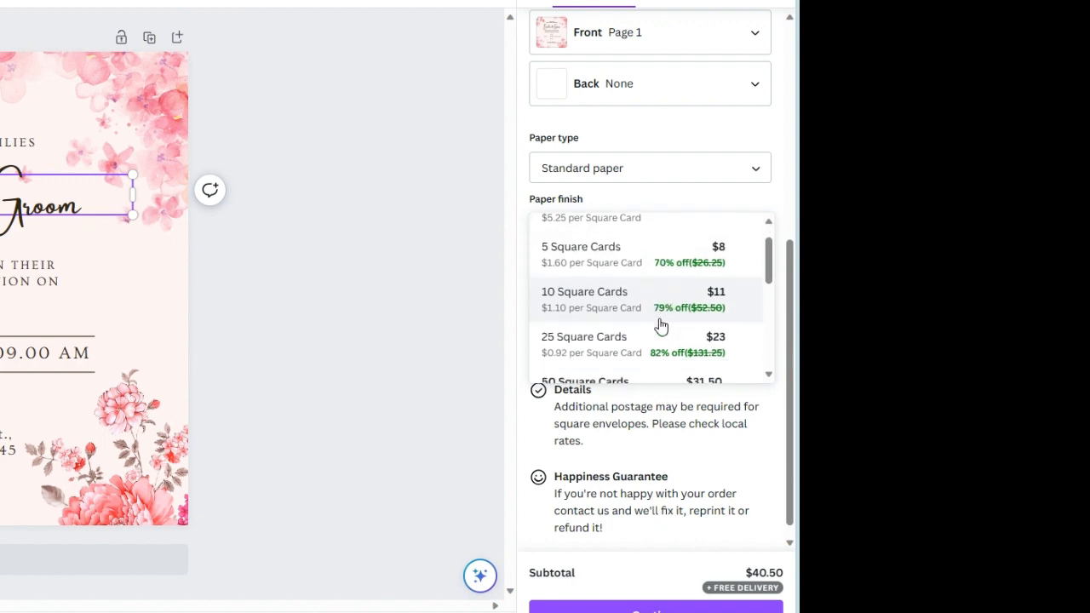
scroll(661, 325, down, 4)
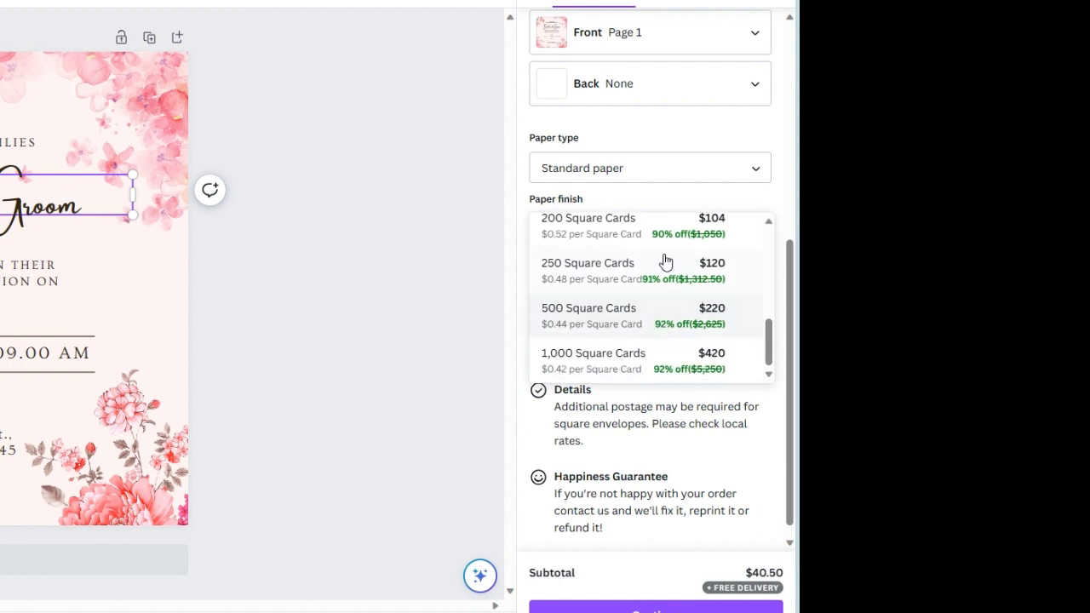
click(653, 170)
Set the square cards' paper type to Premium paper and check the quantity prices with Gloss finish
click(653, 168)
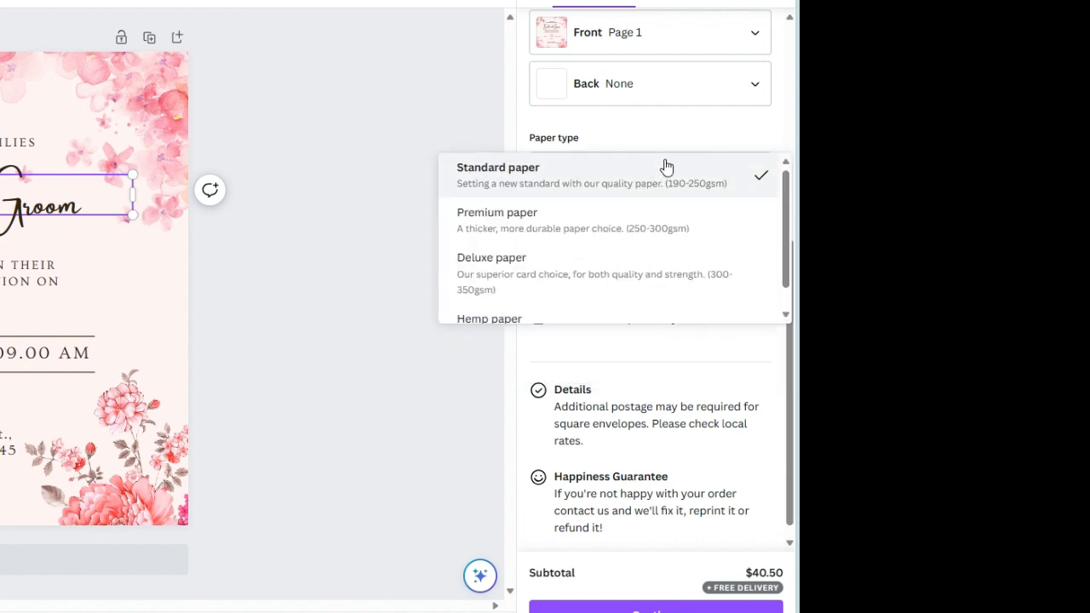
click(649, 236)
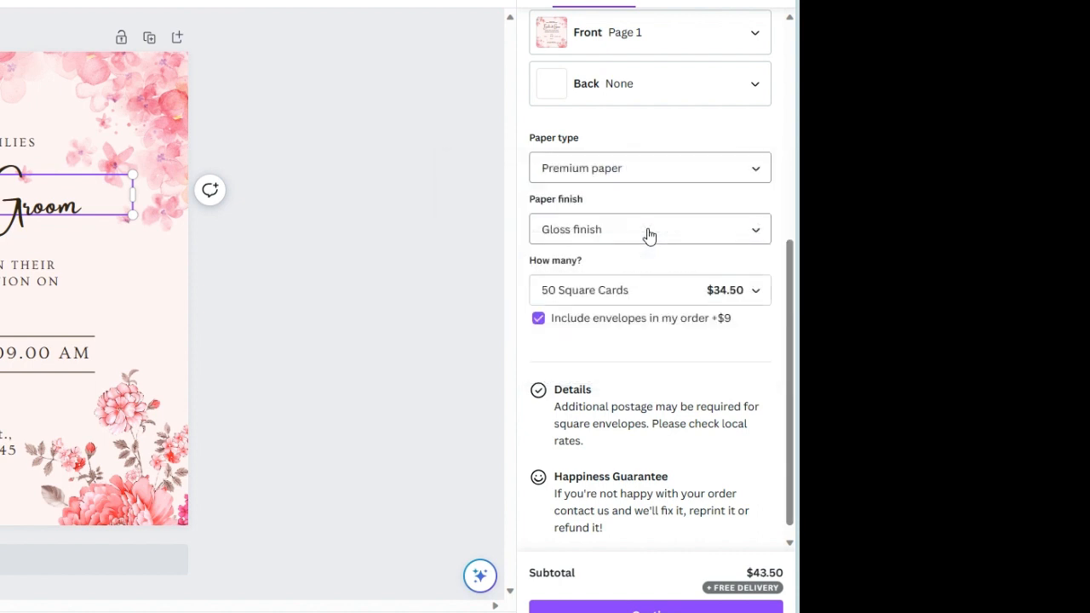
click(649, 232)
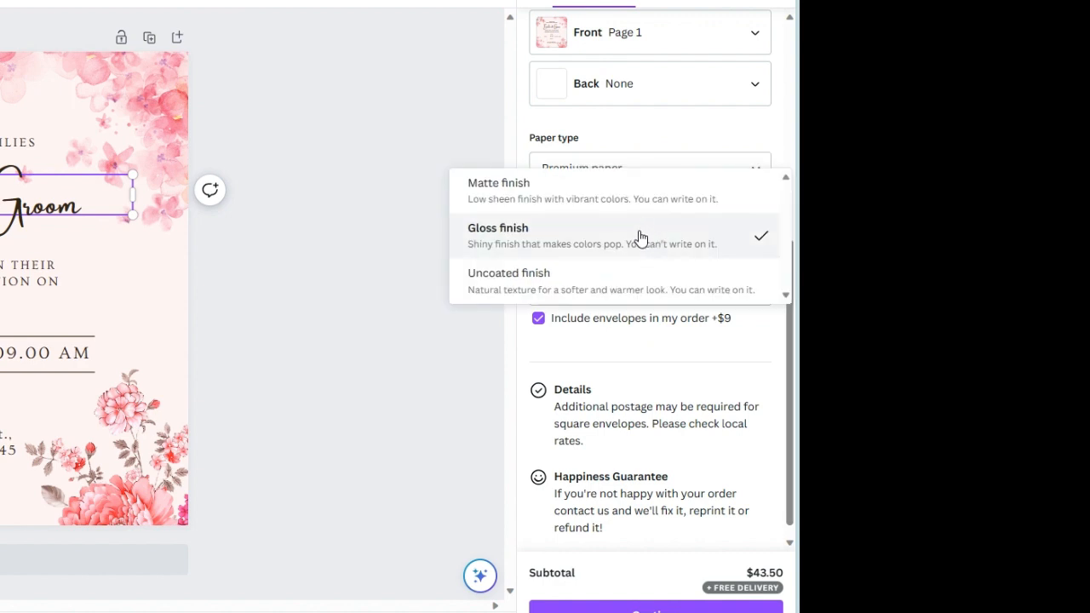
click(643, 237)
click(681, 298)
scroll(667, 317, up, 3)
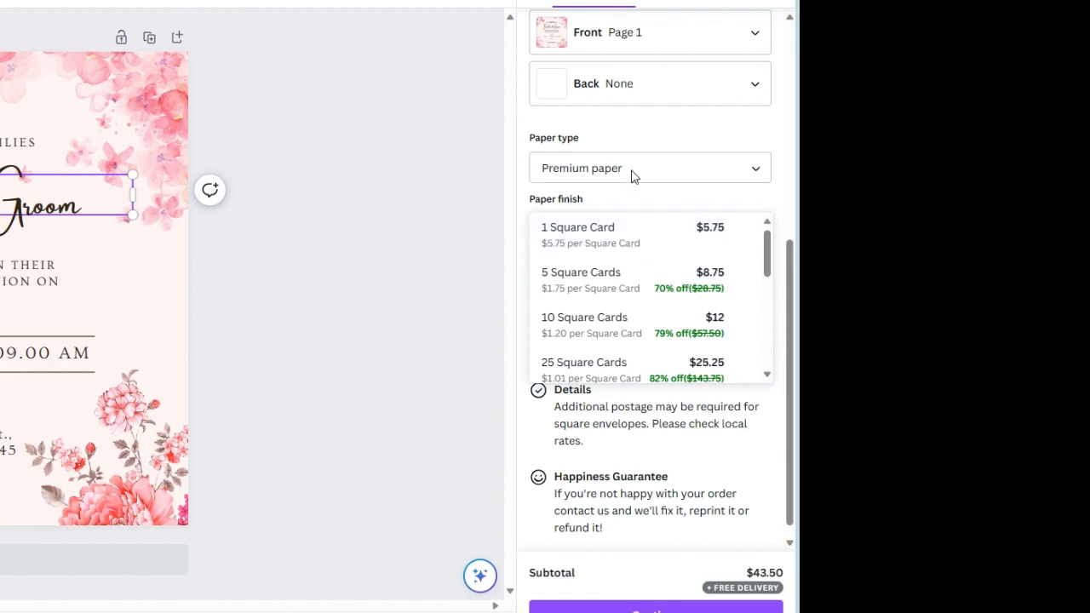
click(632, 197)
Browse the popular print products on the home page and create a blank Circle Sticker design
scroll(601, 370, down, 1)
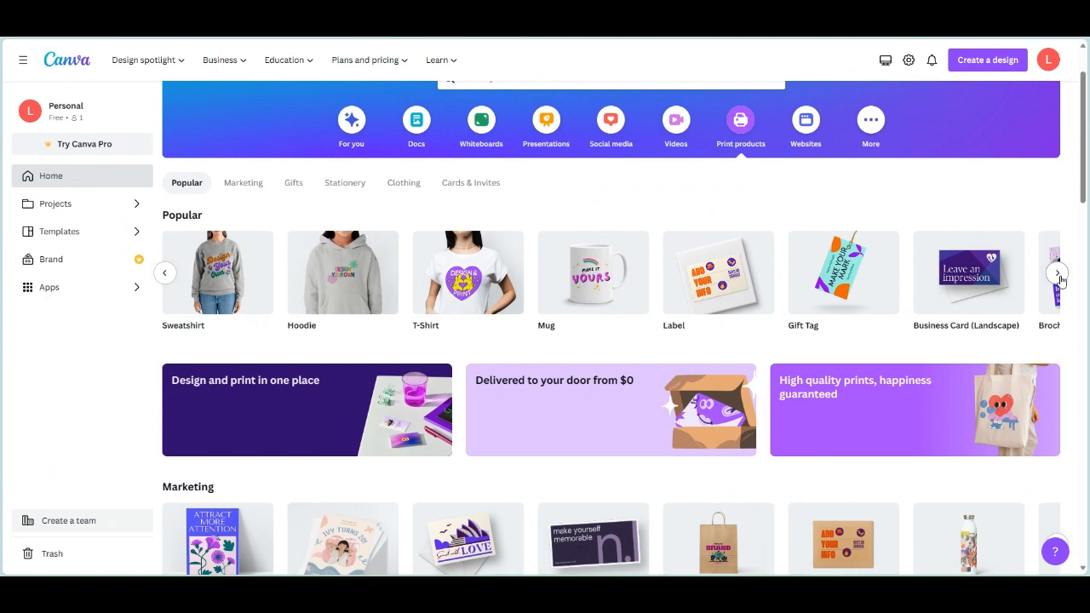
click(1058, 274)
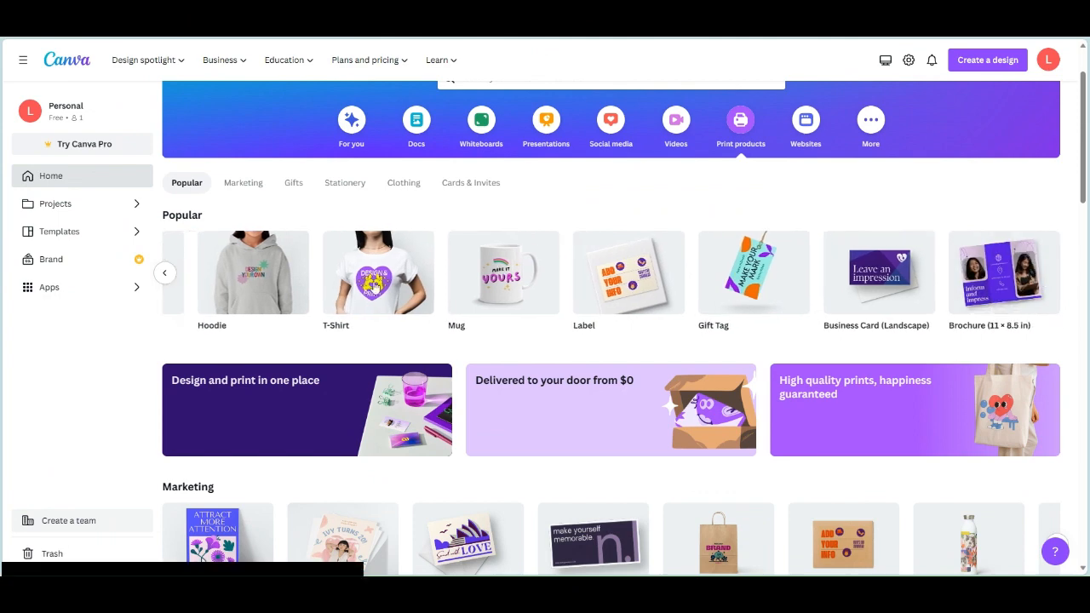
click(165, 273)
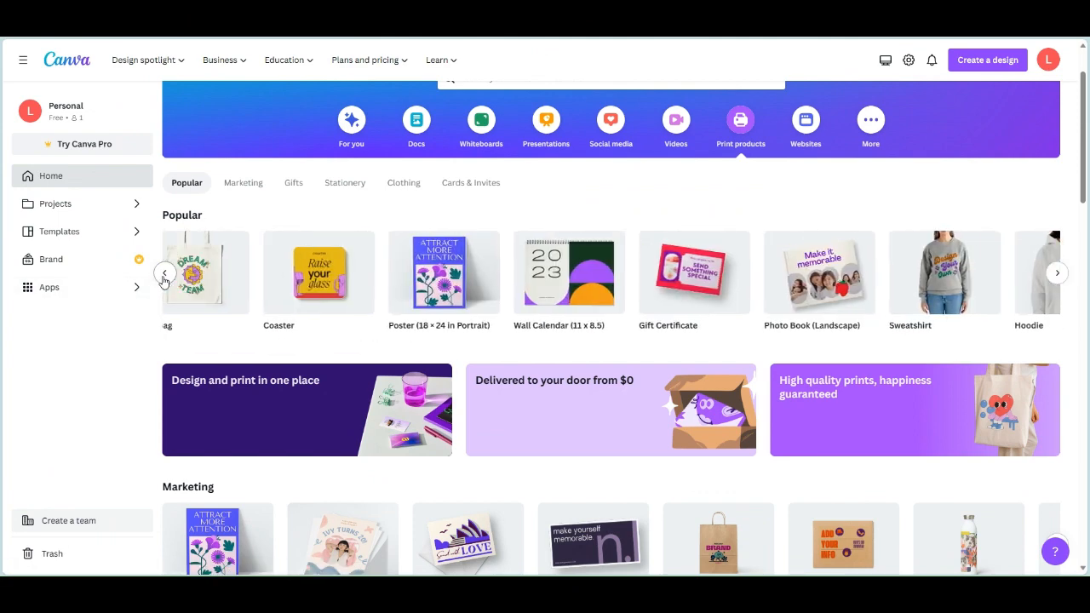
click(164, 274)
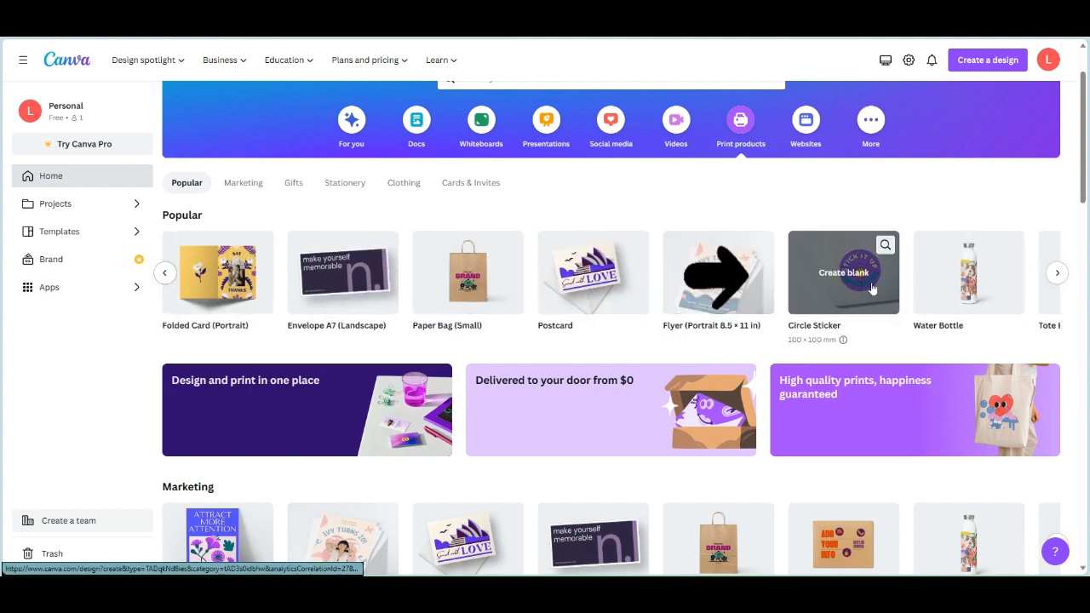
click(844, 273)
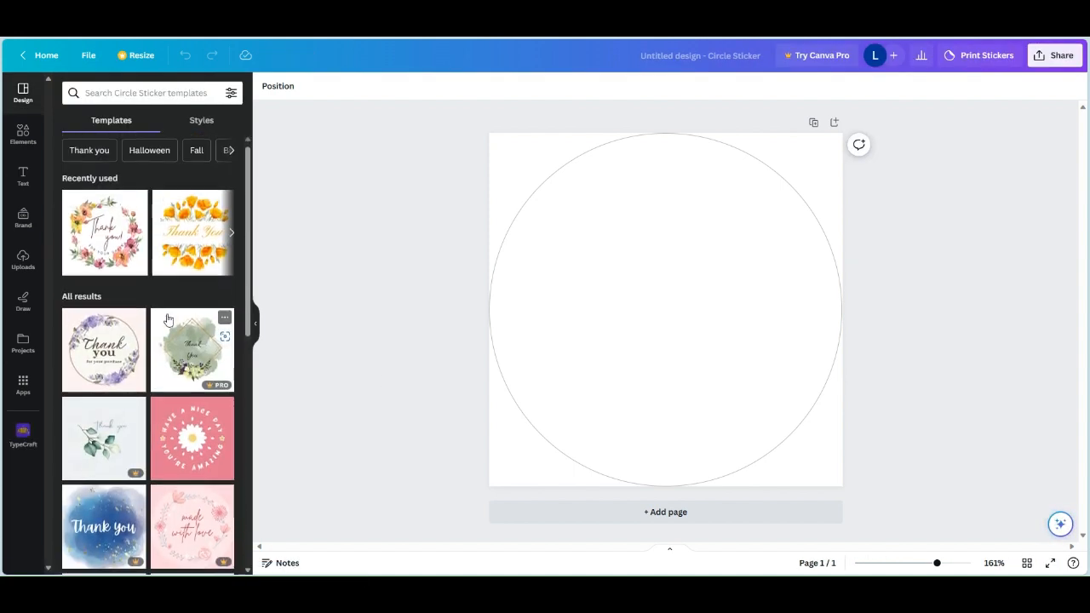
Apply the Purple Watercolor Floral Thank You Card template to the sticker and delete its floral wreath image
click(118, 249)
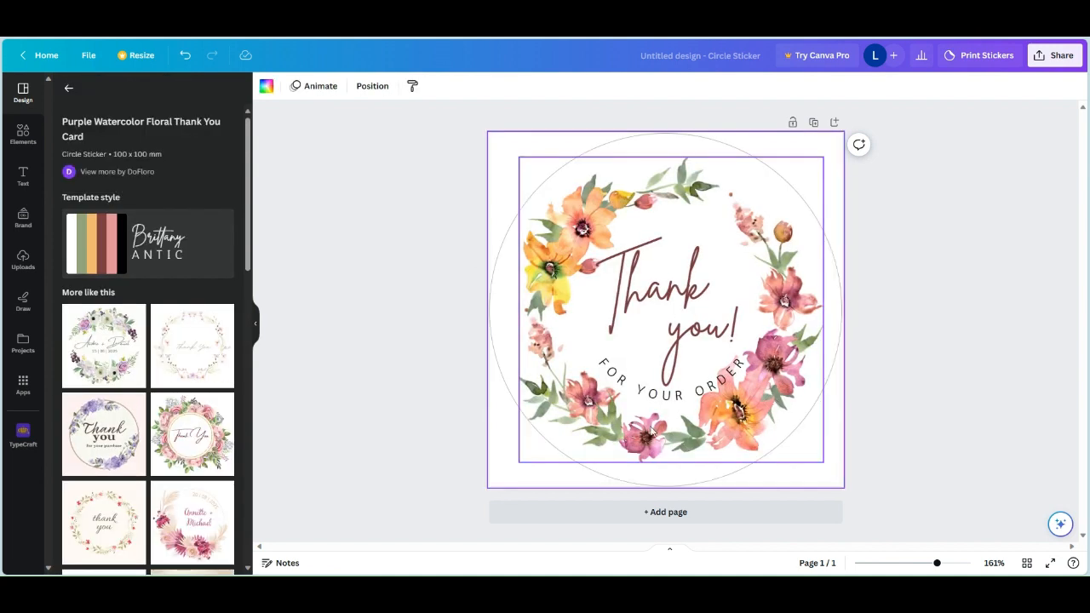
click(552, 280)
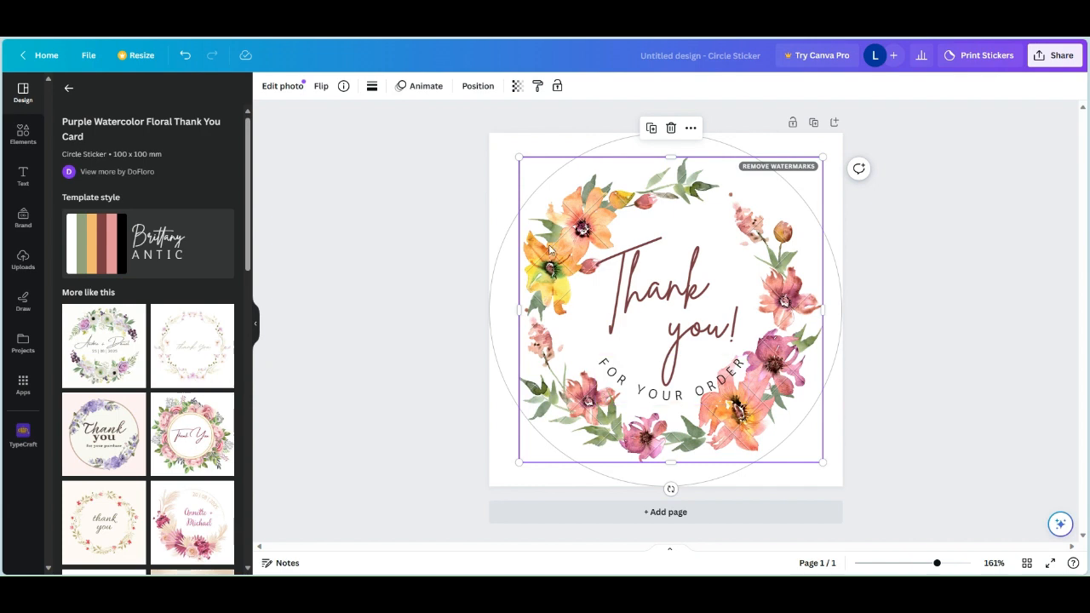
key(Delete)
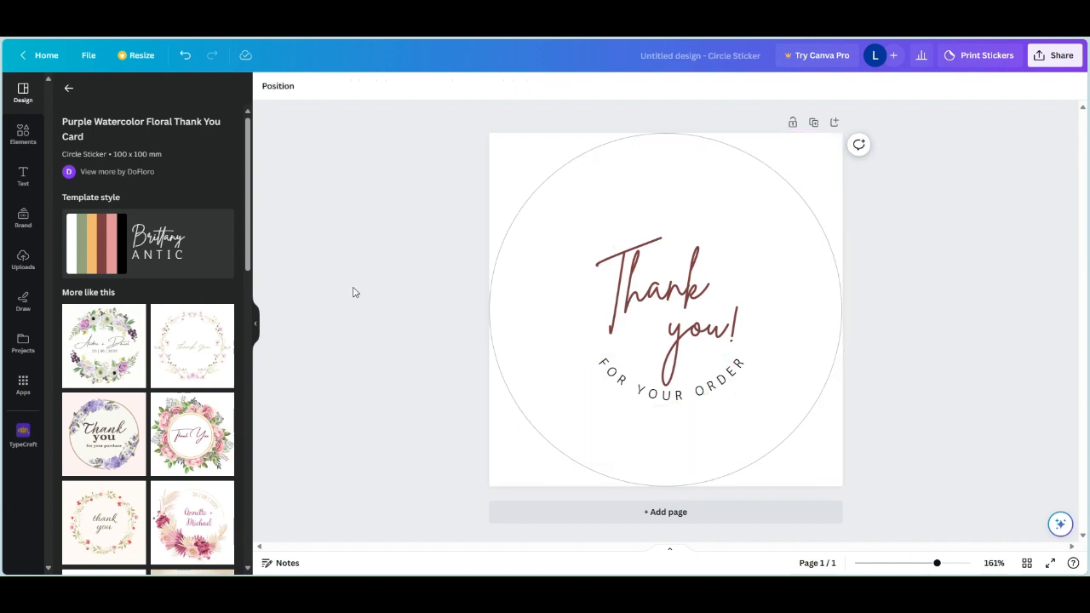
Apply the White Simple Delicate Floral Thank You Circle Sticker template and delete its floral wreath image
click(181, 362)
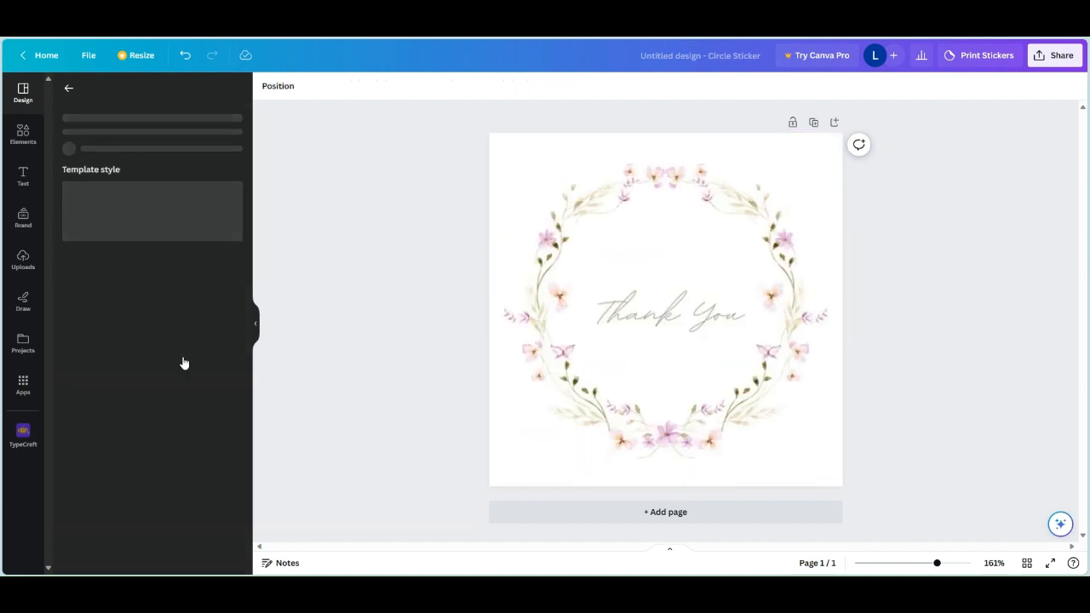
click(550, 378)
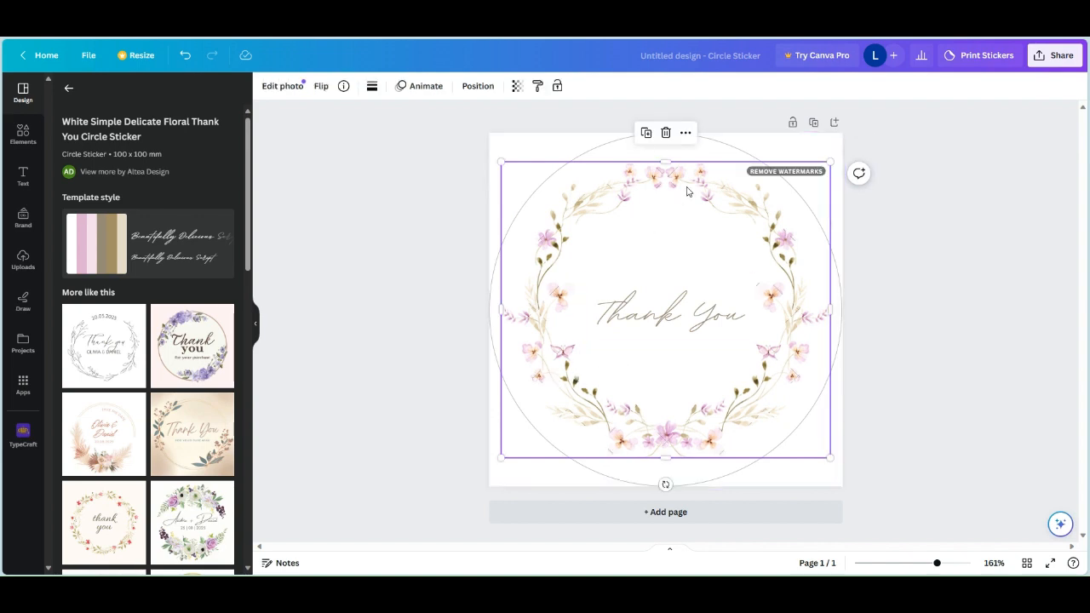
key(Delete)
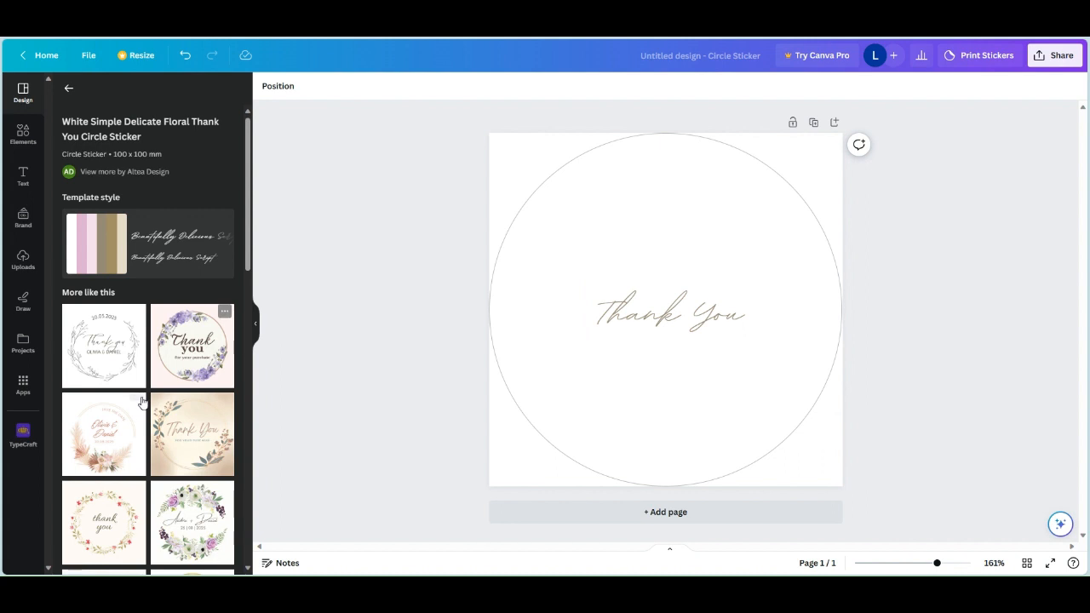
Search the elements for flowers, browse all the graphics and add the watercolor garland of pink roses and blue berries to the sticker
scroll(136, 400, down, 3)
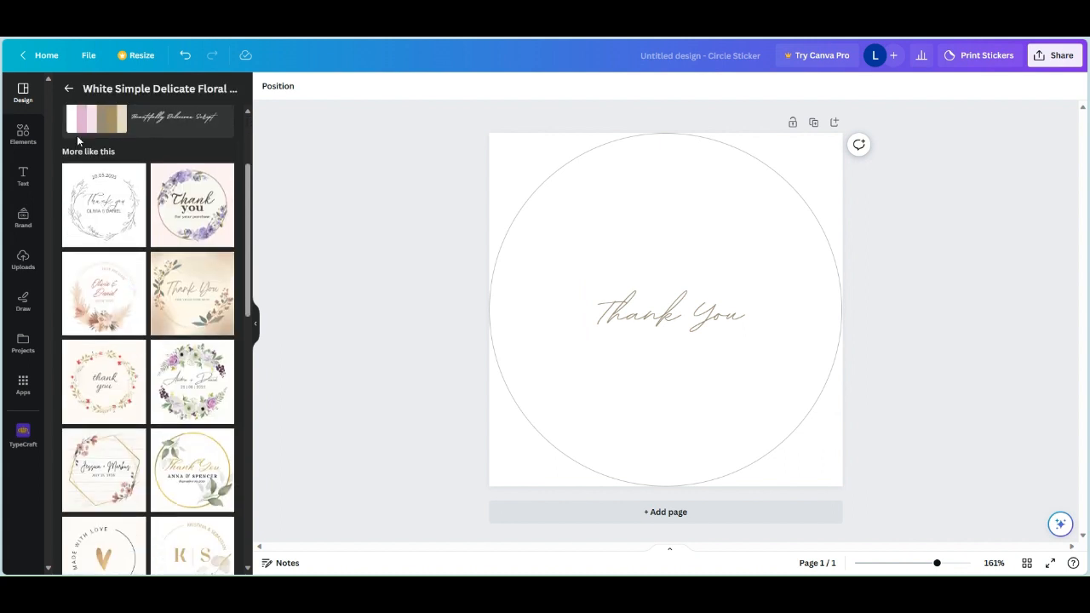
click(68, 88)
click(23, 137)
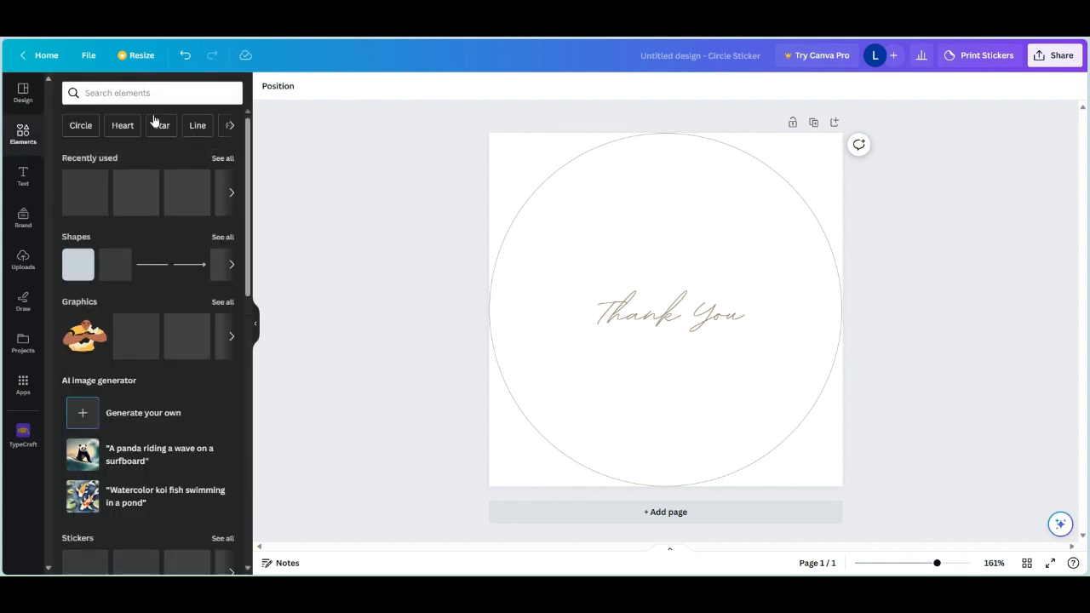
click(120, 91)
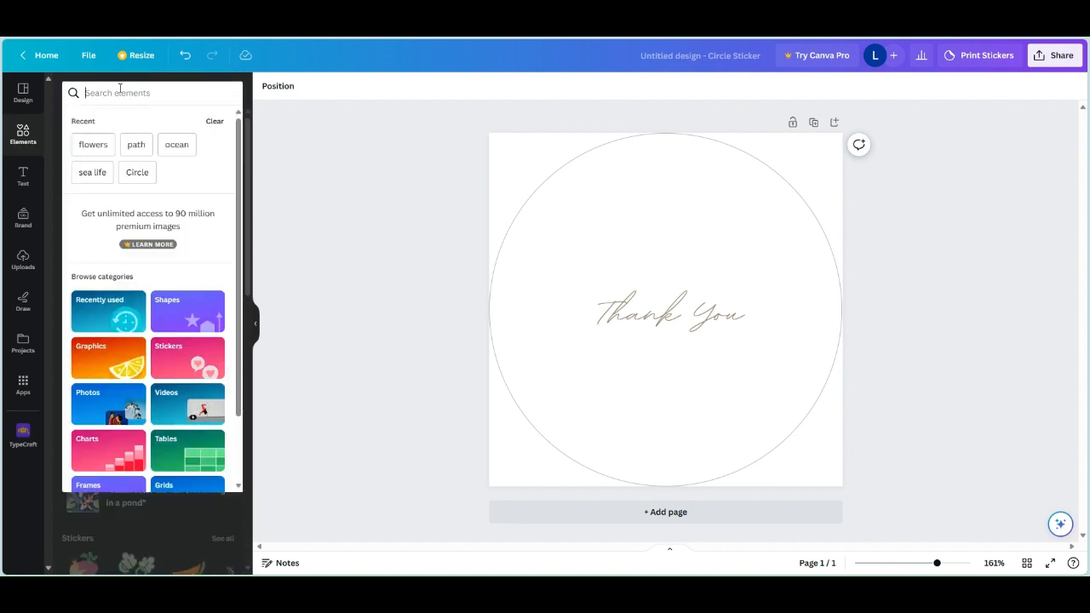
click(86, 148)
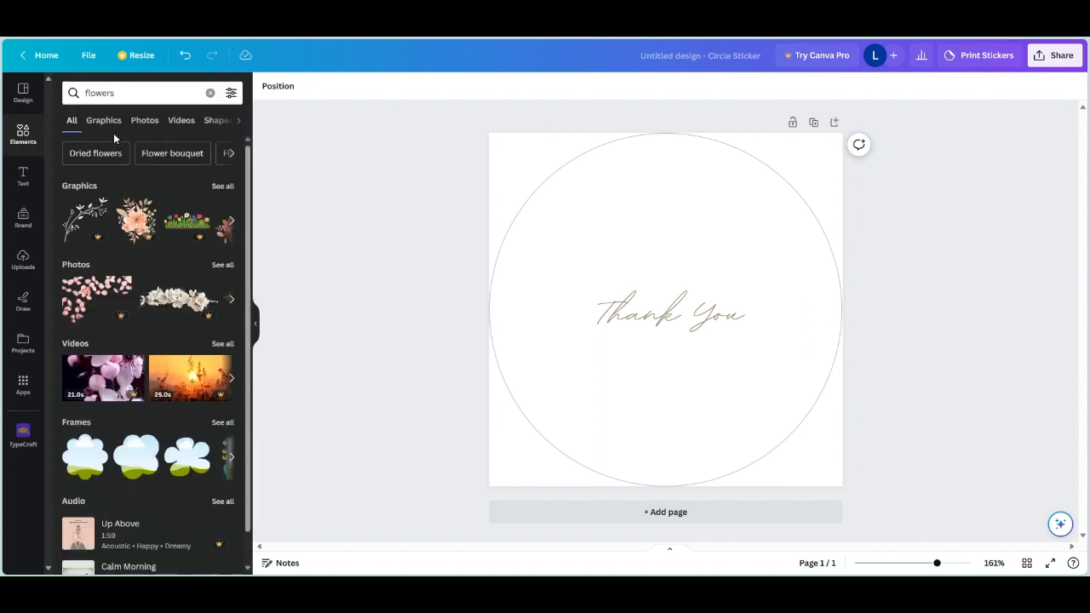
click(223, 187)
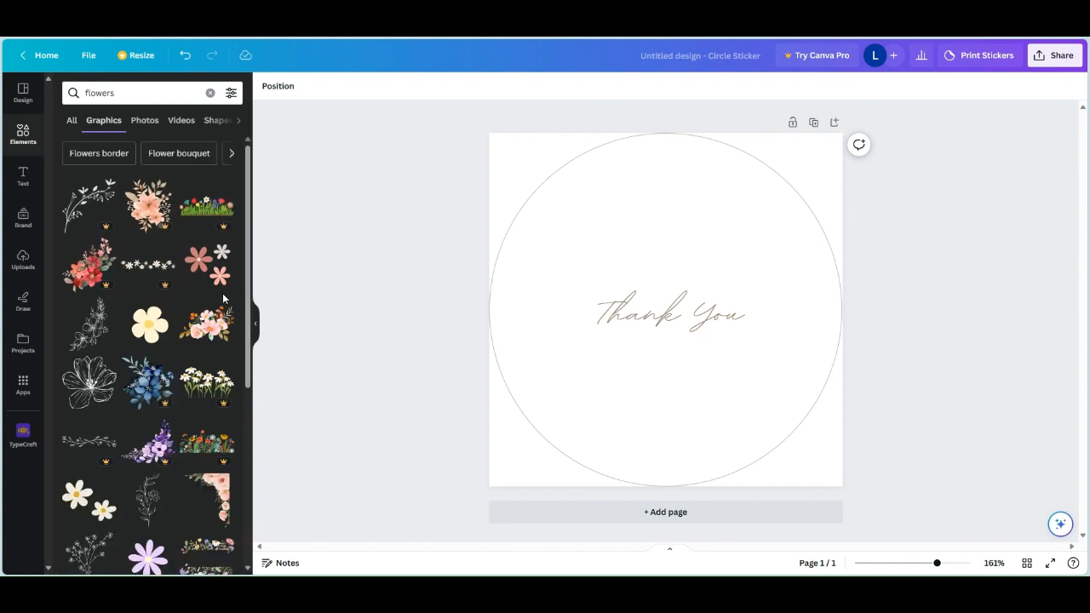
scroll(223, 298, down, 2)
scroll(223, 298, down, 2)
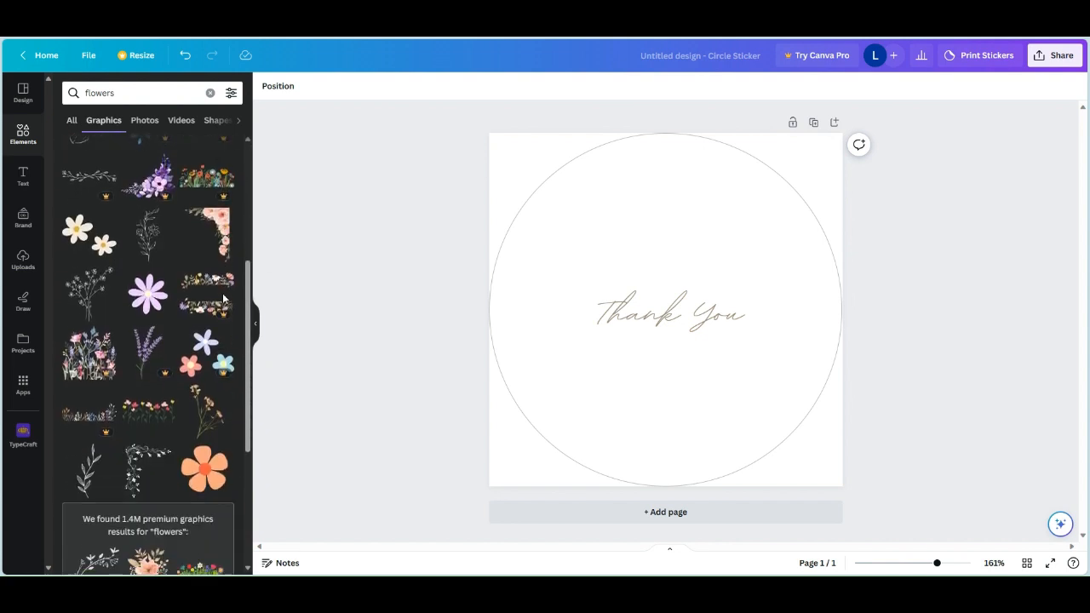
scroll(223, 298, down, 2)
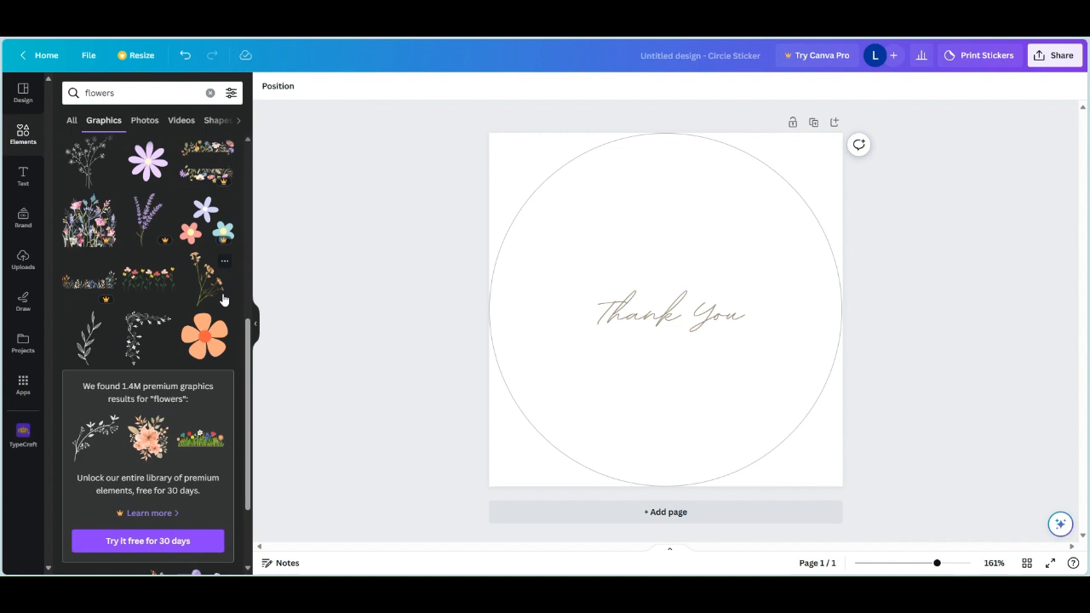
scroll(224, 298, down, 5)
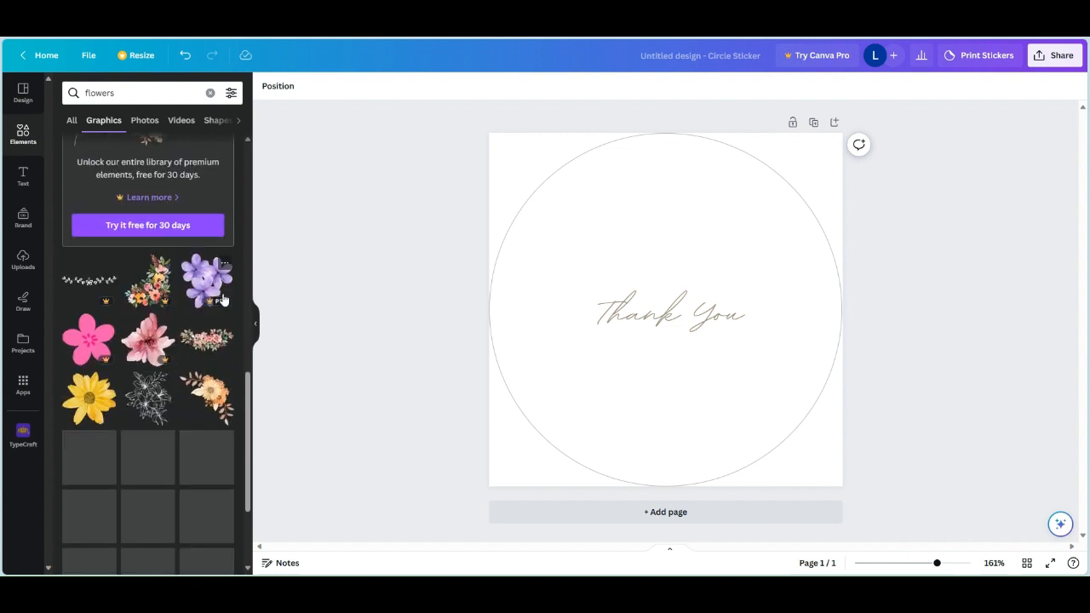
scroll(223, 298, down, 1)
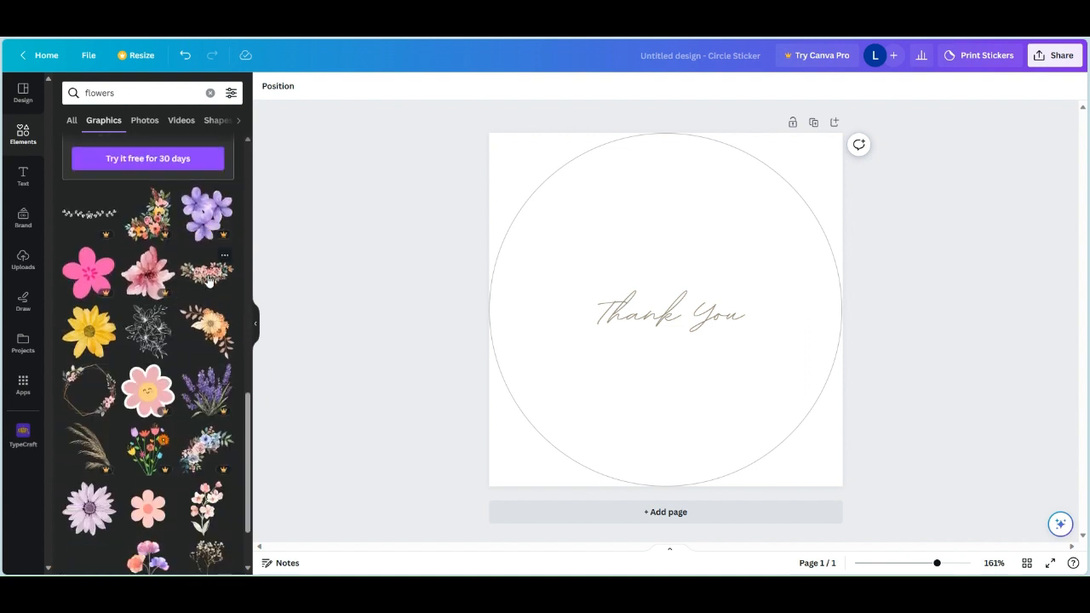
click(209, 279)
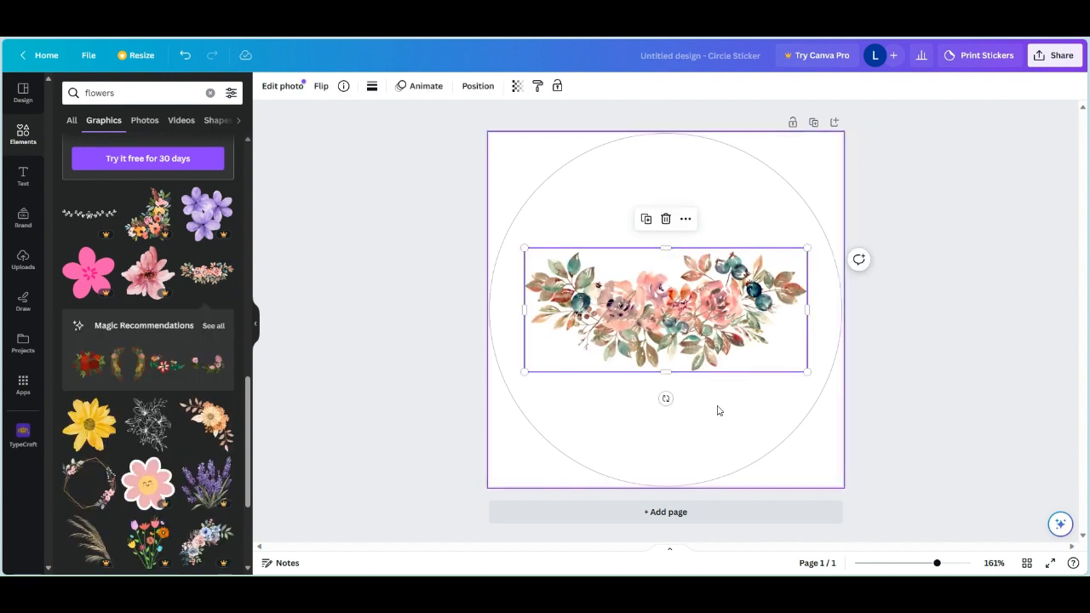
Move the rose garland to the sticker's lower edge, clear of the Thank You text
drag(678, 338, 673, 307)
click(669, 347)
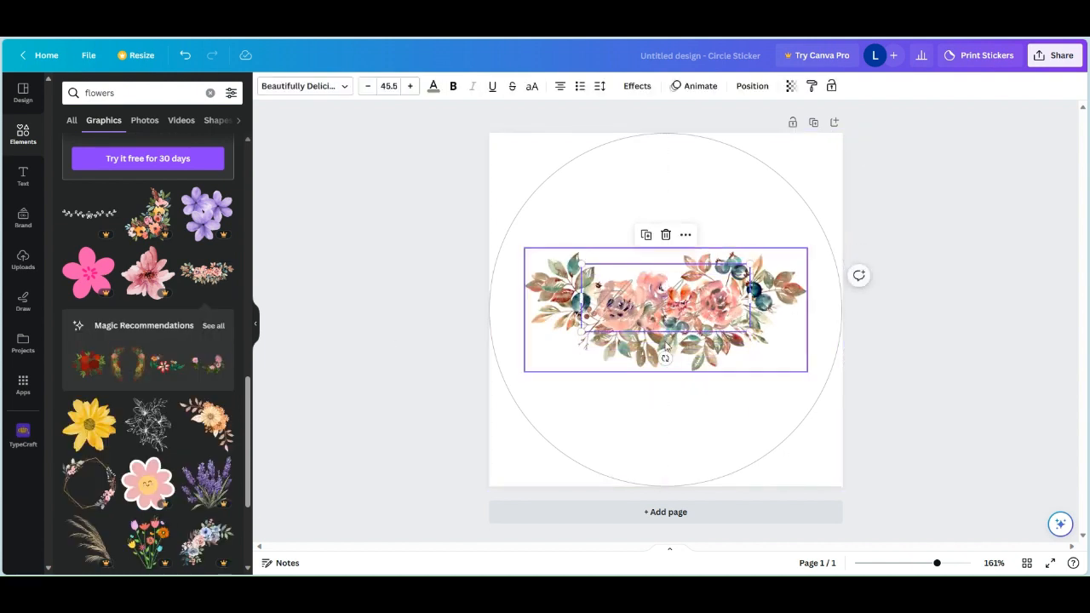
drag(670, 348, 668, 481)
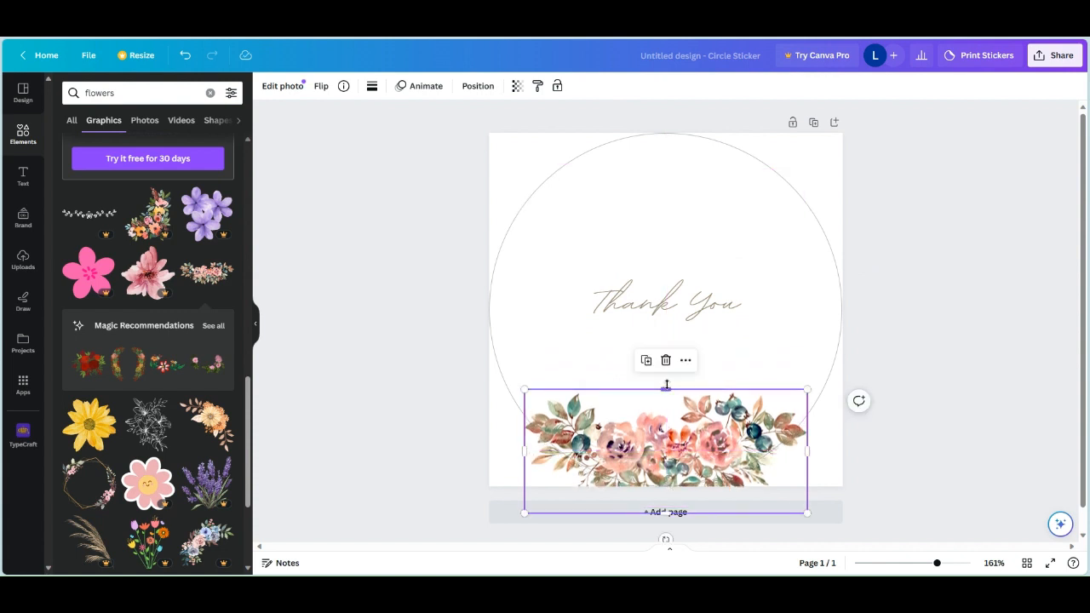
Duplicate the rose garland, rotate the copy 180 degrees and place it along the sticker's upper edge
click(645, 359)
drag(660, 426, 651, 167)
mouse_move(840, 210)
mouse_down()
mouse_move(574, 108)
mouse_move(494, 170)
mouse_move(501, 206)
mouse_up()
drag(637, 225, 635, 179)
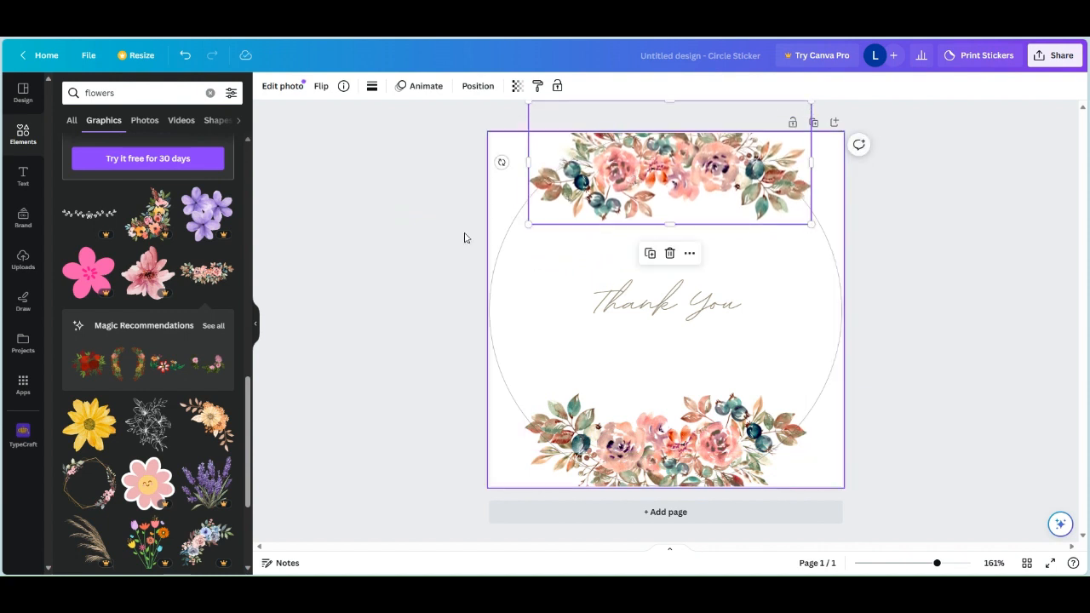
click(436, 231)
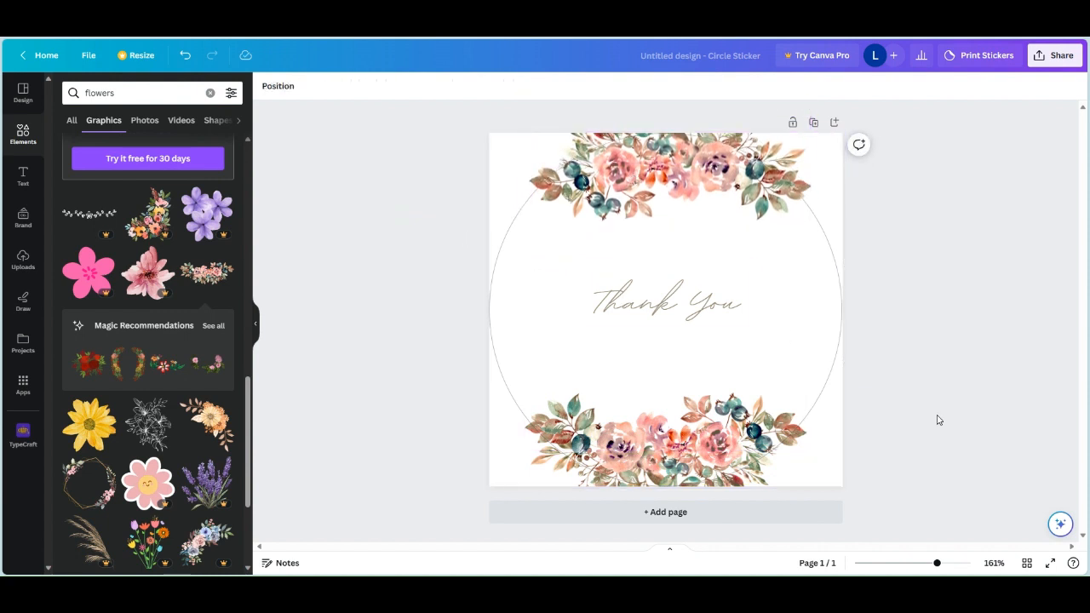
Browse the remaining flower graphics, replace the element search with "boarders" and show all matching graphics
scroll(235, 389, down, 3)
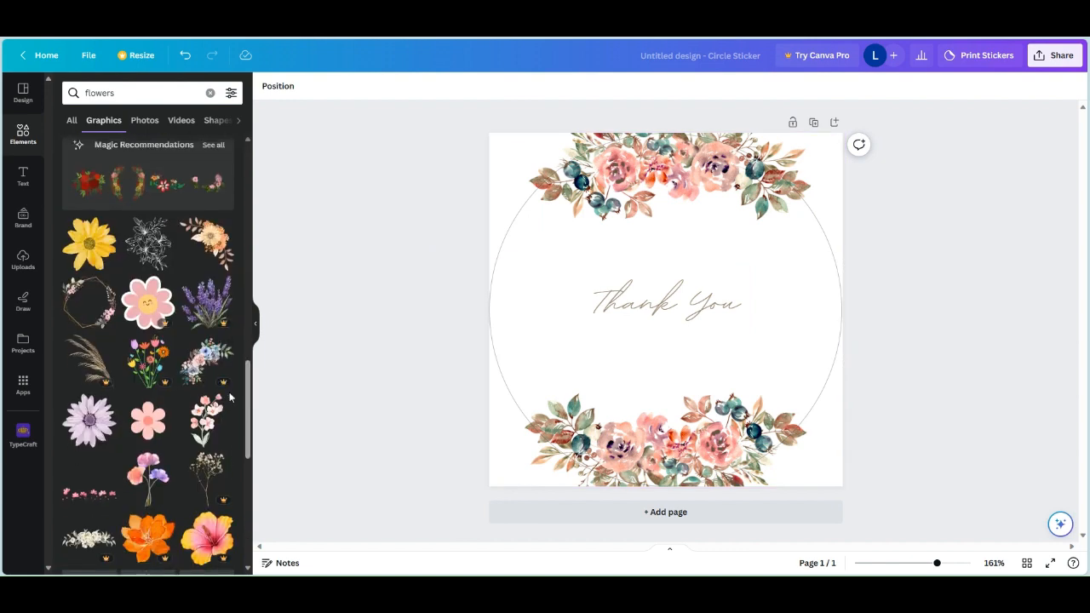
scroll(229, 397, down, 5)
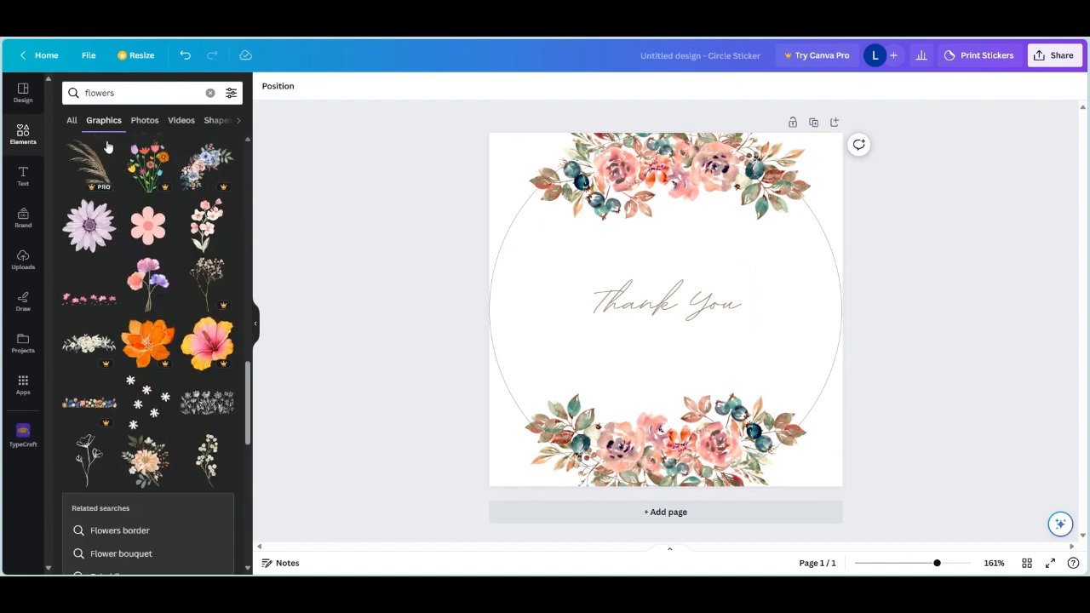
click(211, 93)
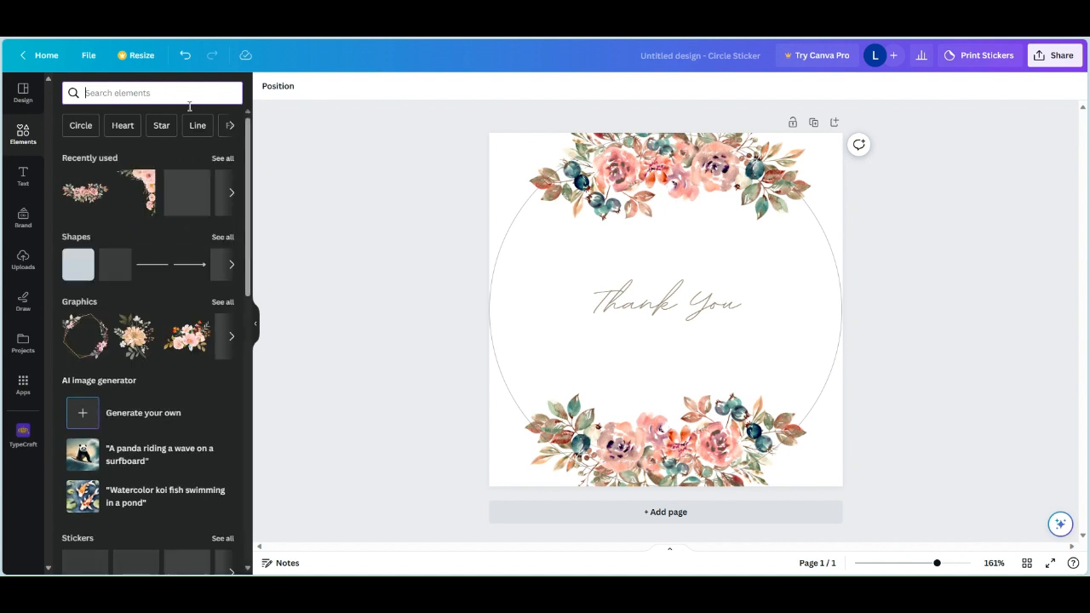
text(boarder)
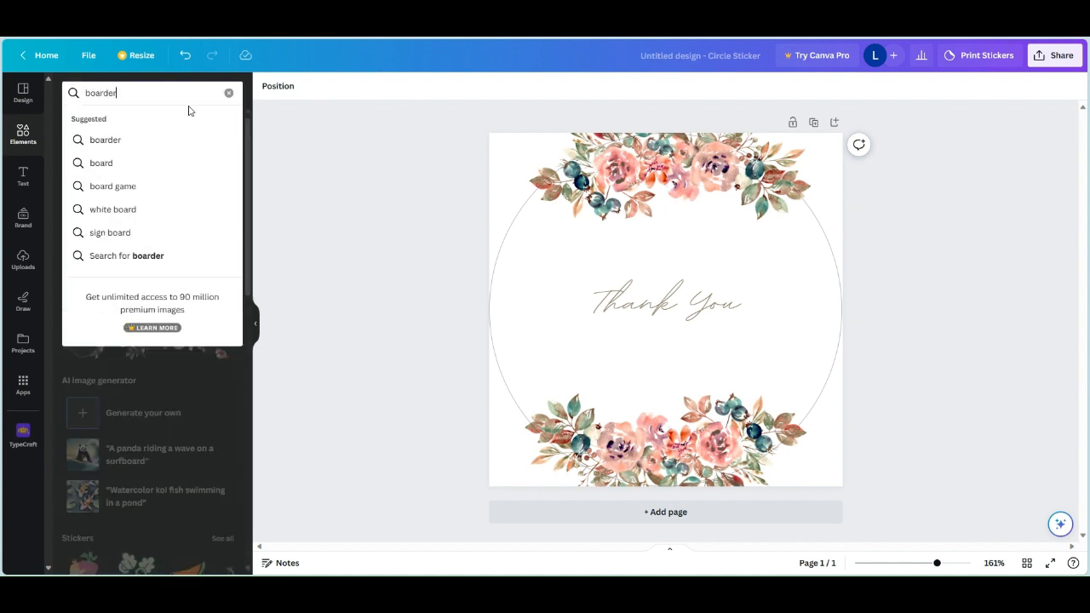
text(s)
key(Return)
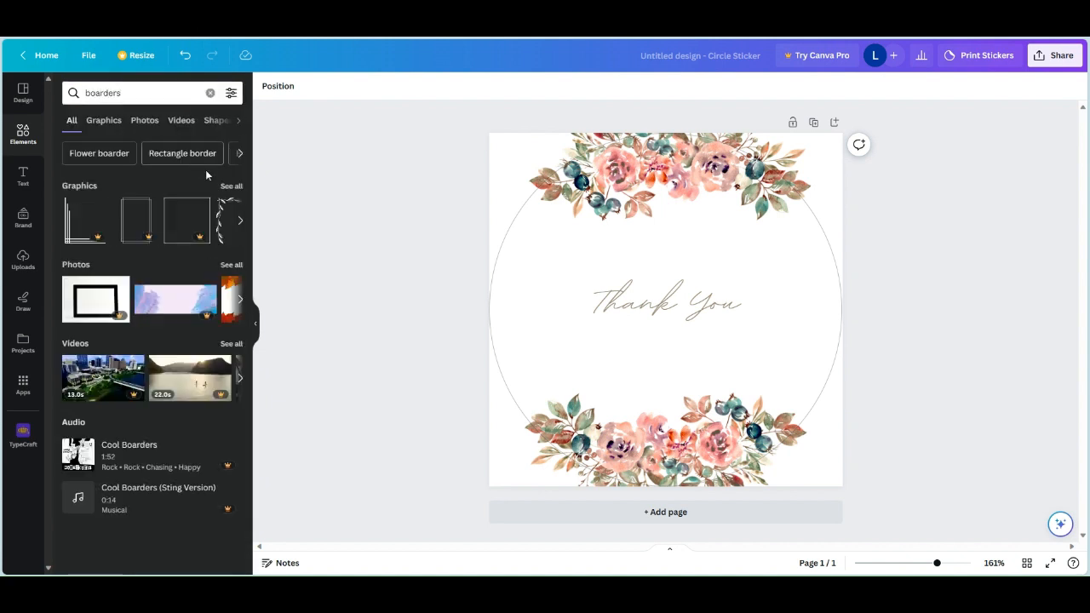
click(233, 186)
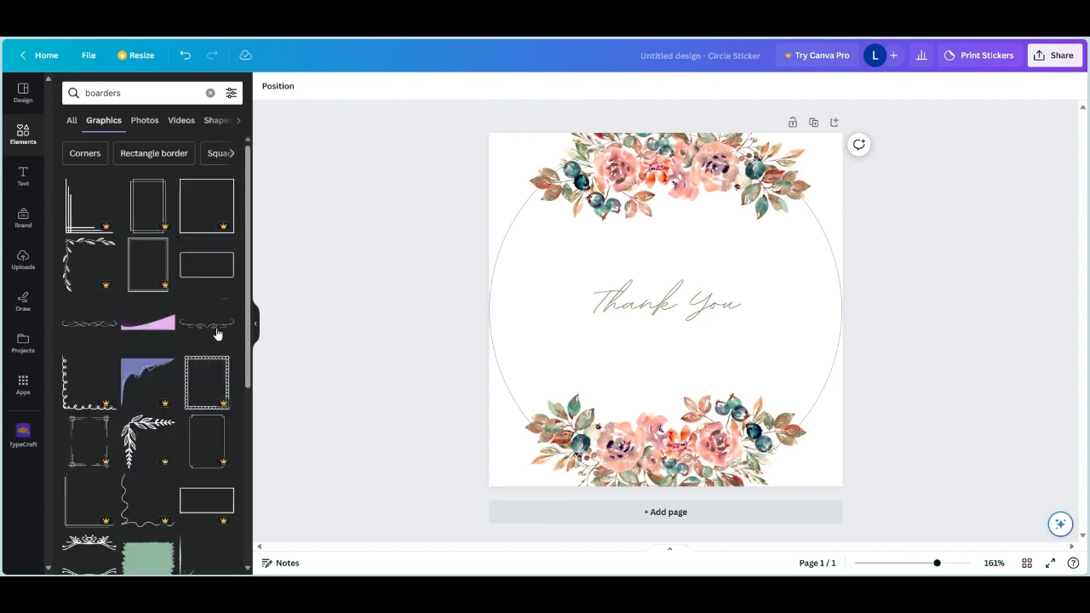
Add a free scrollwork divider graphic and fit it directly beneath the Thank You text at about the same width
scroll(217, 335, down, 3)
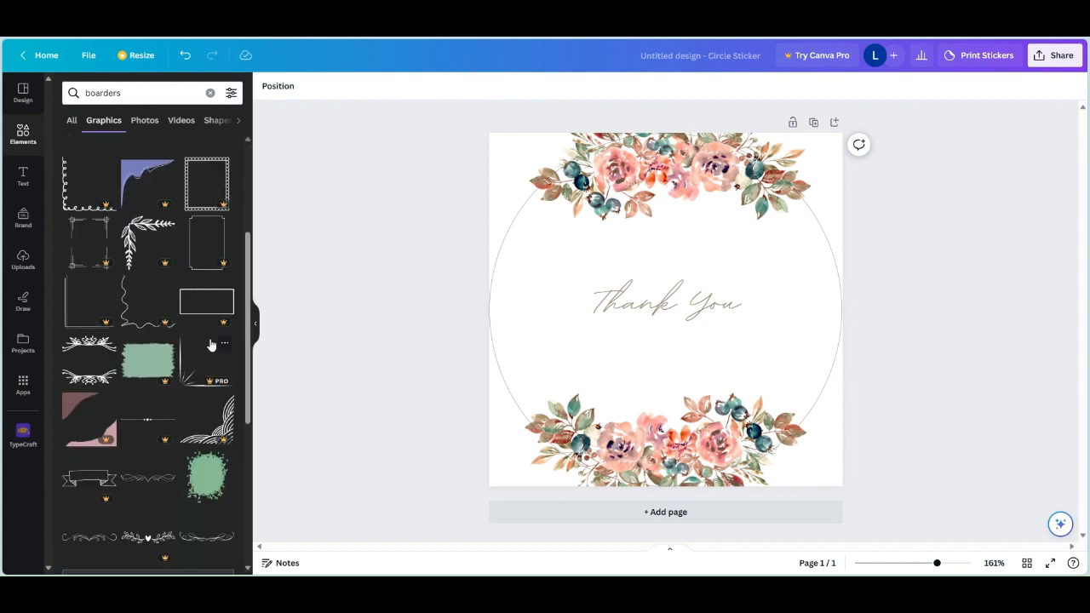
scroll(211, 344, up, 1)
scroll(209, 345, down, 3)
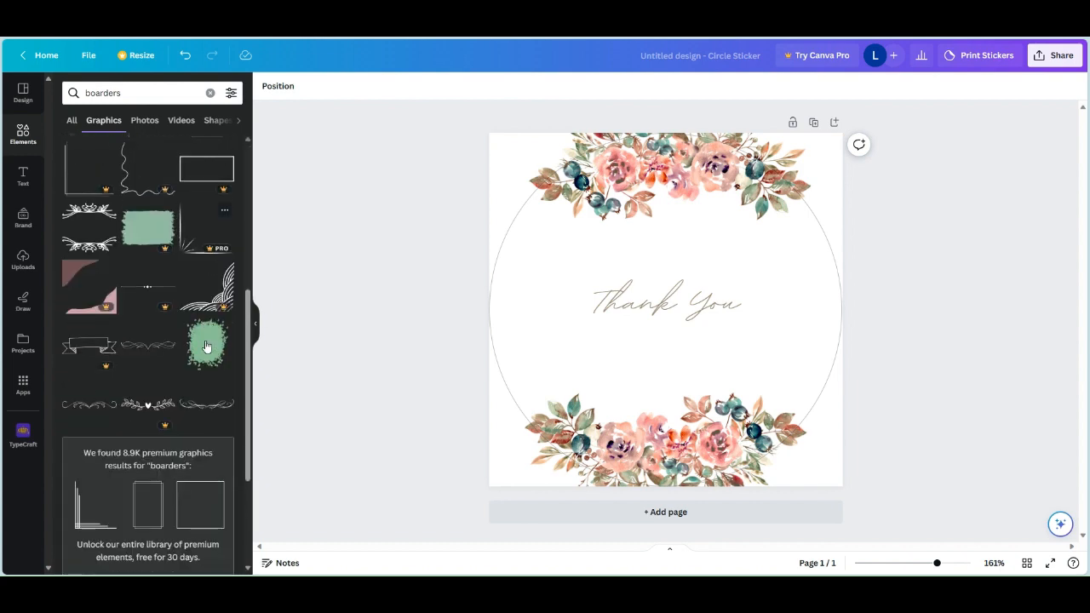
click(203, 407)
mouse_move(669, 317)
mouse_down()
mouse_move(663, 364)
mouse_move(690, 334)
mouse_up()
click(766, 366)
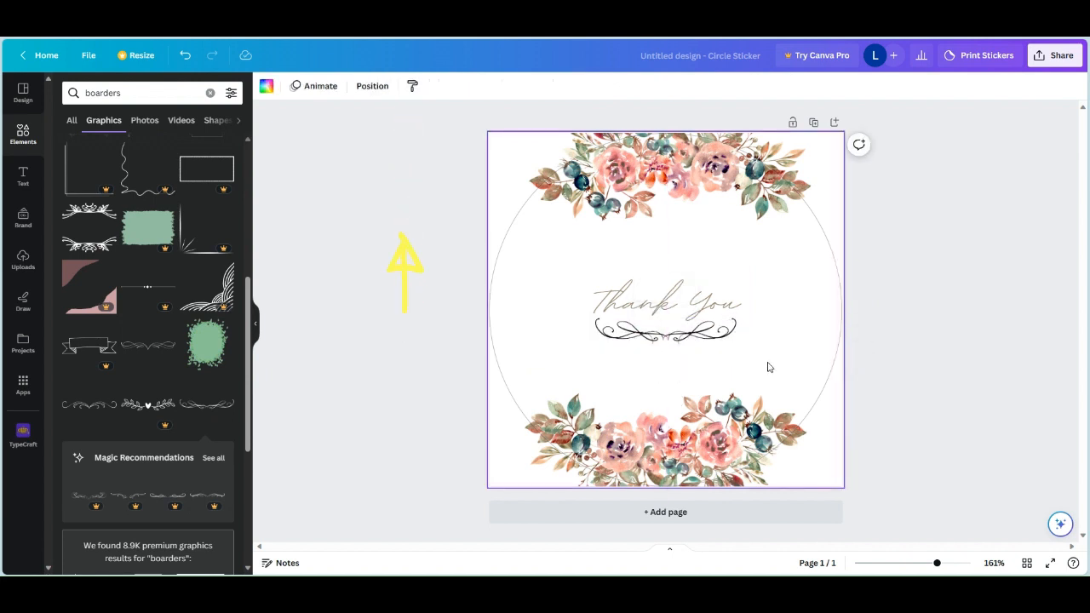
Recolor the scrollwork divider with the document's taupe color #968b76 to match the Thank You text
click(673, 341)
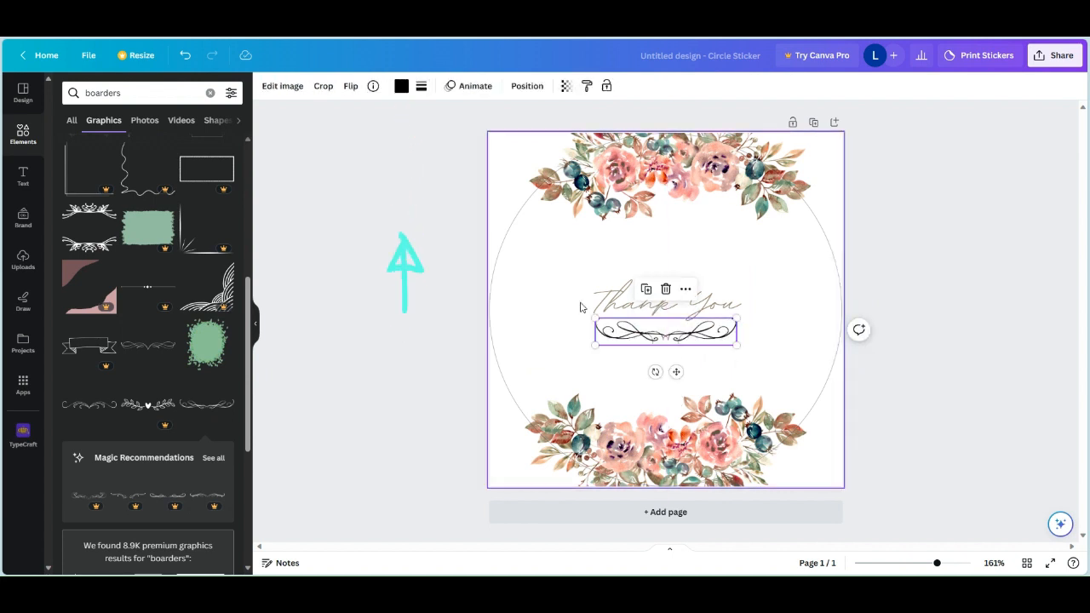
click(401, 87)
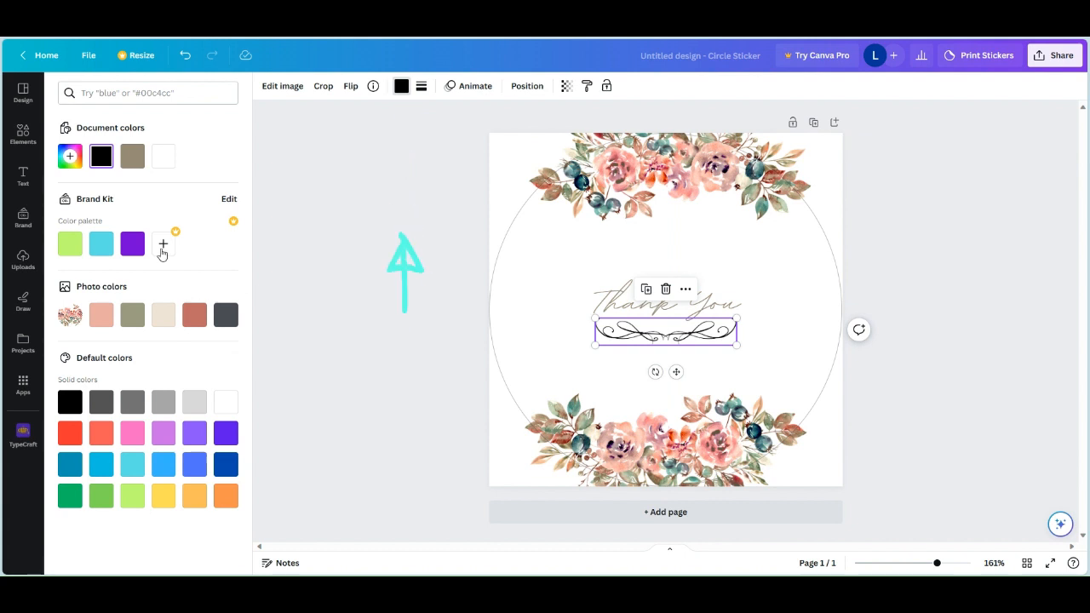
click(134, 162)
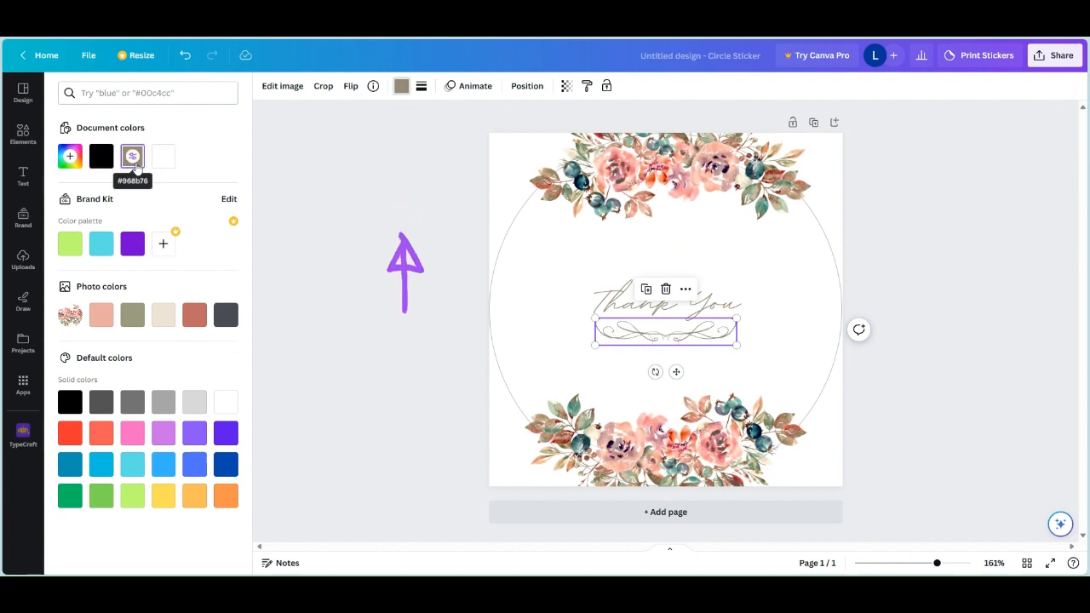
click(573, 347)
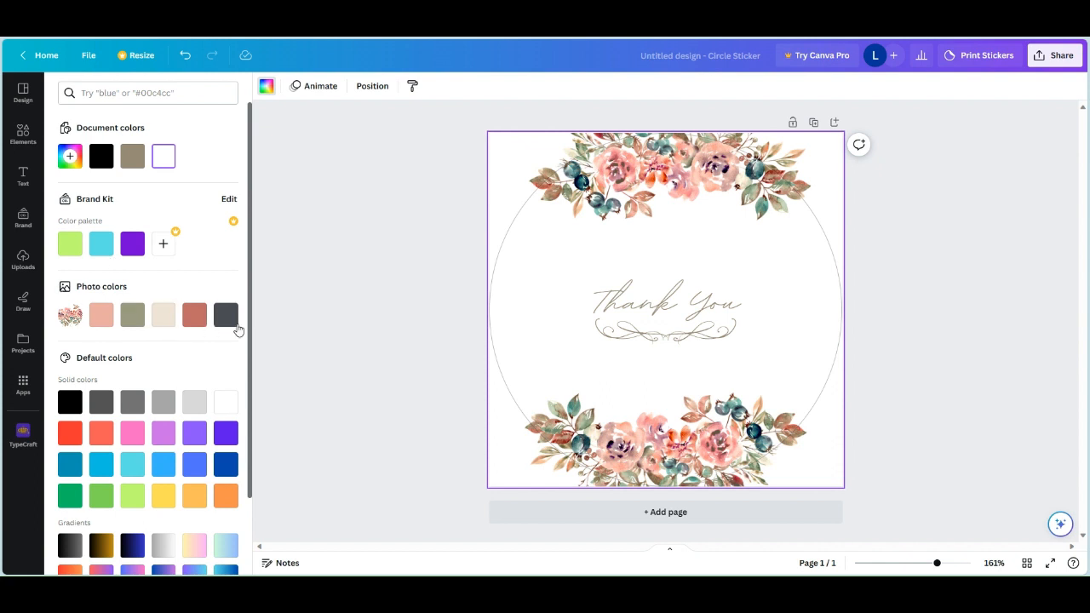
Search the elements for "boarders" again and look through all matching graphics for another sticker decoration
click(23, 134)
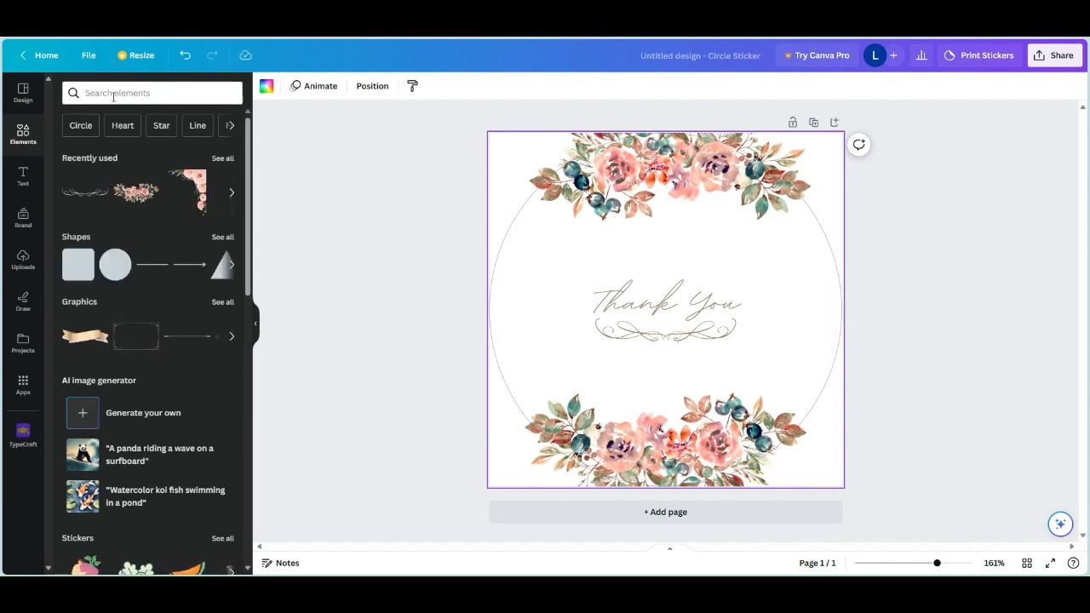
click(113, 96)
click(93, 145)
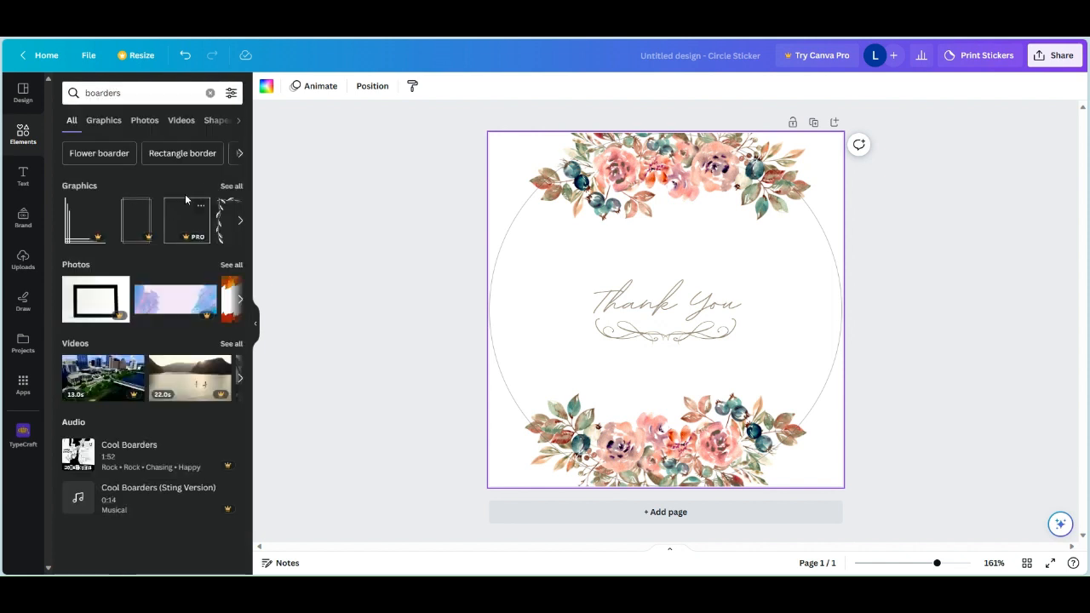
click(230, 186)
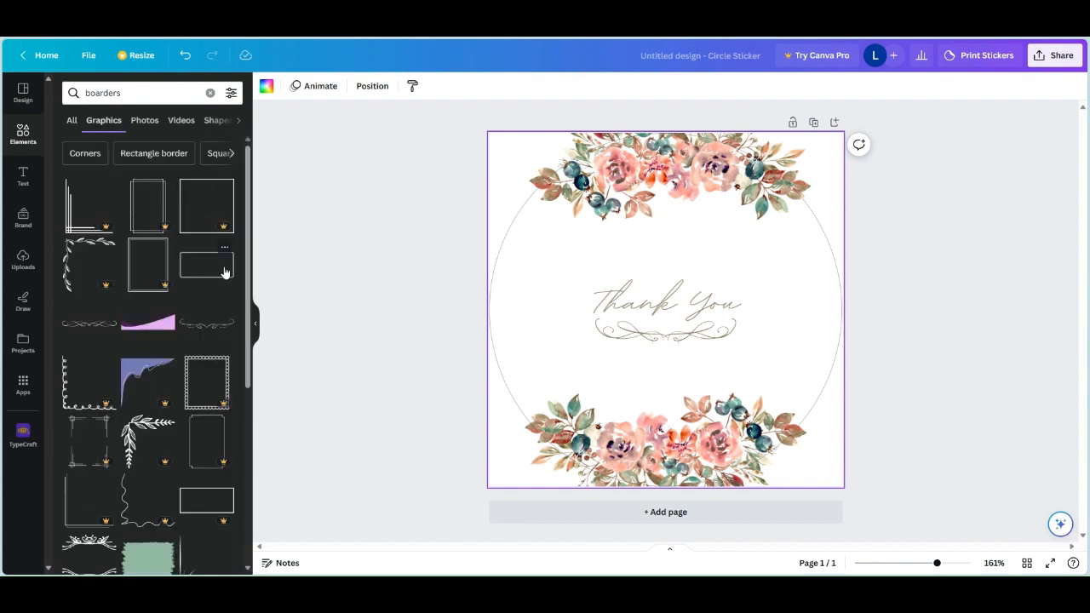
scroll(221, 271, down, 4)
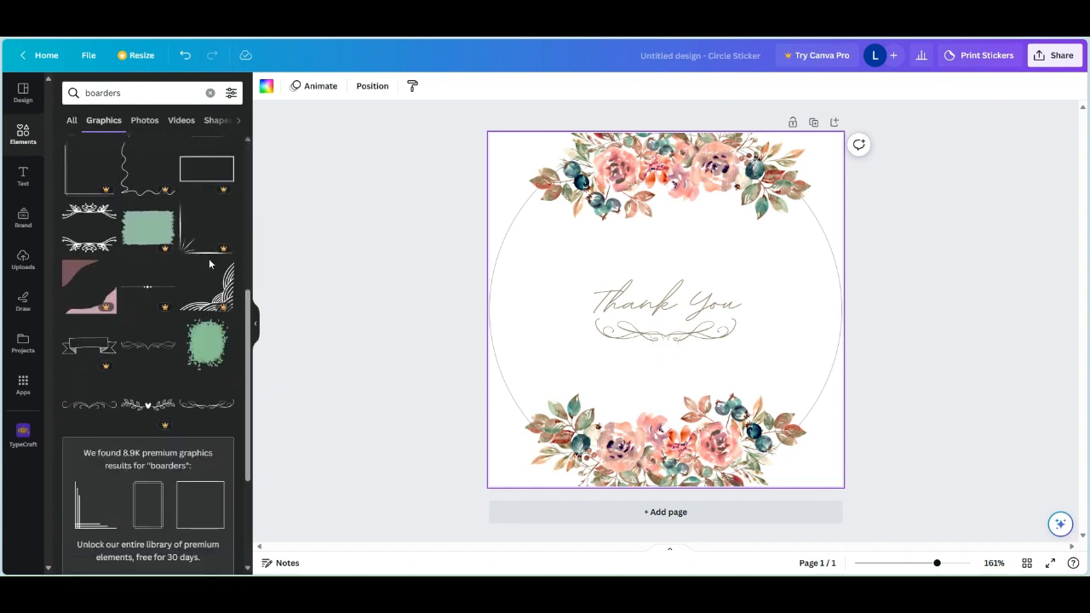
scroll(209, 264, down, 2)
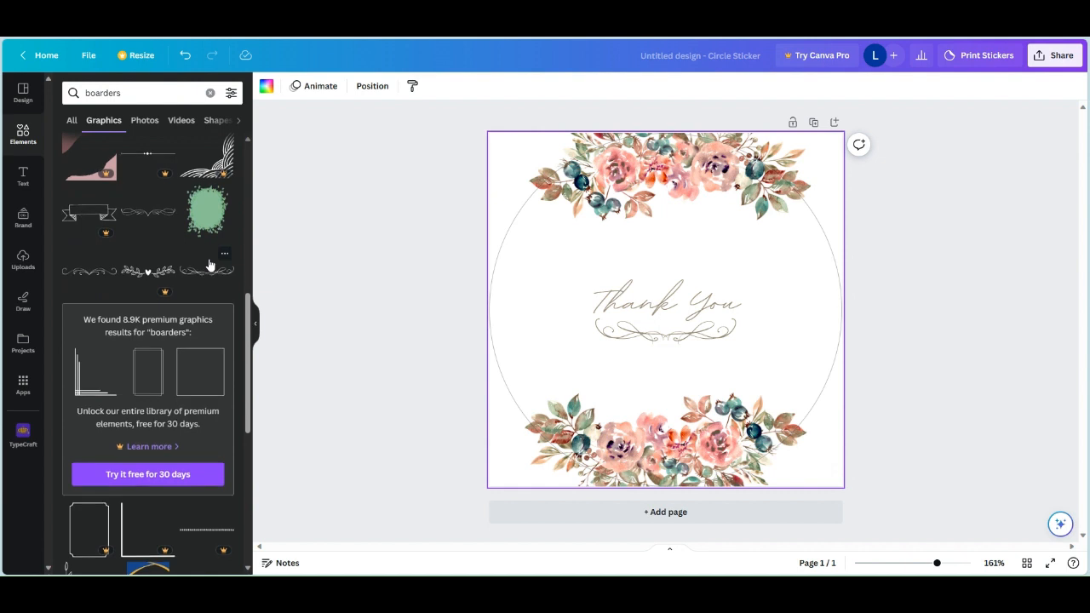
scroll(209, 265, down, 5)
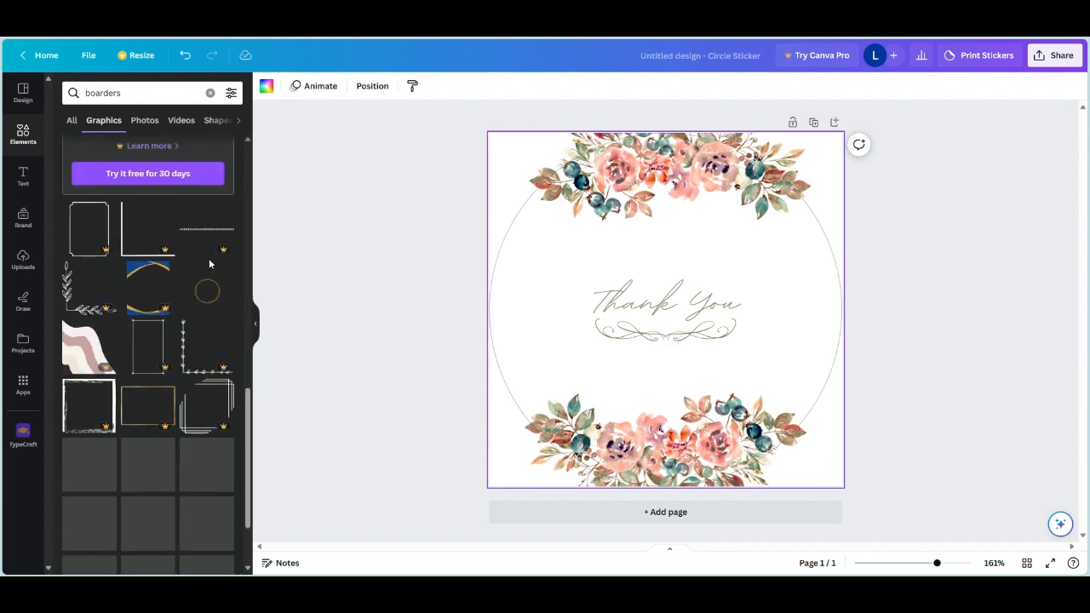
scroll(210, 265, down, 5)
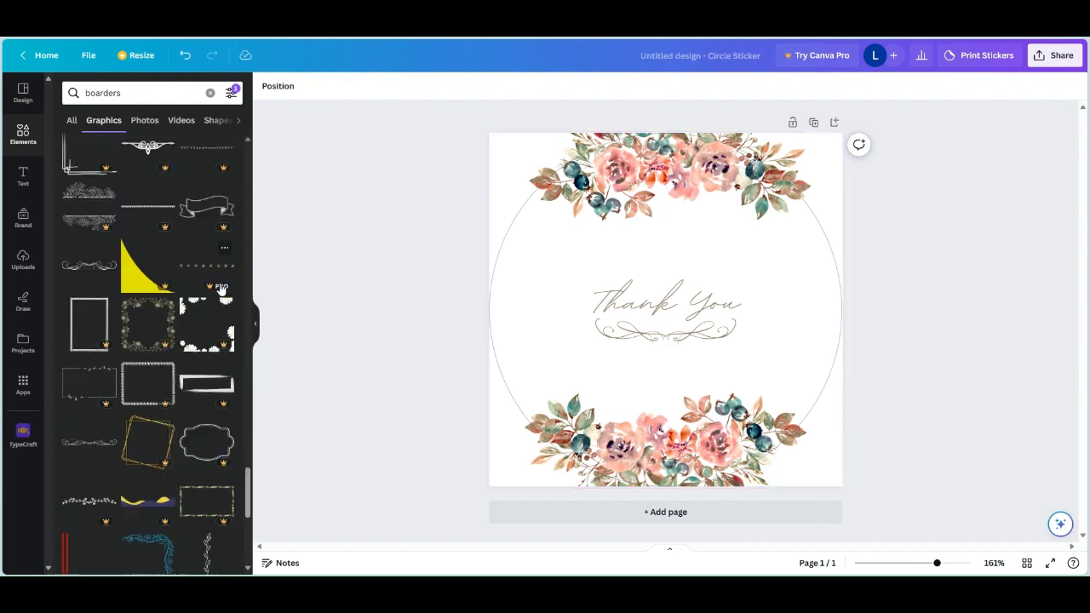
Replace the element search with "frames" and show all matching photo frames
click(209, 93)
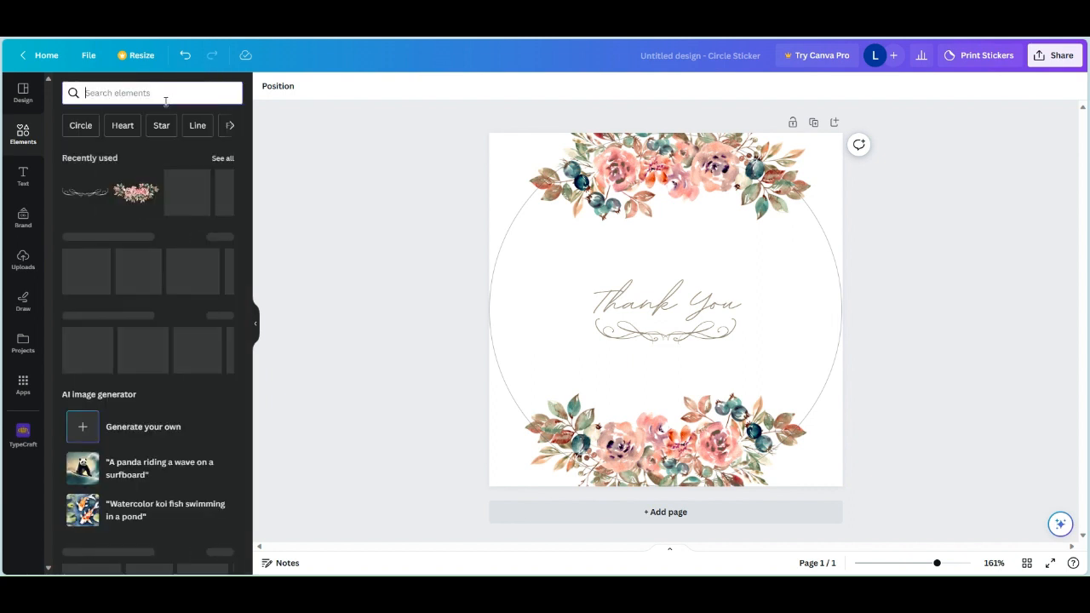
text(r)
key(BackSpace)
text(frames)
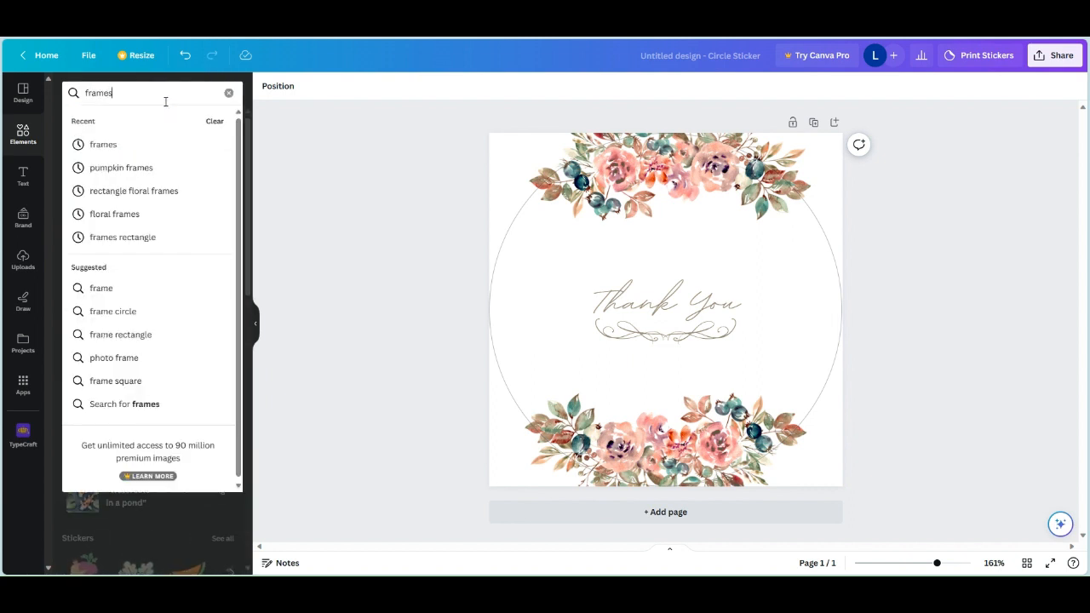
key(Return)
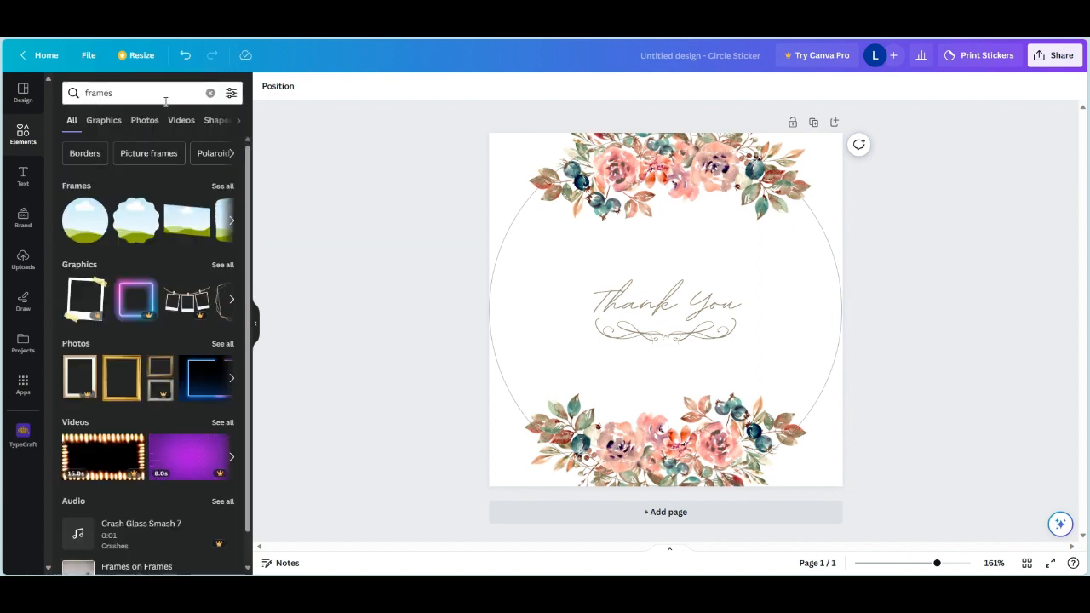
click(217, 187)
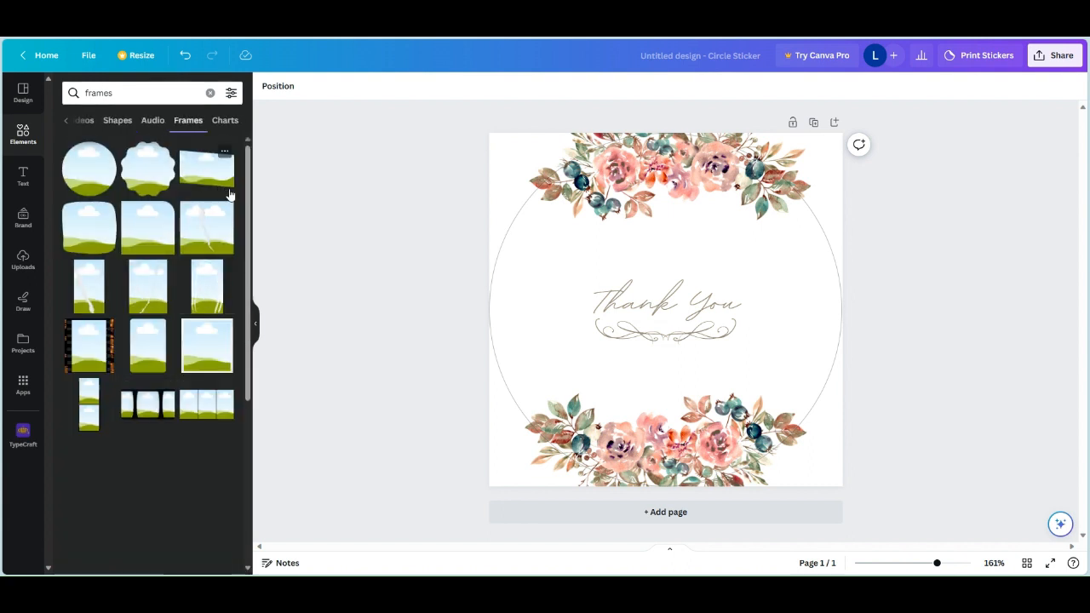
Look through the available photo frame shapes and switch the "frames" results to graphics
click(64, 121)
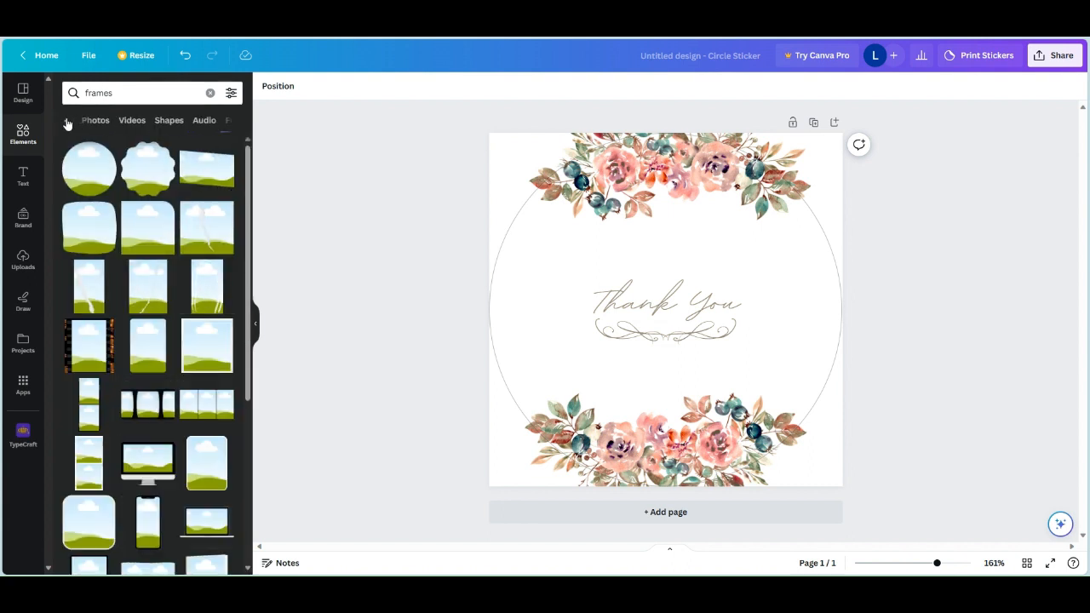
scroll(166, 388, down, 15)
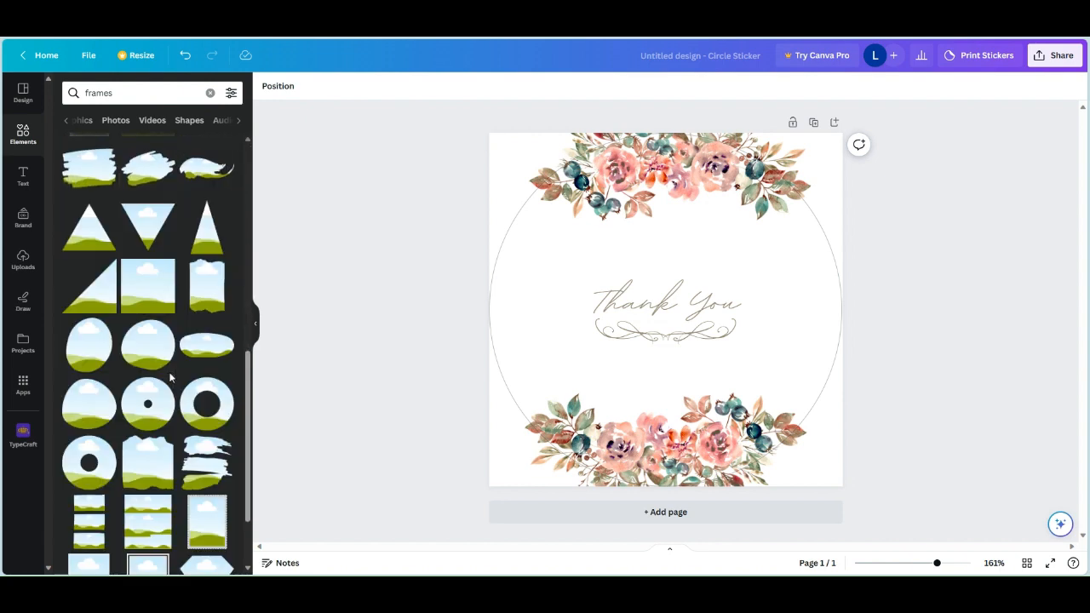
scroll(170, 378, down, 10)
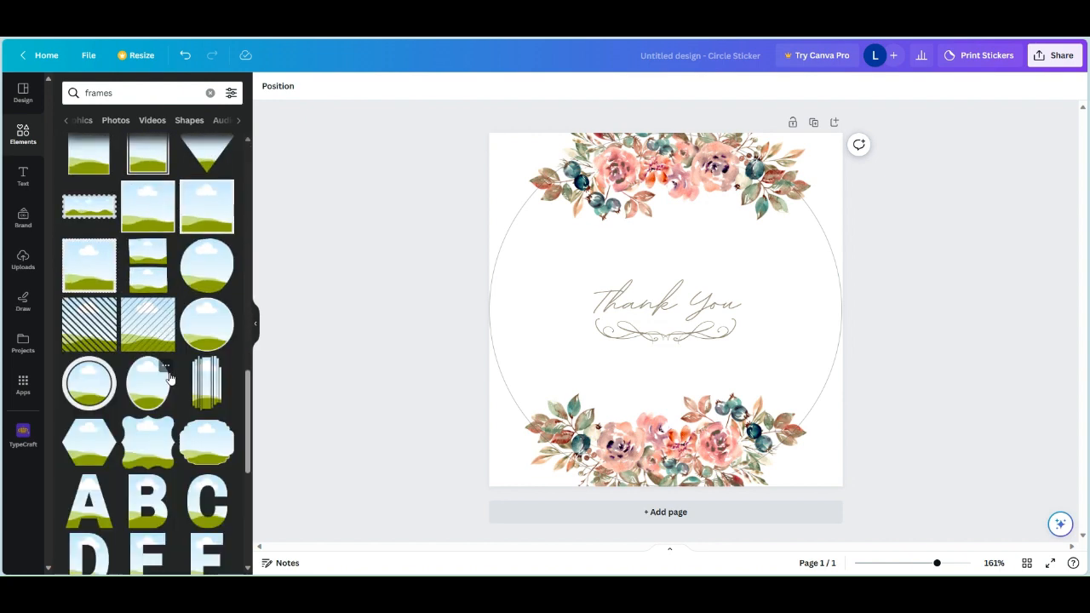
click(66, 122)
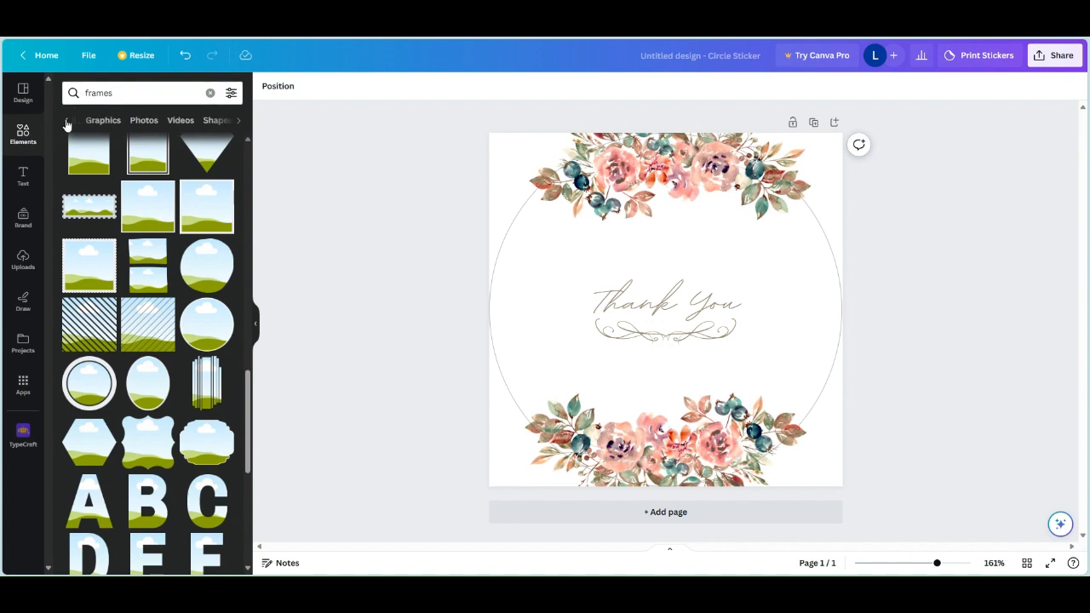
click(104, 121)
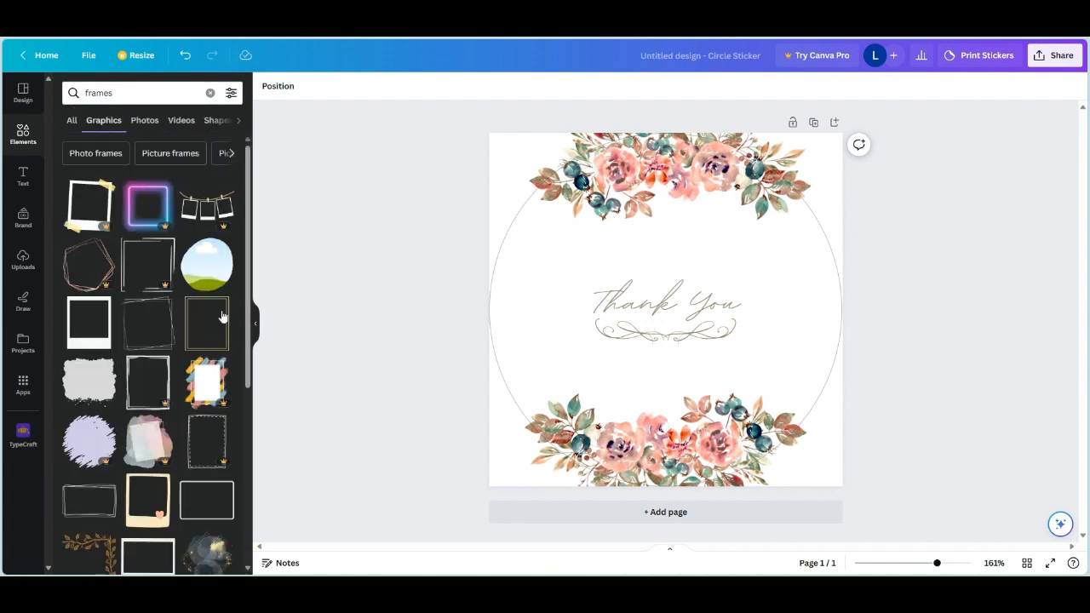
Try a free overlapping-squares line frame, enlarged and centered around the Thank You text and divider
click(161, 350)
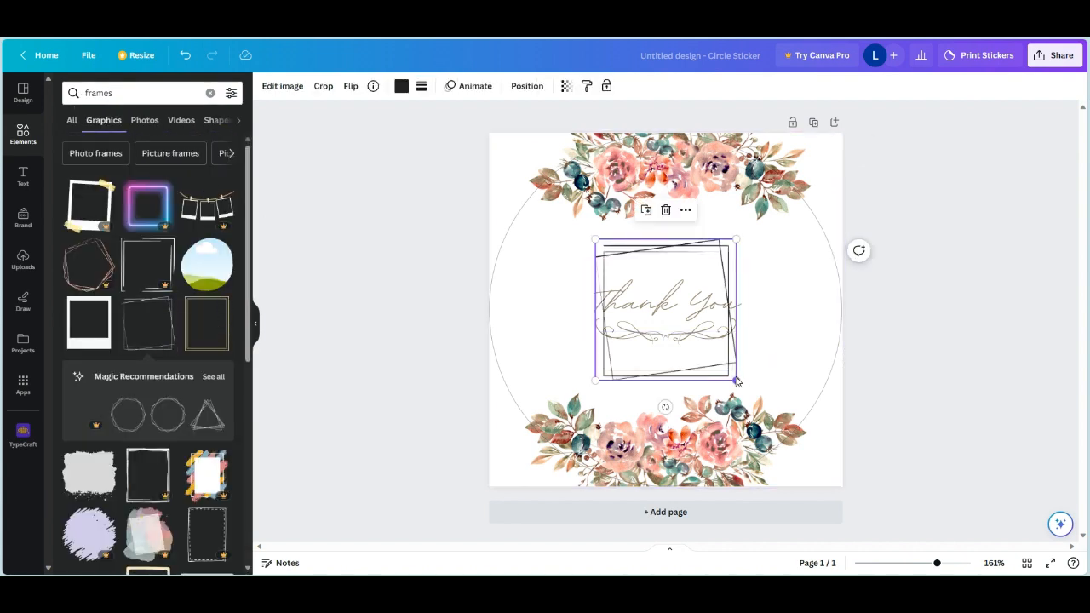
click(737, 385)
click(736, 377)
drag(736, 380, 779, 422)
drag(778, 373, 752, 346)
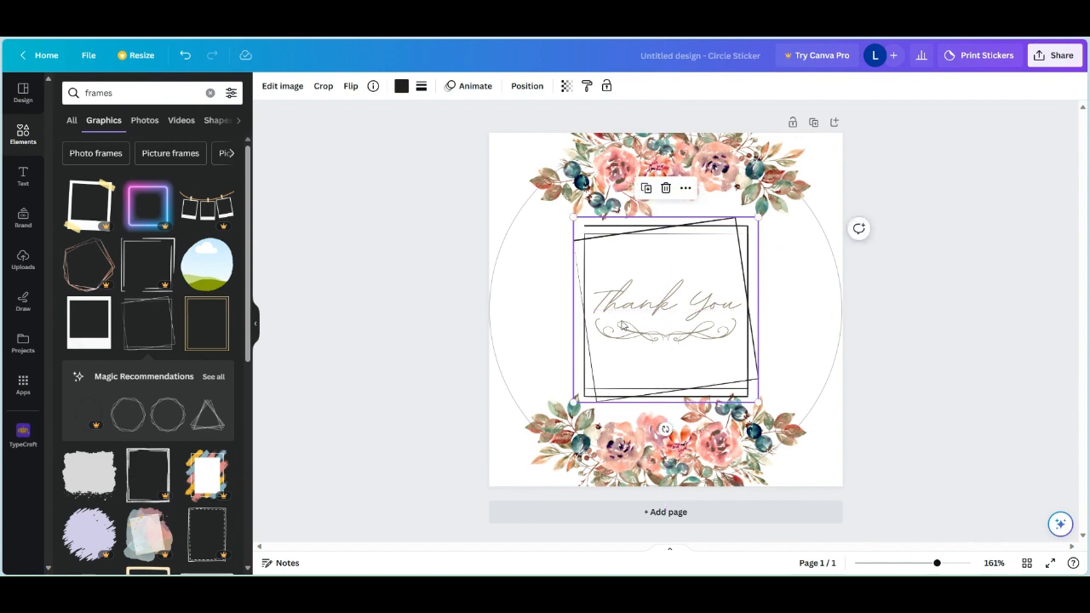
click(545, 323)
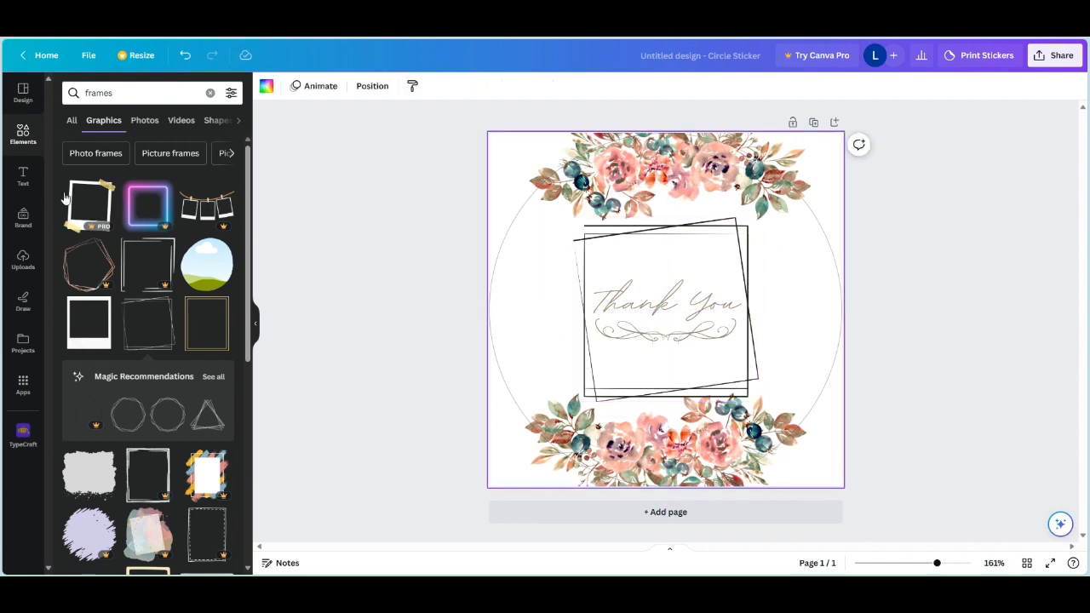
Replace the square line frame with a free overlapping-polygon frame from its Magic Recommendations, enlarged and centered around the Thank You text
scroll(219, 346, down, 3)
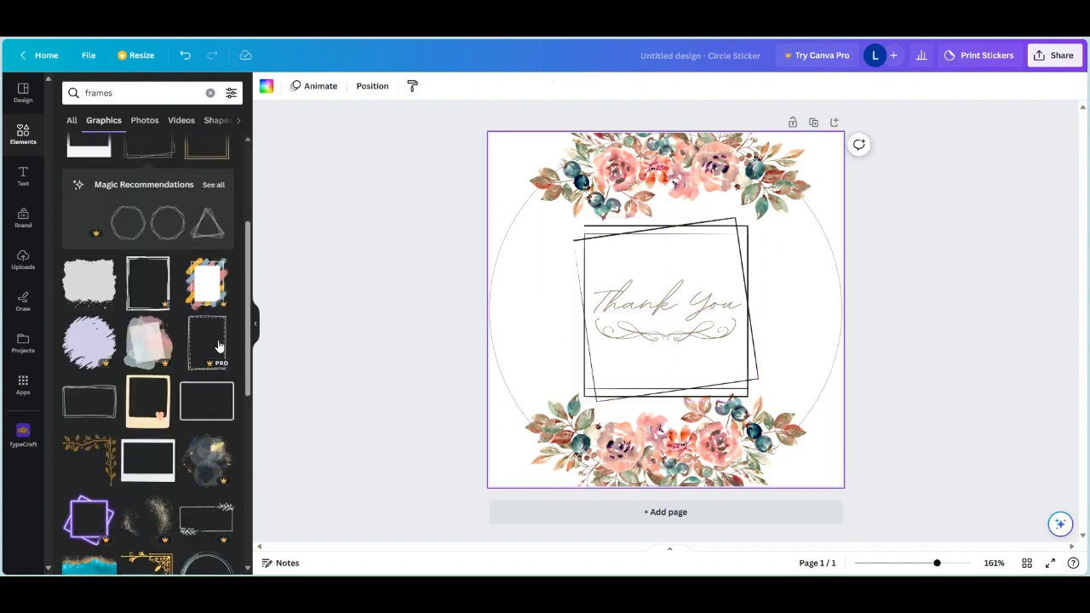
click(213, 179)
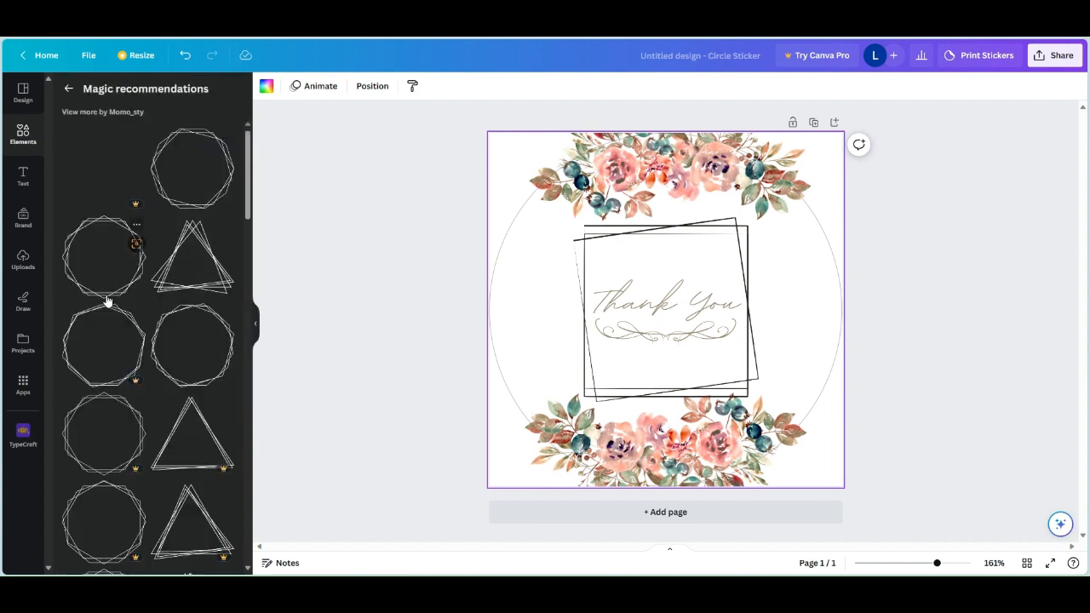
click(118, 264)
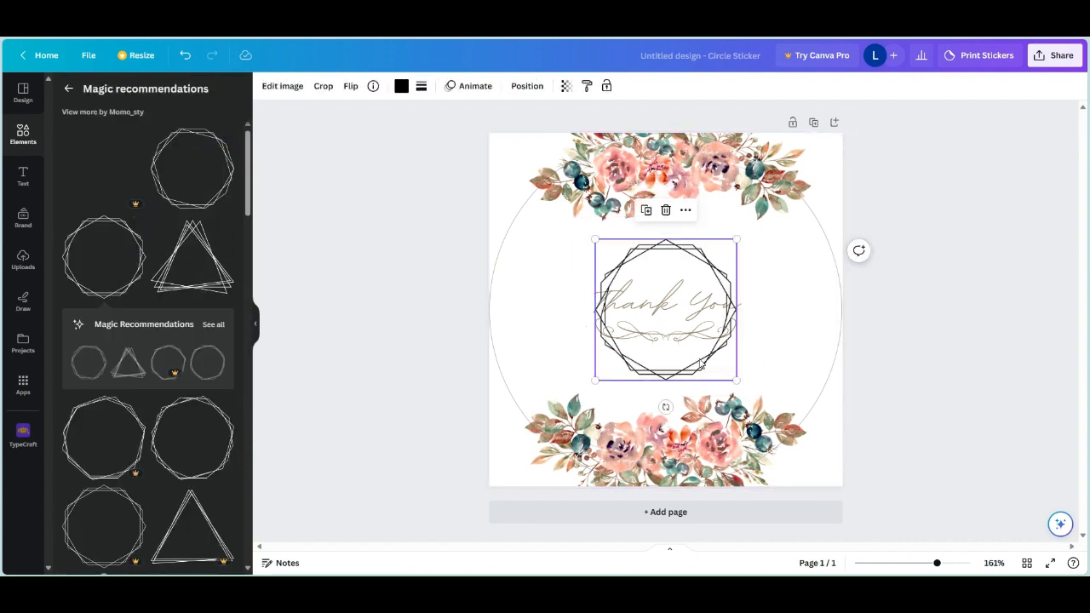
drag(735, 382, 777, 420)
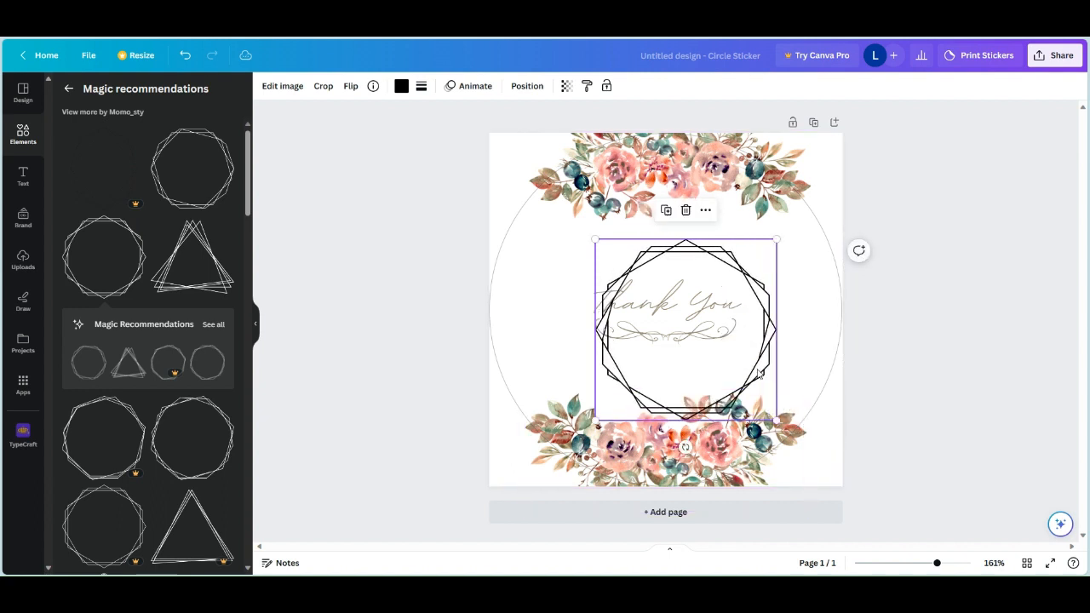
drag(759, 373, 739, 353)
click(808, 335)
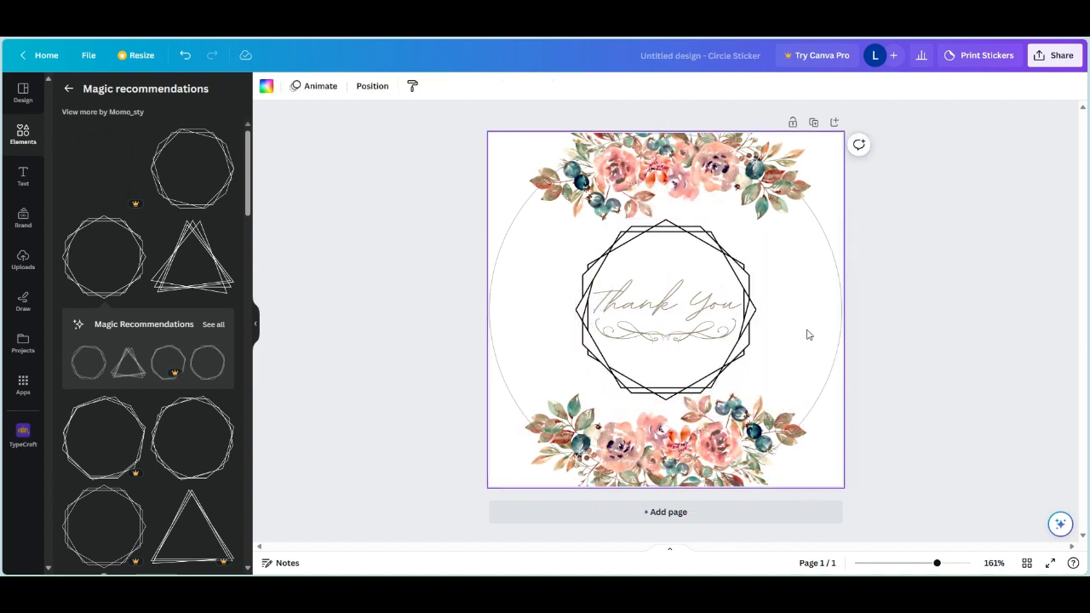